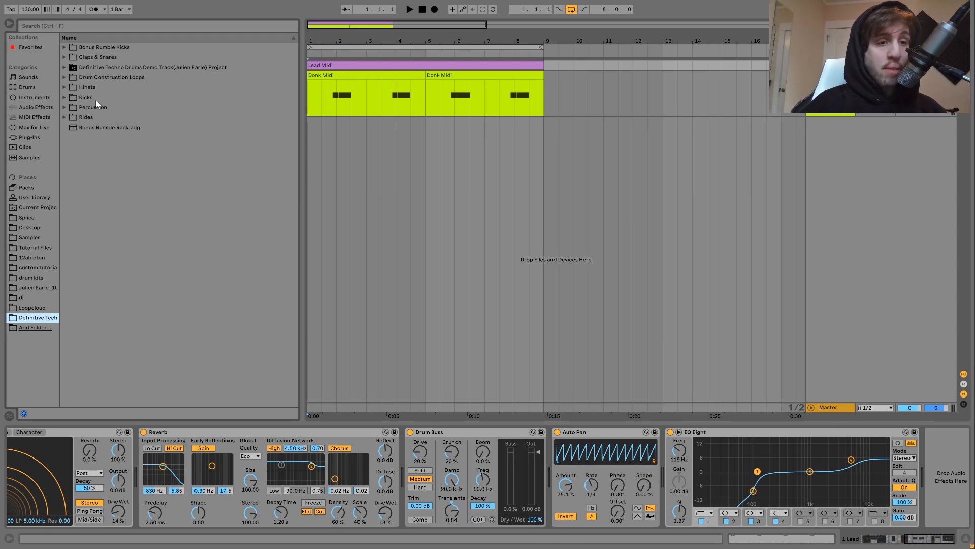
Audition a range of kick samples in the Kicks folder of the drum sample pack
{"action": "left_click", "coordinate": [62, 98]}
{"action": "left_click", "coordinate": [108, 220]}
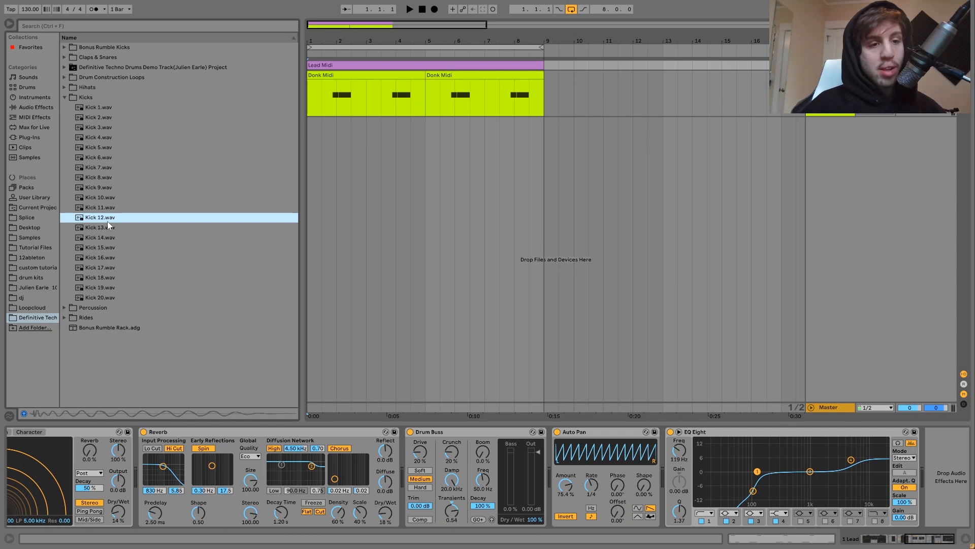
{"action": "left_click", "coordinate": [91, 149]}
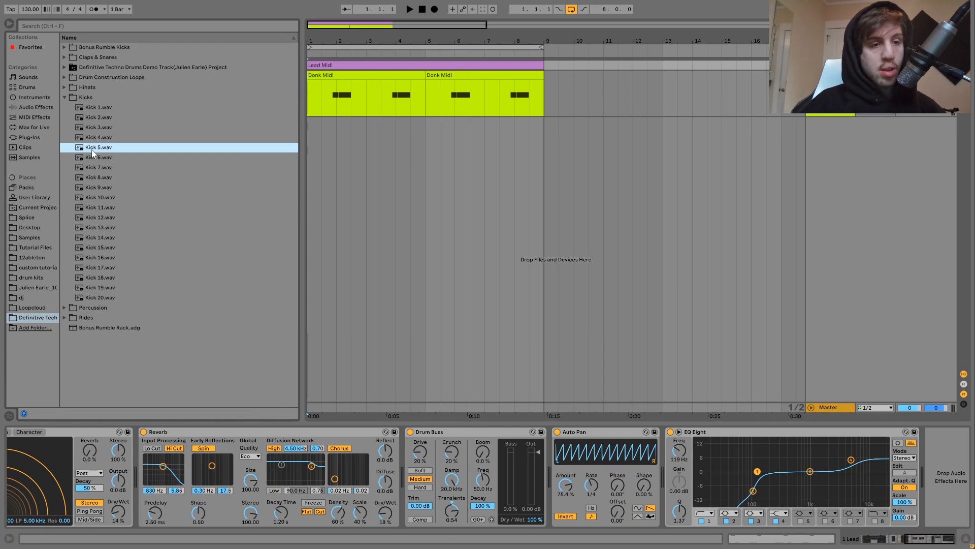
{"action": "key", "text": "Up"}
{"action": "key", "text": "Up"}
{"action": "key", "text": "Up"}
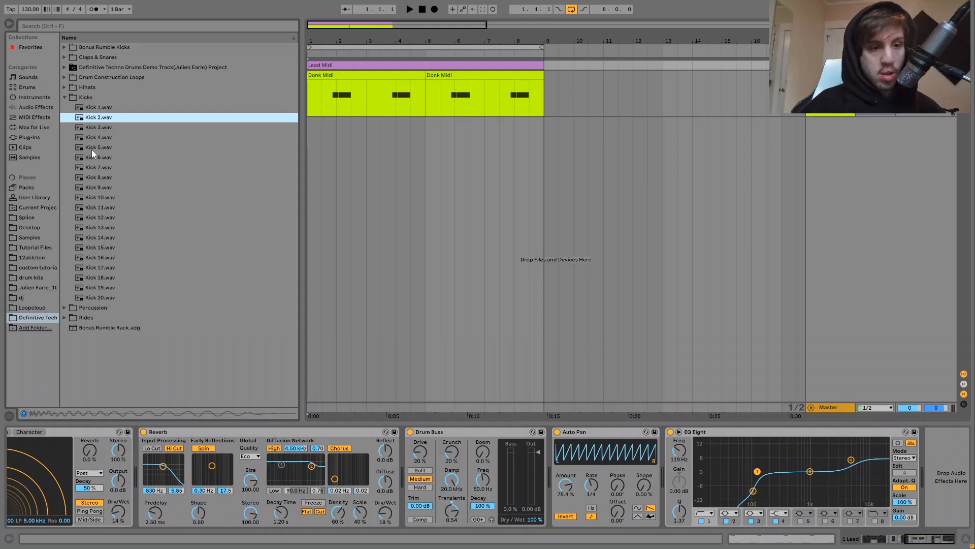
{"action": "left_click", "coordinate": [121, 257]}
{"action": "key", "text": "Down"}
{"action": "key", "text": "Down"}
{"action": "key", "text": "Down"}
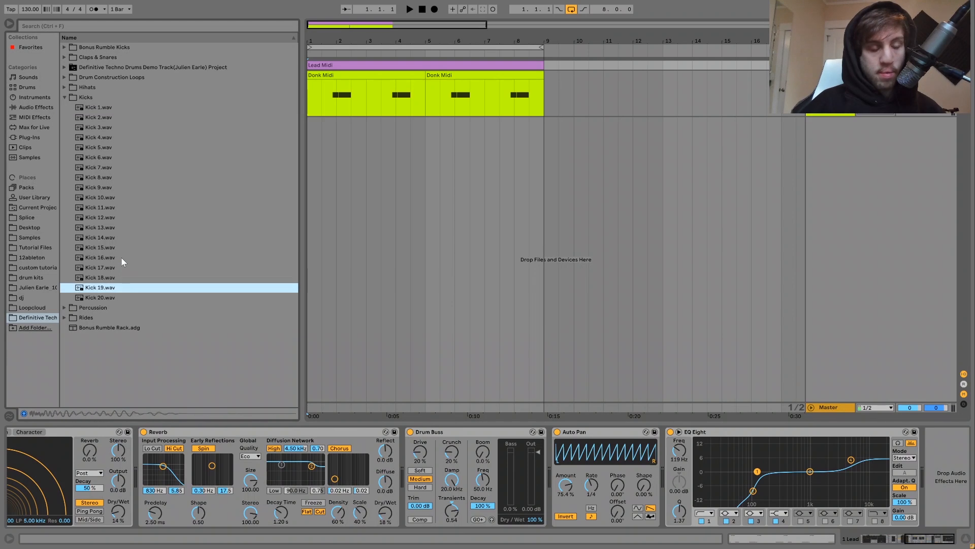
{"action": "key", "text": "Down"}
{"action": "key", "text": "Up"}
{"action": "key", "text": "Up"}
{"action": "key", "text": "Up"}
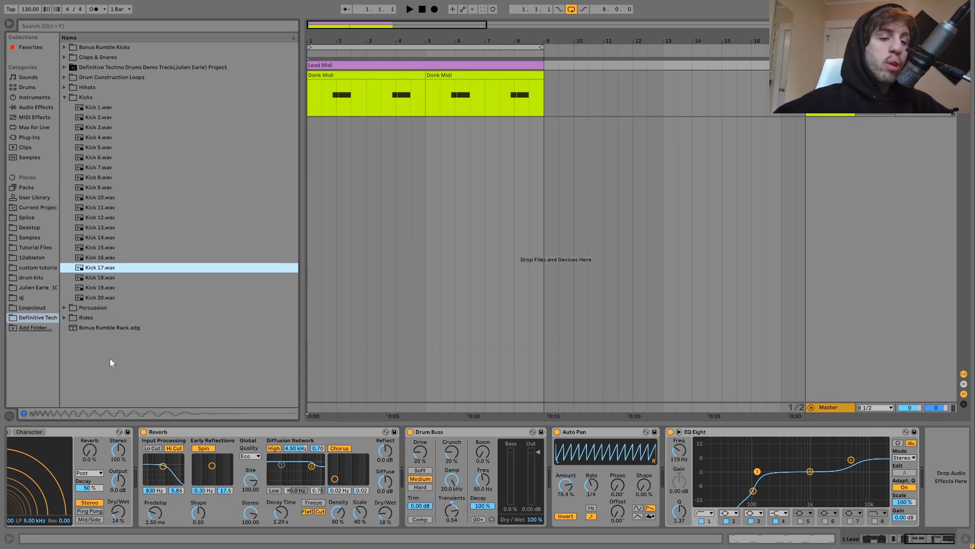
Look through the contents of the pack's Hihats, Claps & Snares, Percussion and Rides folders
{"action": "left_click", "coordinate": [65, 88]}
{"action": "left_click", "coordinate": [64, 57]}
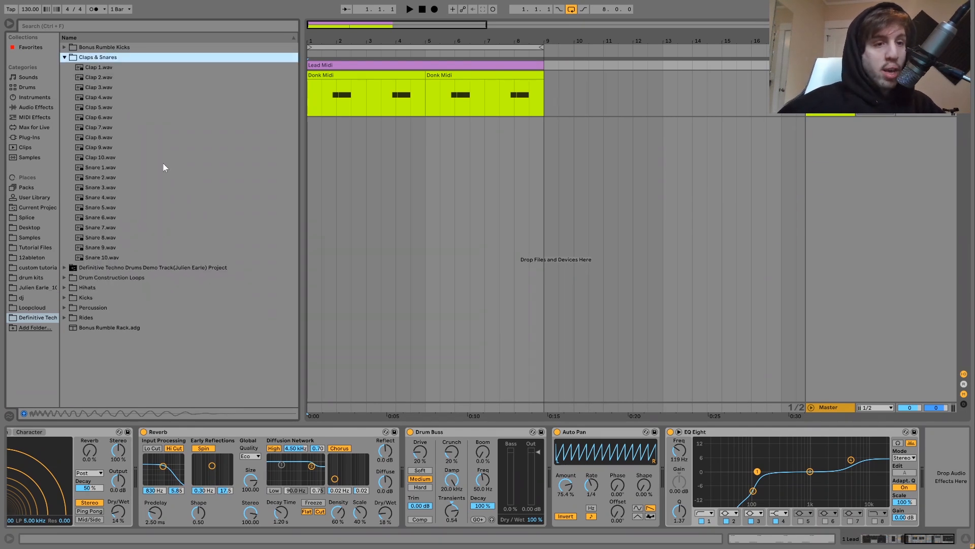
{"action": "left_click", "coordinate": [64, 306]}
{"action": "left_click", "coordinate": [64, 317]}
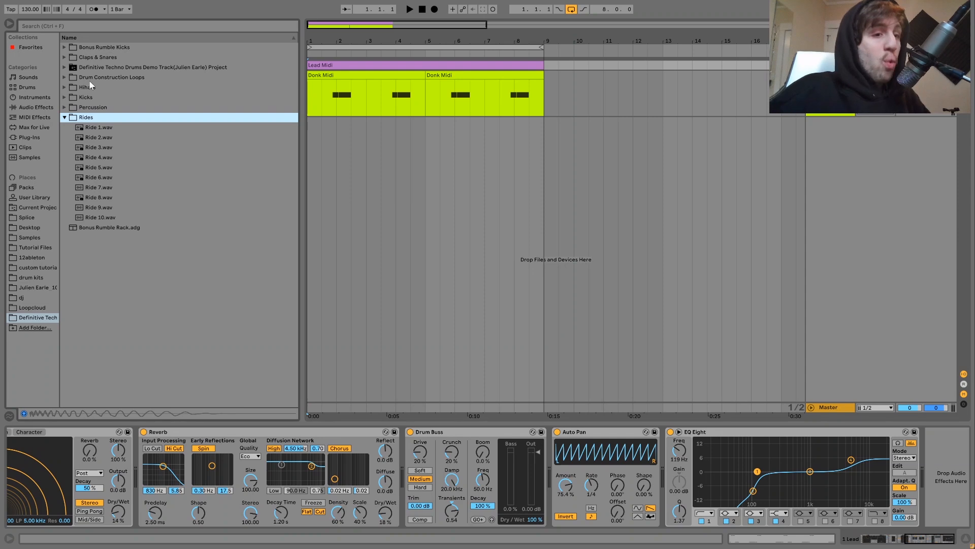
Audition the full loop in each of the five Drum Construction Loops folders, from Loop 1 Full.wav to Loop 5.wav
{"action": "left_click", "coordinate": [65, 76]}
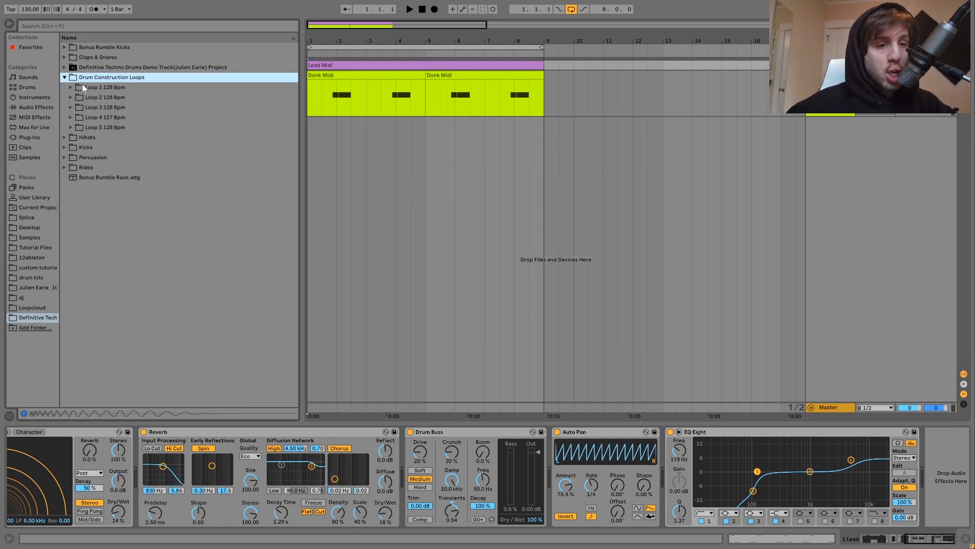
{"action": "left_click", "coordinate": [71, 87]}
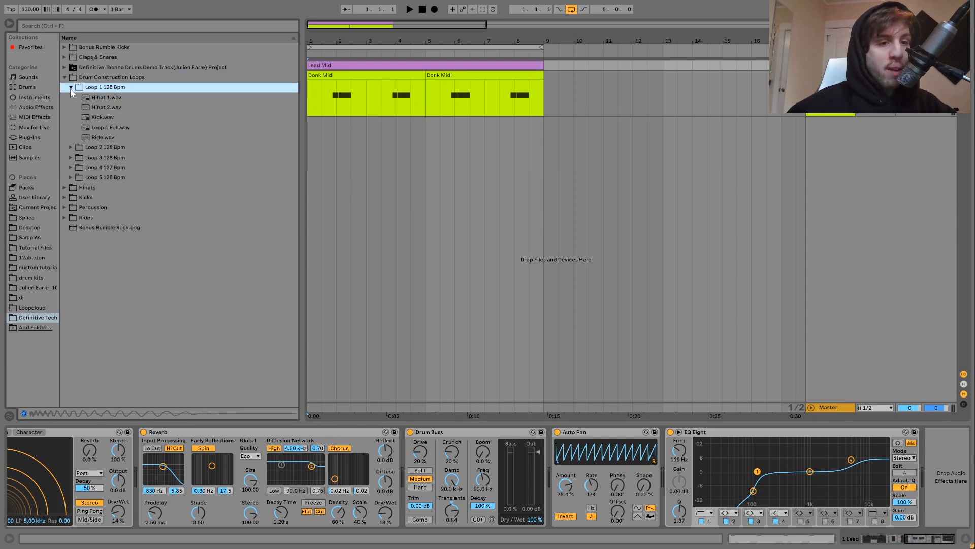
{"action": "left_click", "coordinate": [111, 130]}
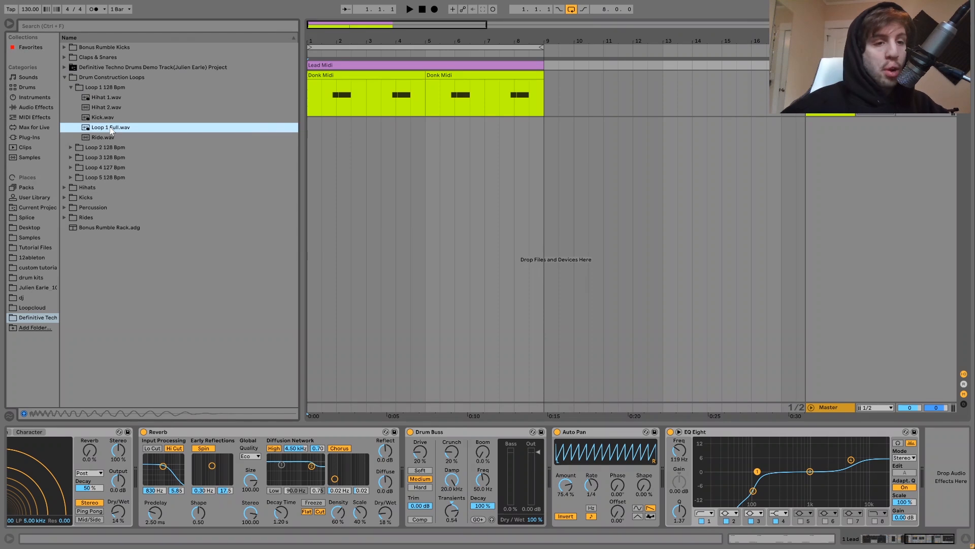
{"action": "left_click", "coordinate": [71, 148]}
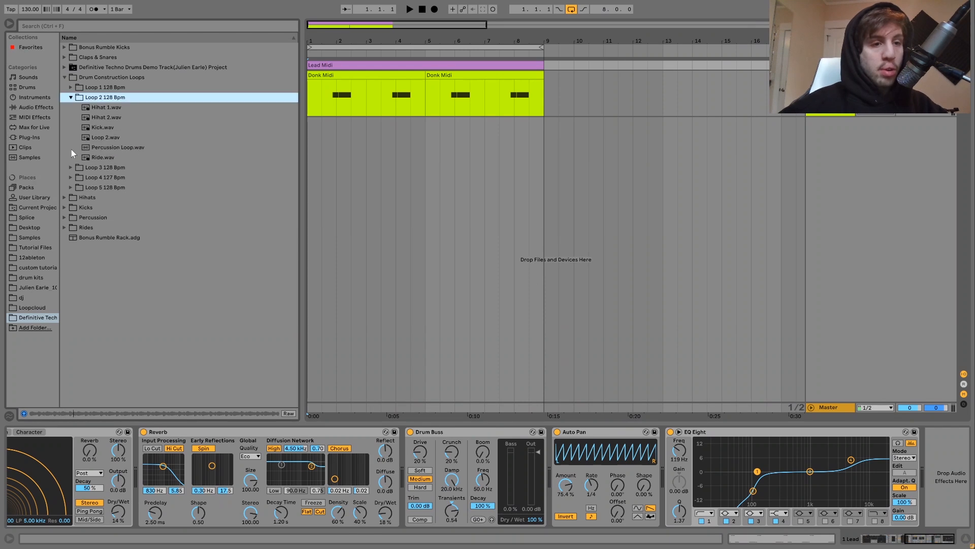
{"action": "left_click", "coordinate": [105, 138]}
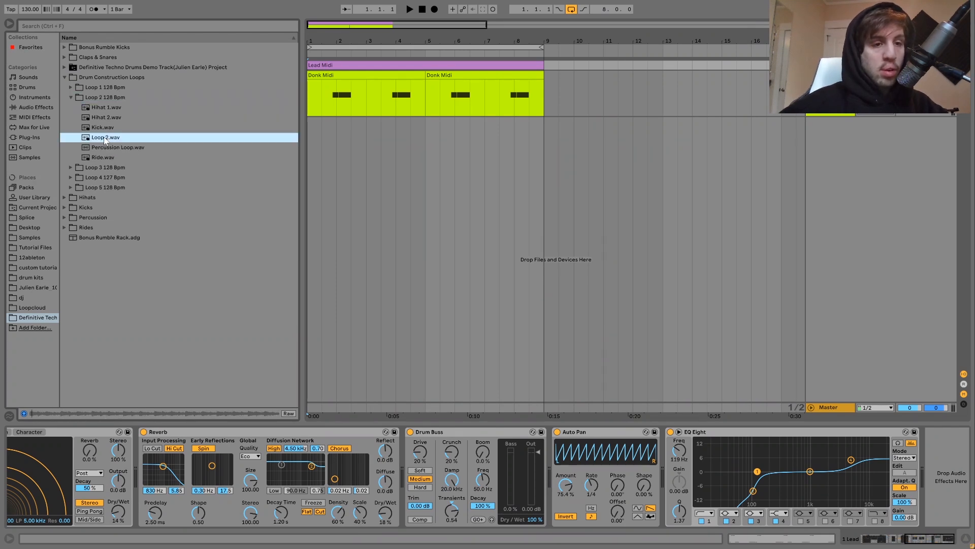
{"action": "left_click", "coordinate": [72, 166]}
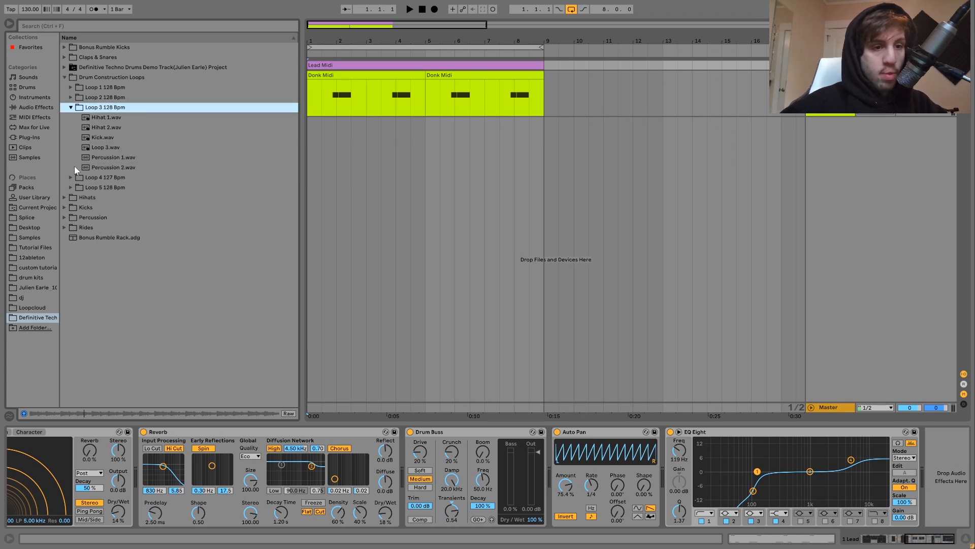
{"action": "left_click", "coordinate": [106, 150]}
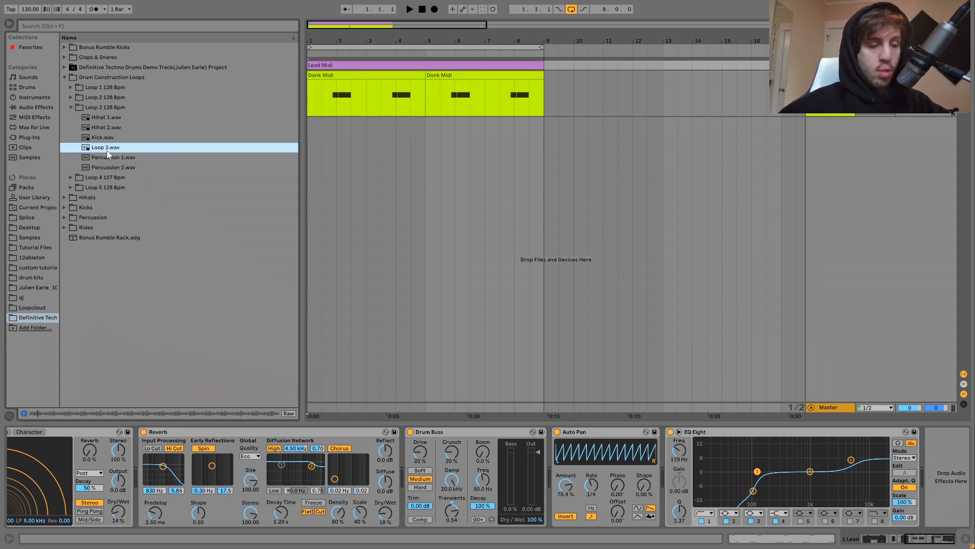
{"action": "left_click", "coordinate": [71, 177]}
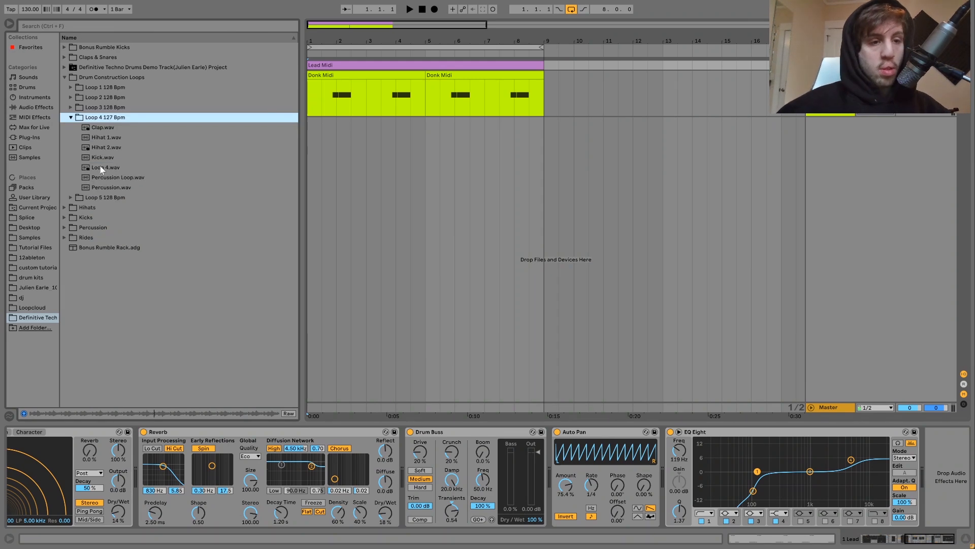
{"action": "left_click", "coordinate": [102, 169]}
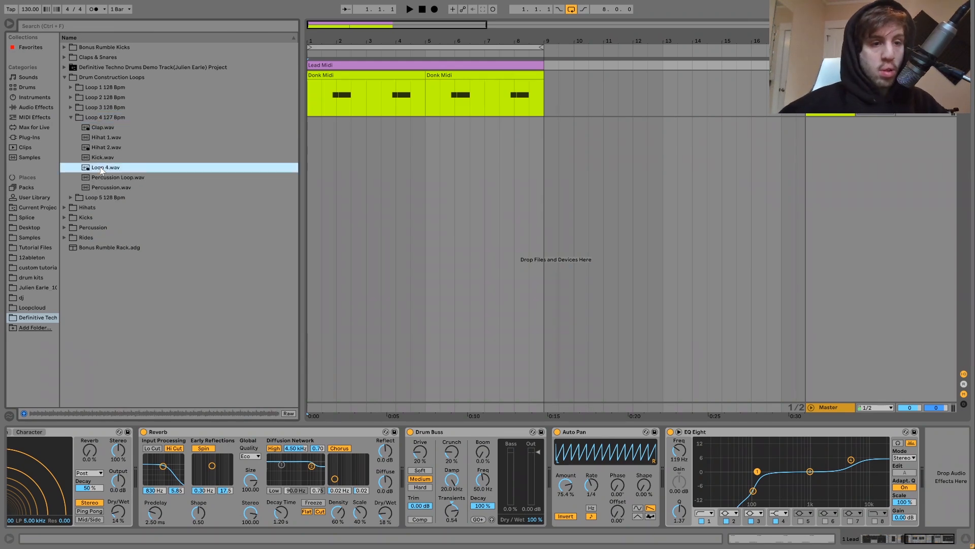
{"action": "left_click", "coordinate": [73, 198]}
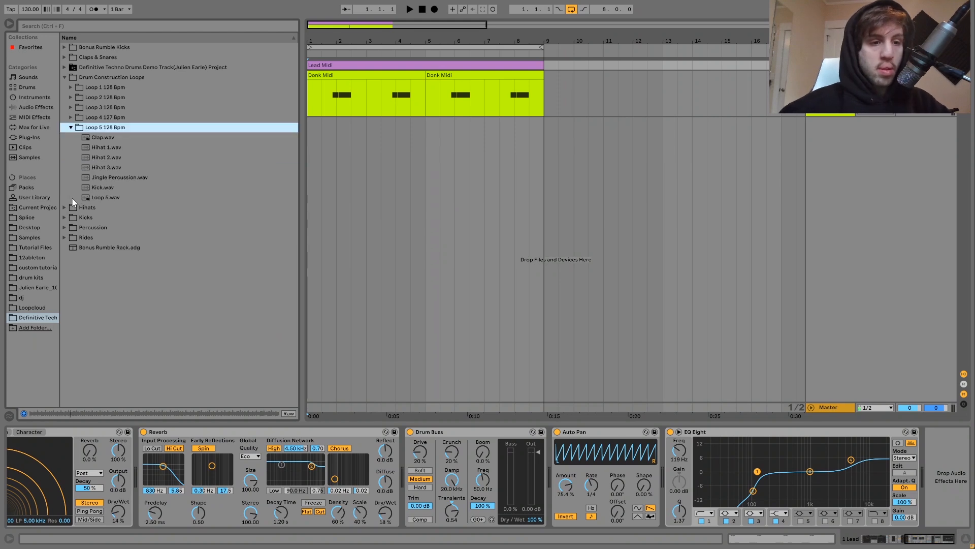
{"action": "left_click", "coordinate": [108, 198]}
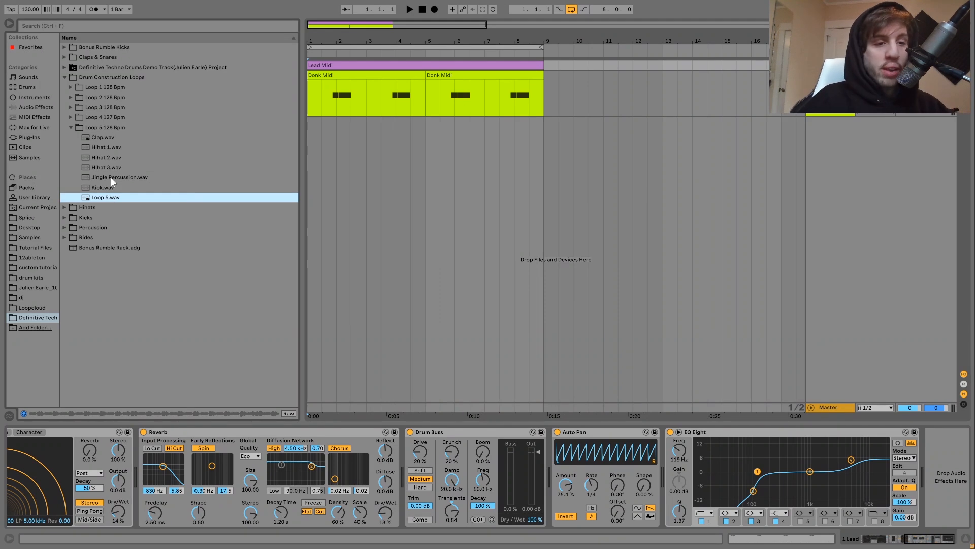
Audition the Jingle Percussion, Hihat 2 and Kick stems of Loop 5, and collapse the Drum Construction Loops folder
{"action": "left_click", "coordinate": [111, 177]}
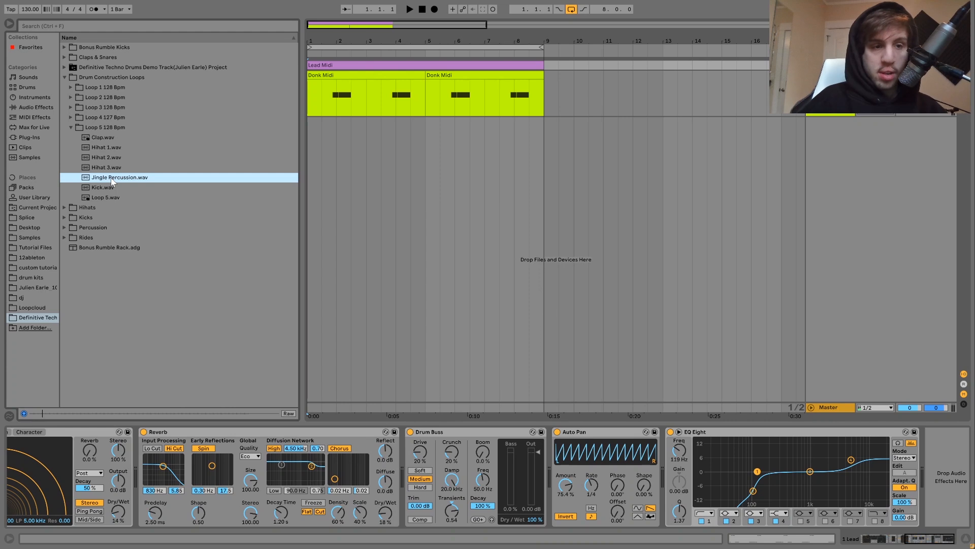
{"action": "left_click", "coordinate": [104, 157]}
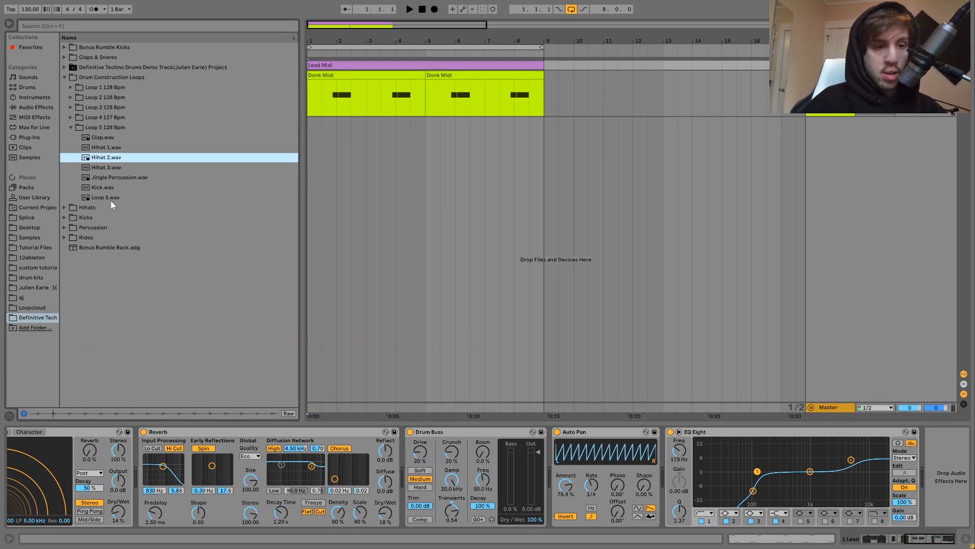
{"action": "left_click", "coordinate": [104, 188]}
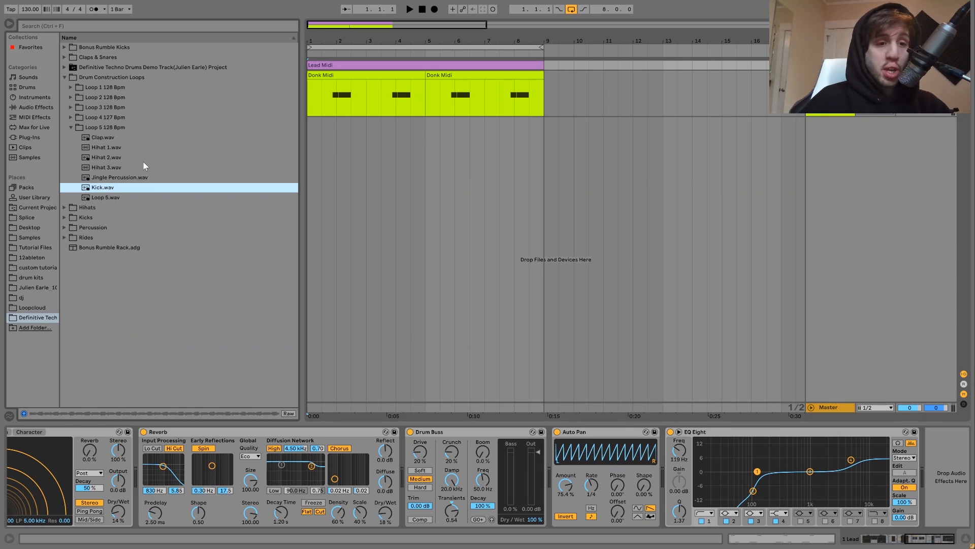
{"action": "left_click", "coordinate": [65, 78]}
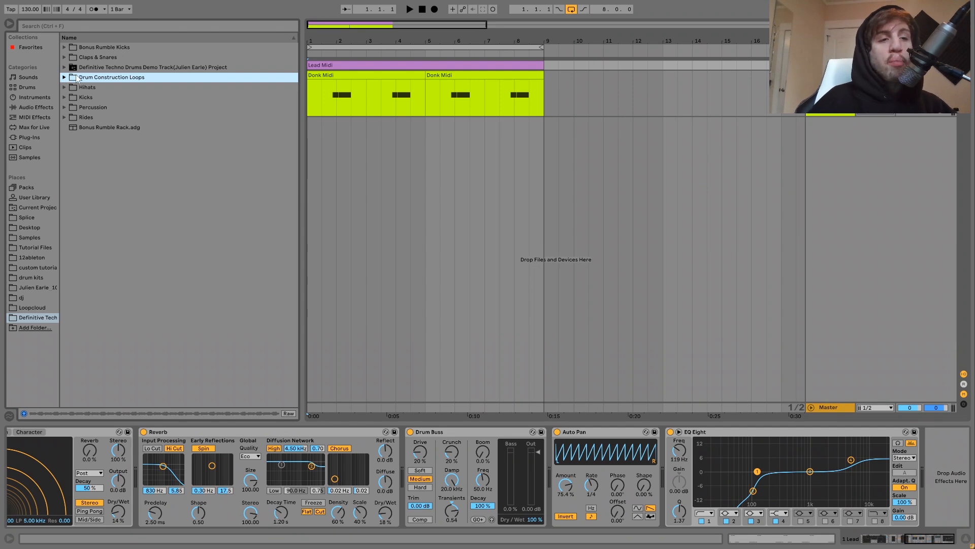
{"action": "left_click", "coordinate": [92, 71]}
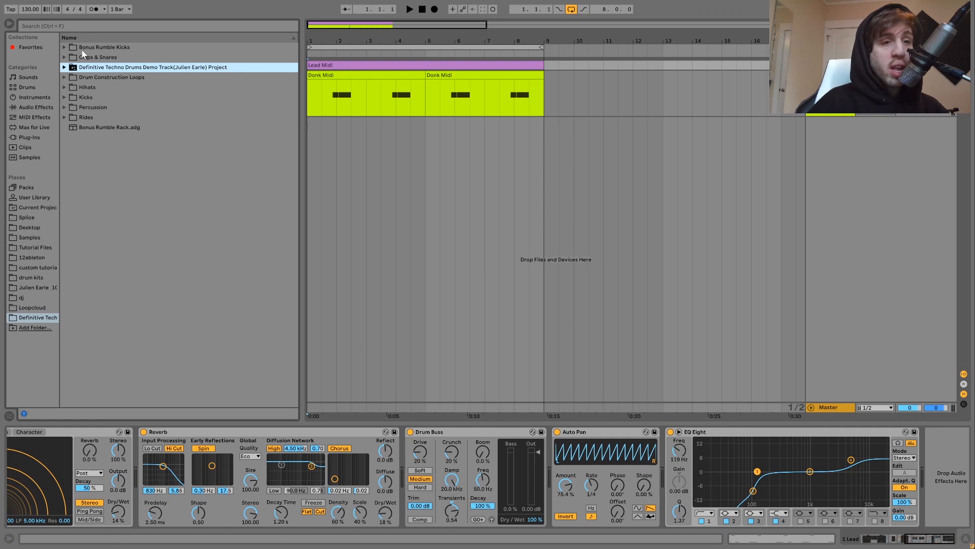
Audition Kick 20 Rumble.wav and Kick 20.wav from the Bonus Rumble Kicks folder, and collapse that folder
{"action": "left_click", "coordinate": [100, 49]}
{"action": "key", "text": "Right"}
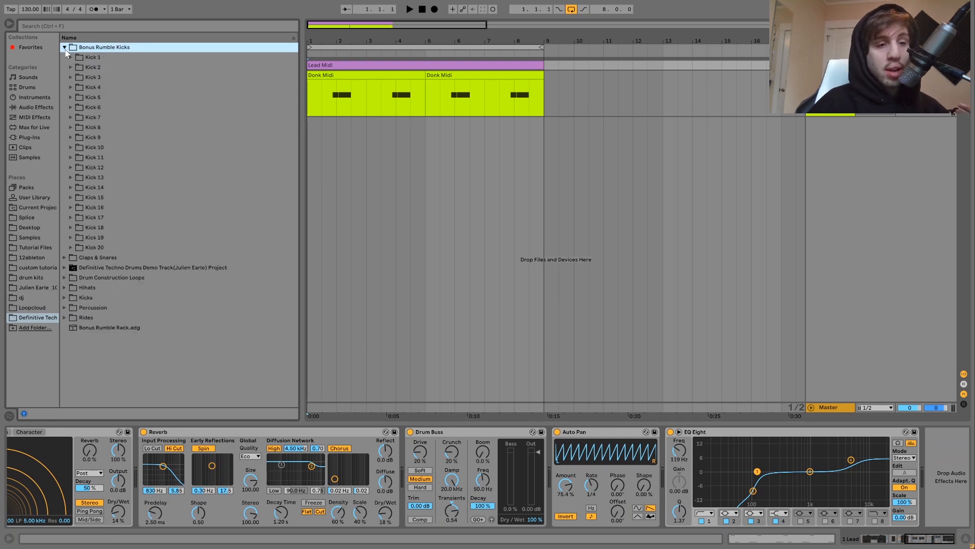
{"action": "left_click", "coordinate": [71, 247]}
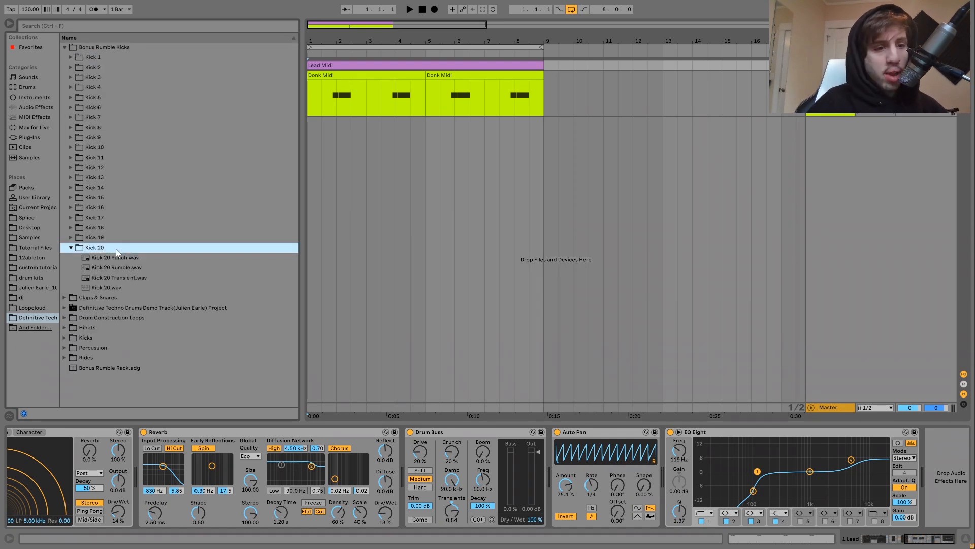
{"action": "left_click", "coordinate": [116, 271]}
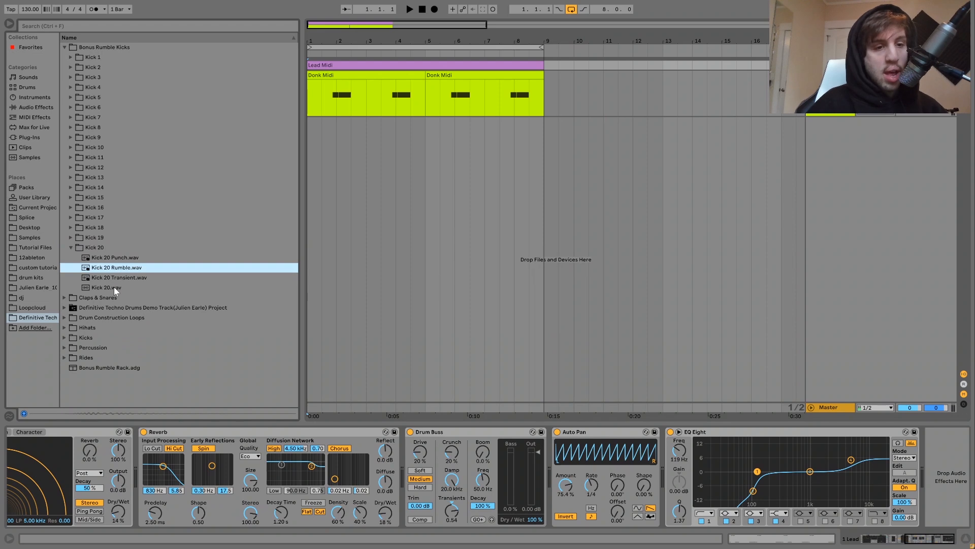
{"action": "left_click", "coordinate": [114, 287]}
{"action": "left_click", "coordinate": [71, 250]}
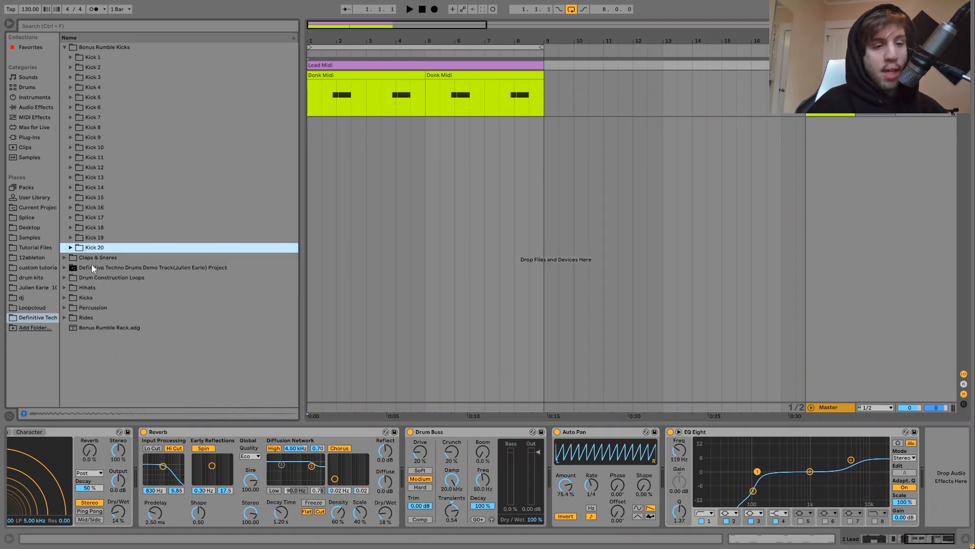
{"action": "left_click", "coordinate": [90, 319]}
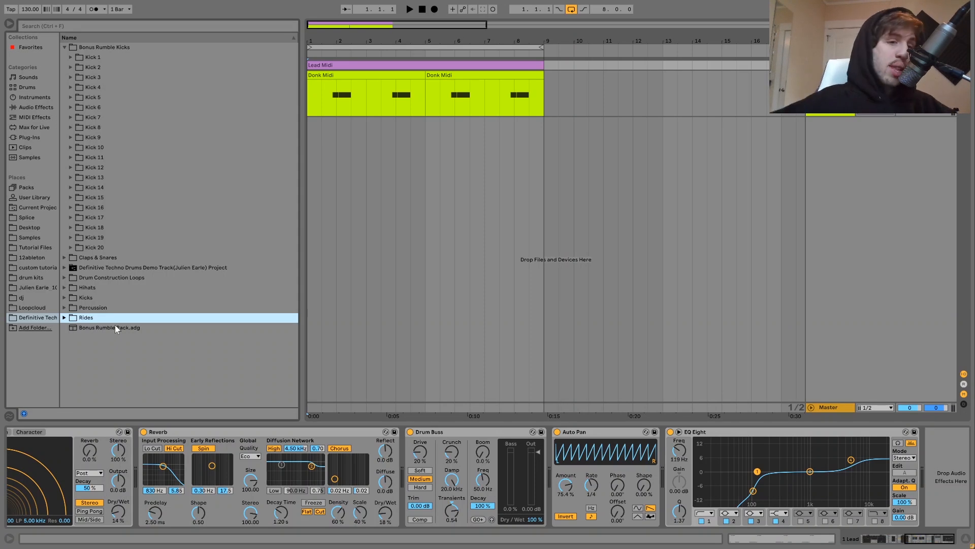
{"action": "left_click", "coordinate": [65, 47]}
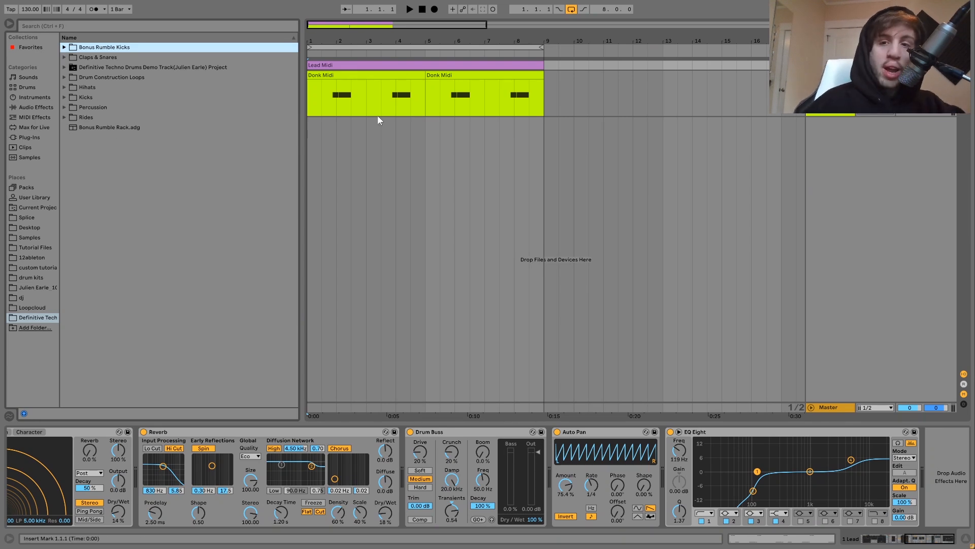
Unfold the Lead track and play back the lead and donk MIDI clips from the start of the arrangement
{"action": "left_click", "coordinate": [811, 65]}
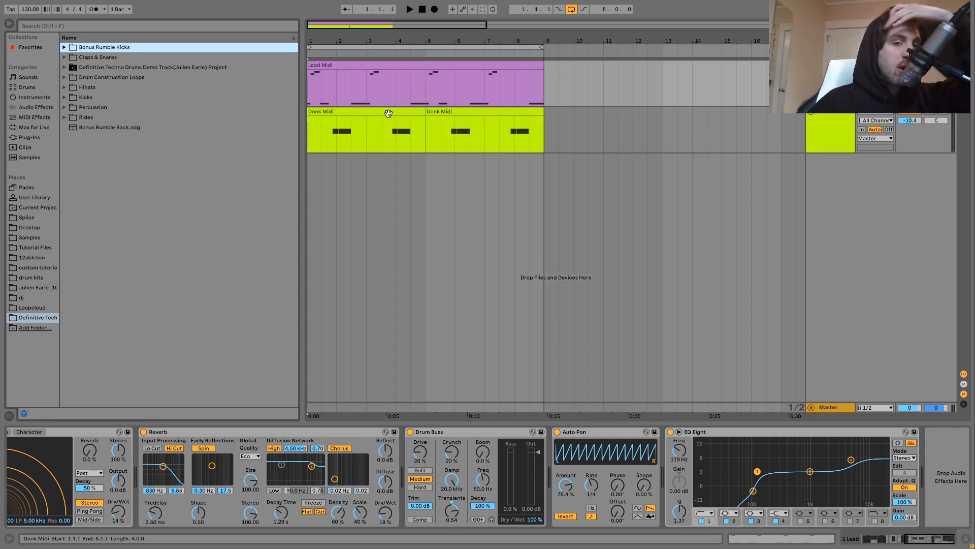
{"action": "key", "text": "space"}
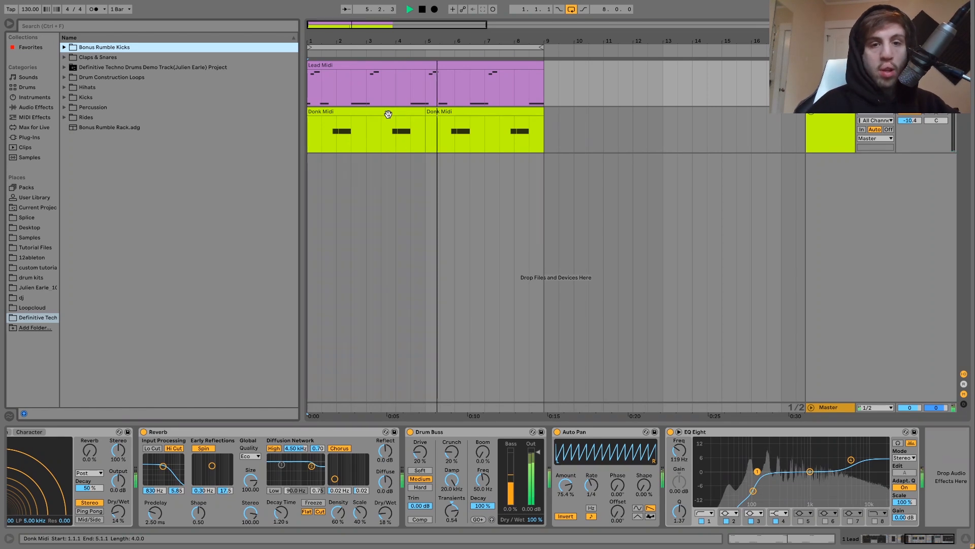
{"action": "key", "text": "space"}
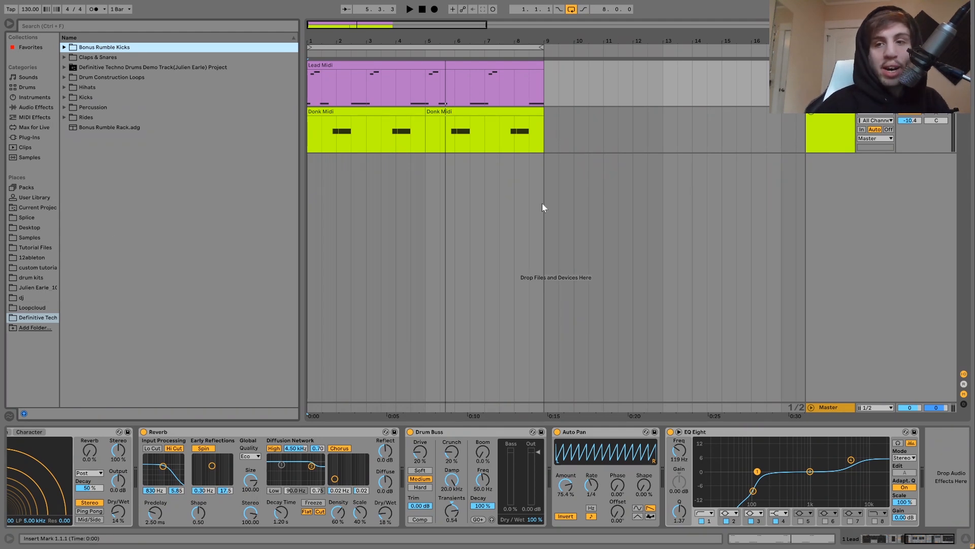
Insert a new MIDI track below the Donk track and fold the Donk track
{"action": "left_click", "coordinate": [829, 127]}
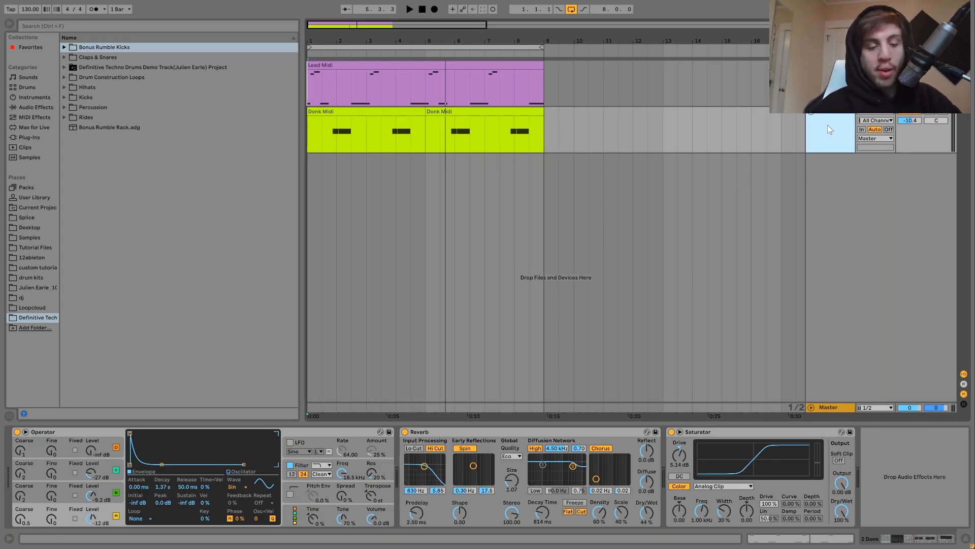
{"action": "key", "text": "ctrl+shift+t"}
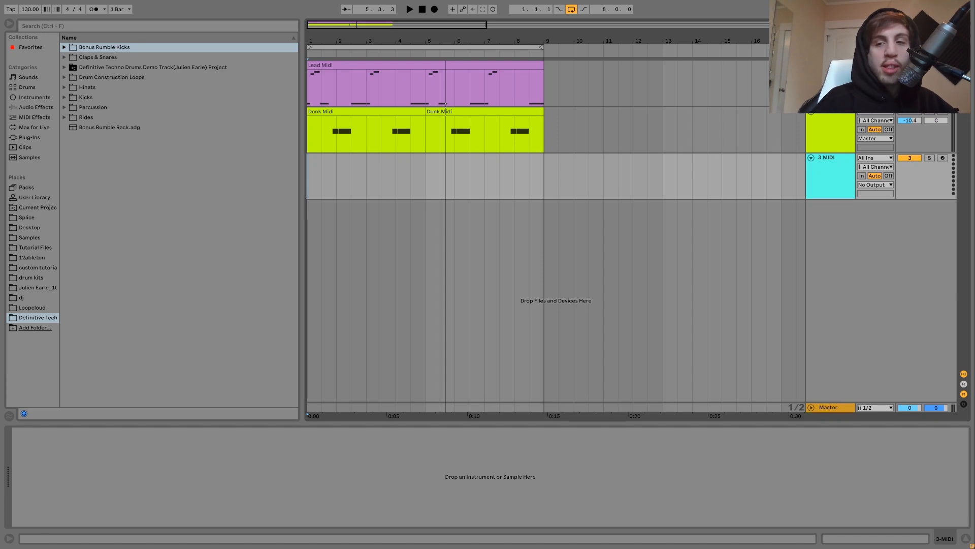
{"action": "left_click", "coordinate": [811, 111]}
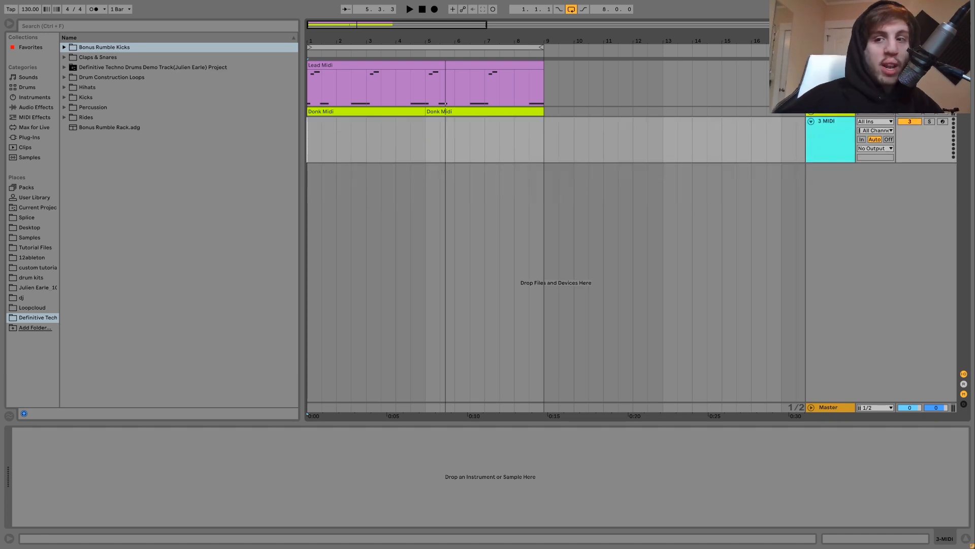
Unfold the Donk track and load Kick 15.wav from the Kicks folder onto the new MIDI track
{"action": "left_click", "coordinate": [811, 112]}
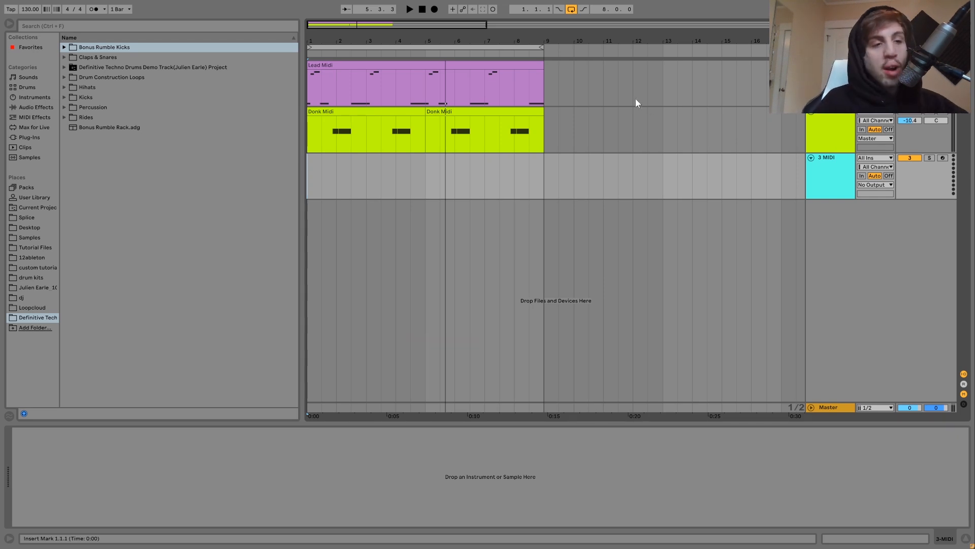
{"action": "left_click", "coordinate": [85, 97]}
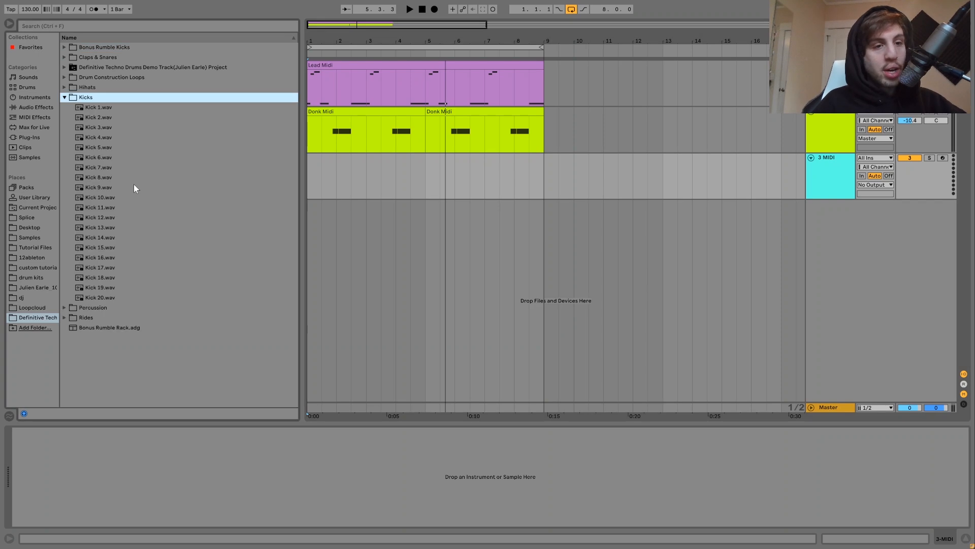
{"action": "left_click", "coordinate": [111, 231]}
{"action": "key", "text": "Down"}
{"action": "key", "text": "Down"}
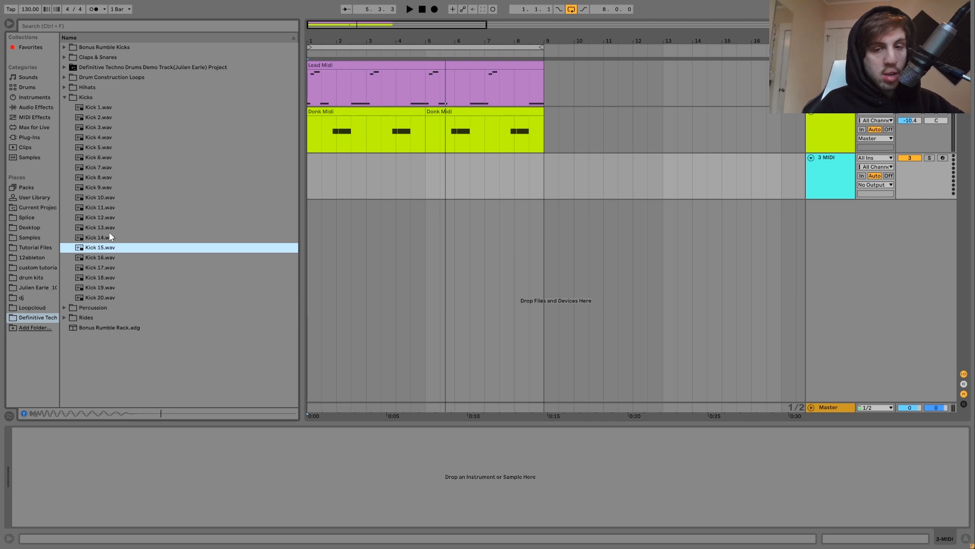
{"action": "key", "text": "Return"}
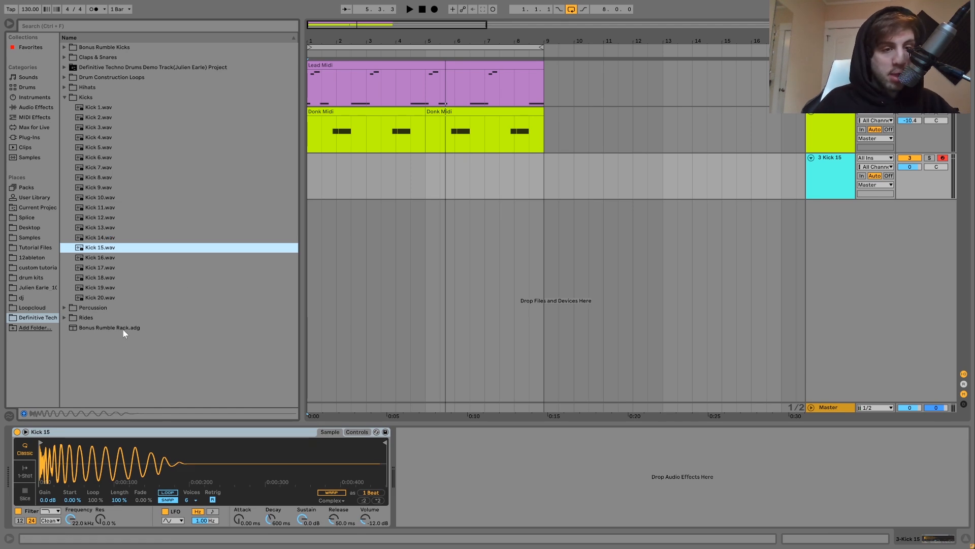
{"action": "key", "text": "a"}
{"action": "key", "text": "a"}
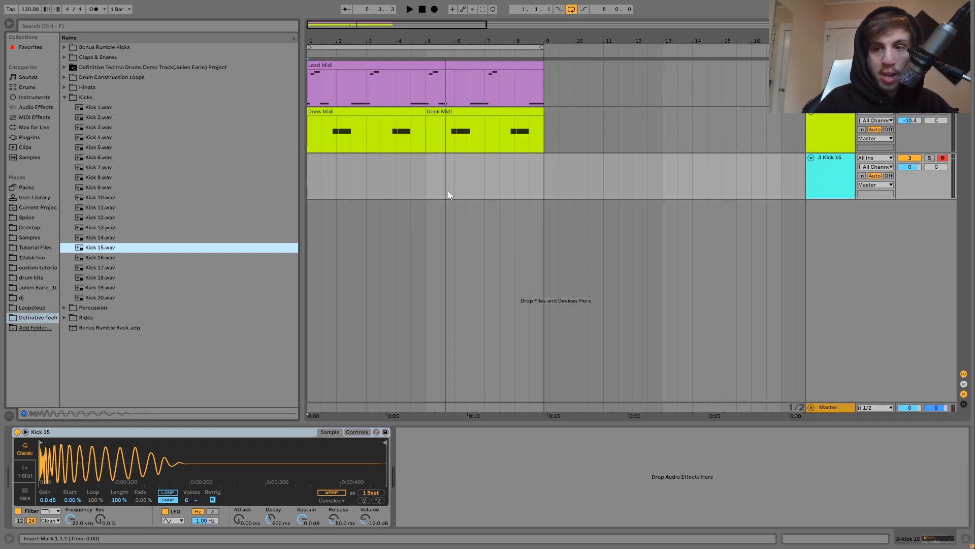
Create a four-bar MIDI clip at the start of the Kick 15 track and fill it with one-beat C3 notes on every beat
{"action": "left_click_drag", "start_coordinate": [426, 191], "coordinate": [307, 183]}
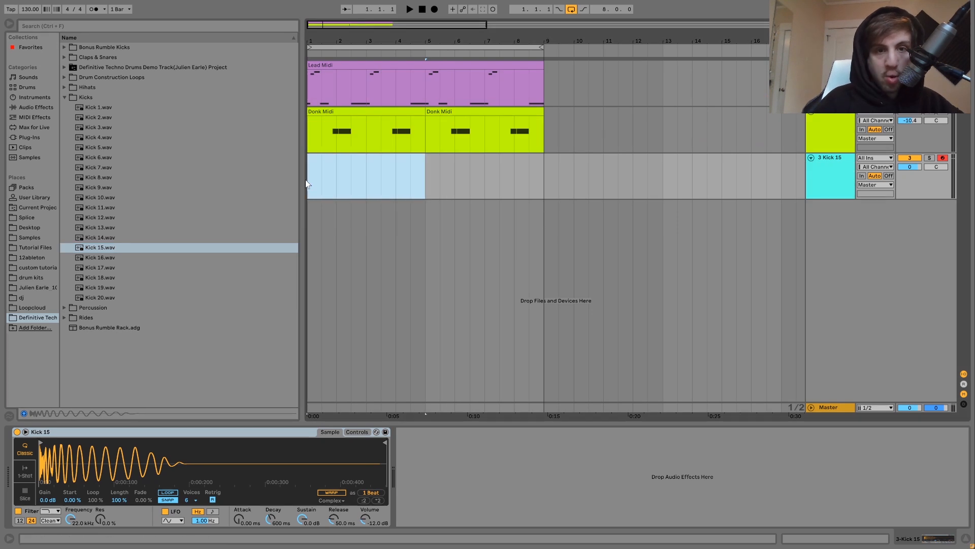
{"action": "key", "text": "ctrl+shift+m"}
{"action": "double_click", "coordinate": [161, 319]}
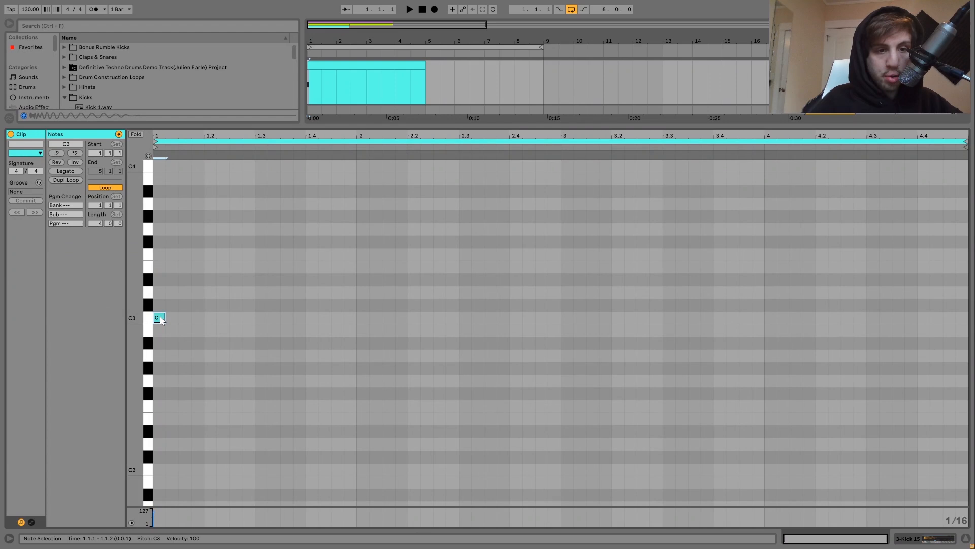
{"action": "key", "text": "ctrl+d"}
{"action": "key", "text": "ctrl+d"}
{"action": "key", "text": "ctrl+d"}
{"action": "key", "text": "ctrl+d"}
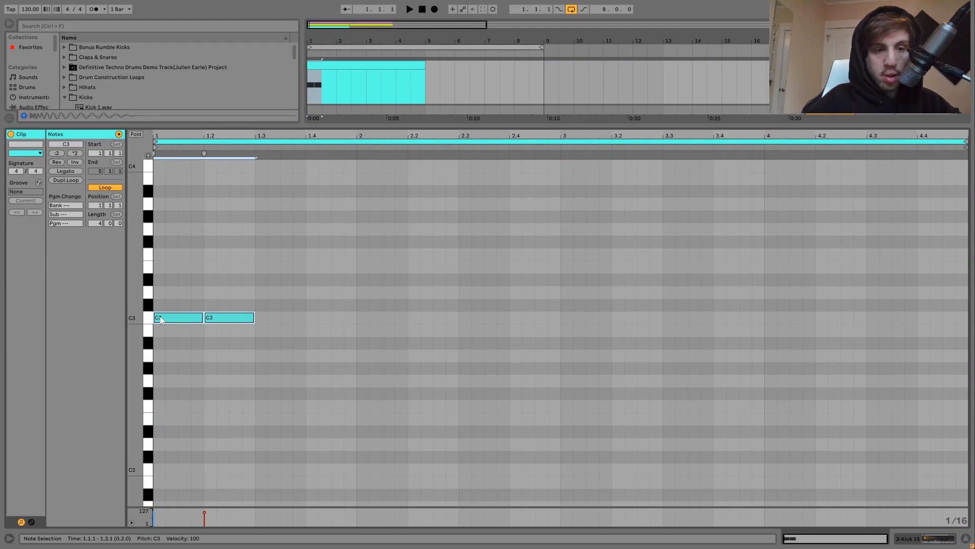
{"action": "key", "text": "space"}
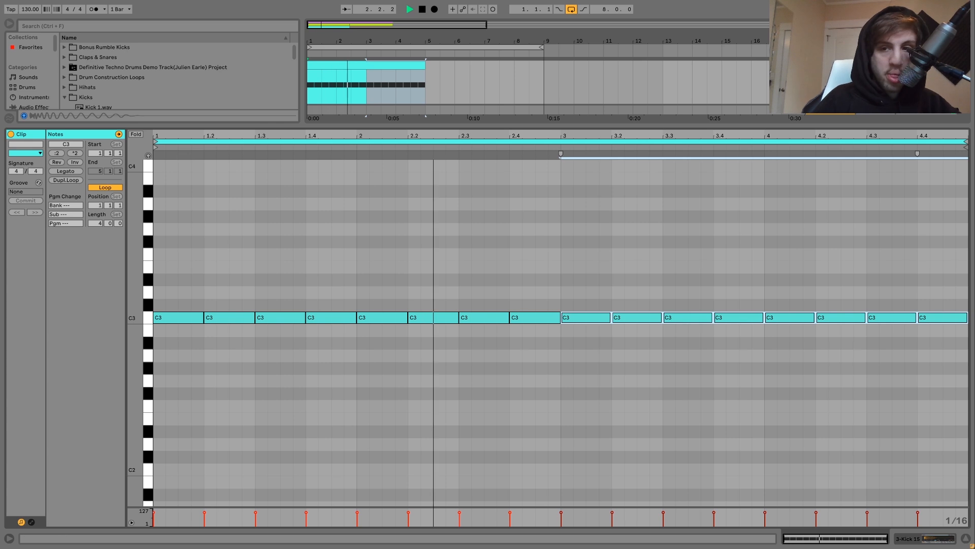
Extend the kick clip to eight bars so it ends with the lead and donk clips, and play the arrangement
{"action": "left_click", "coordinate": [925, 538]}
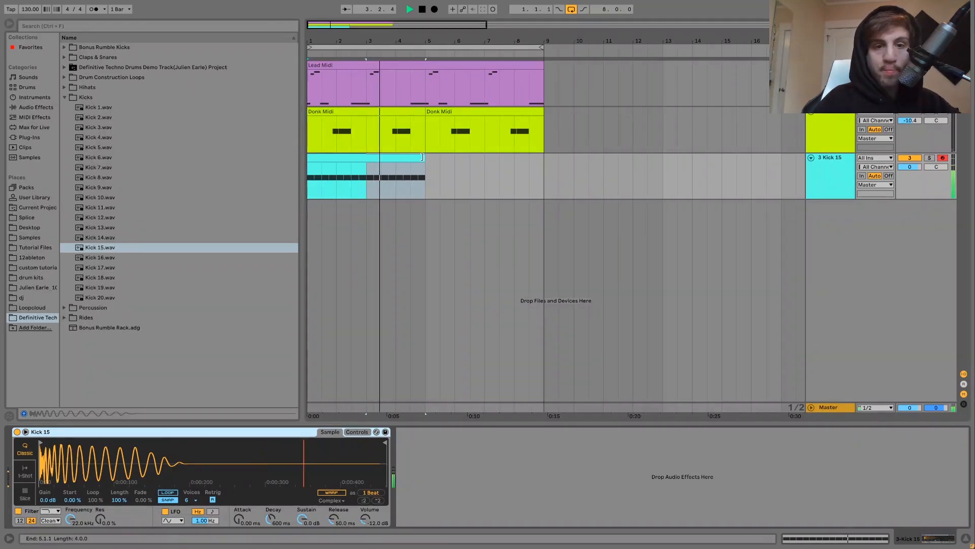
{"action": "left_click_drag", "start_coordinate": [425, 168], "coordinate": [543, 167]}
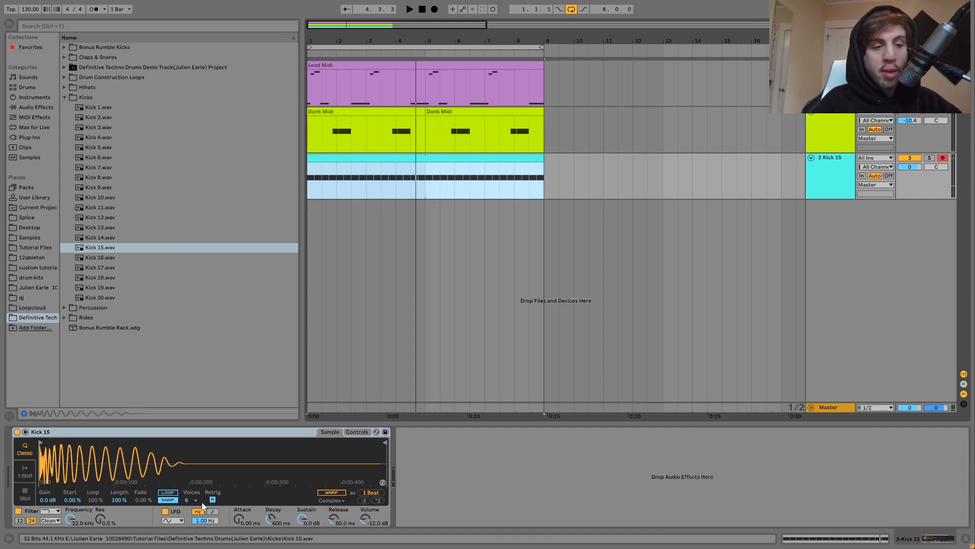
{"action": "key", "text": "space"}
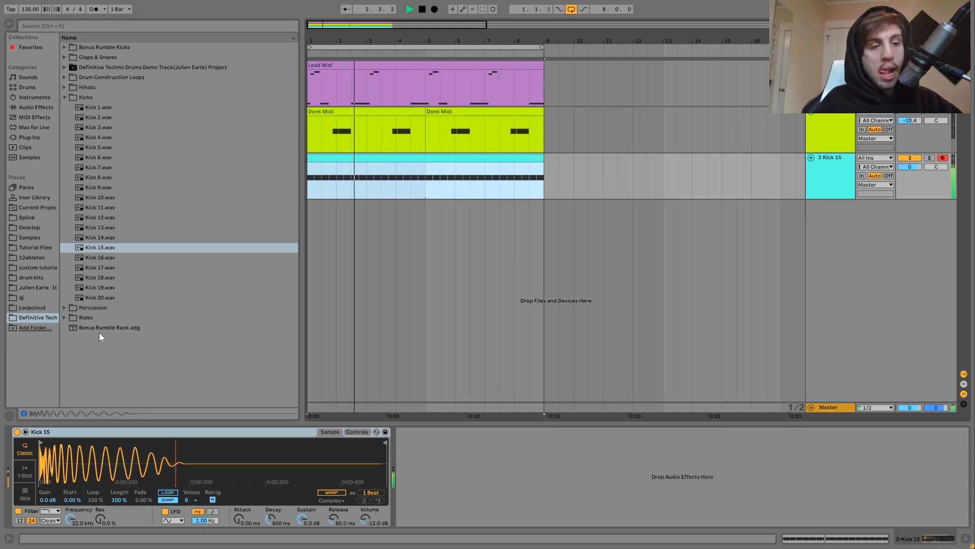
Add Bonus Rumble Rack.adg after the kick sampler and solo its first and second chains in turn during playback
{"action": "left_click_drag", "start_coordinate": [101, 328], "coordinate": [302, 520]}
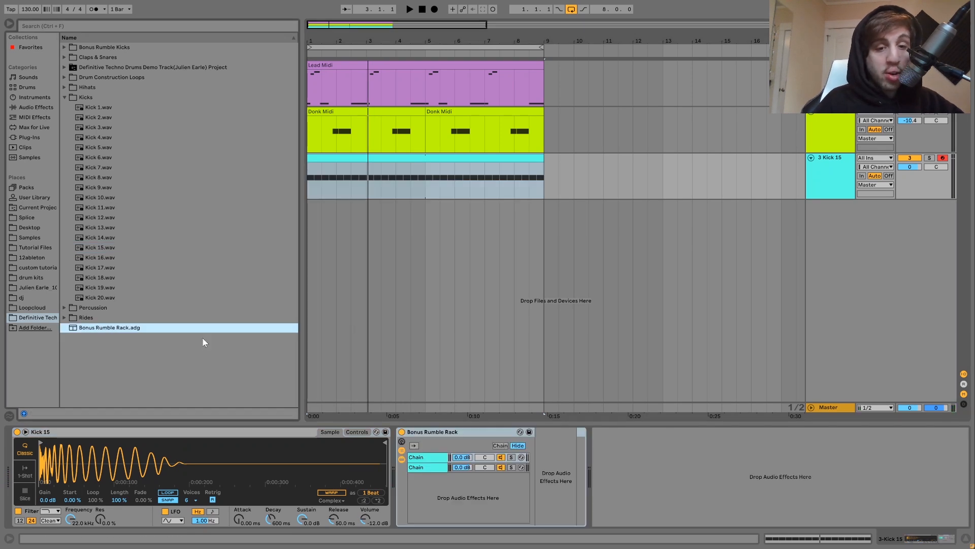
{"action": "left_click", "coordinate": [511, 458]}
{"action": "key", "text": "space"}
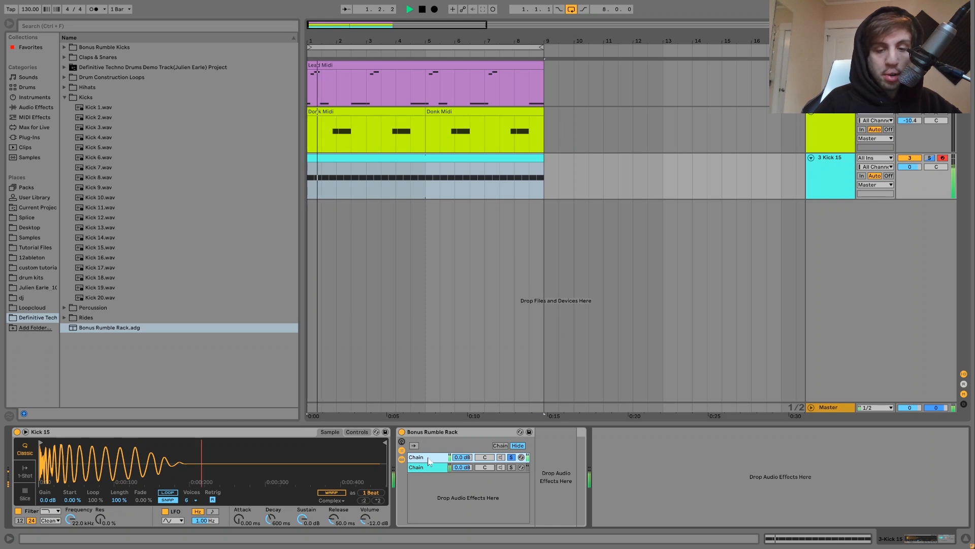
{"action": "left_click", "coordinate": [511, 467]}
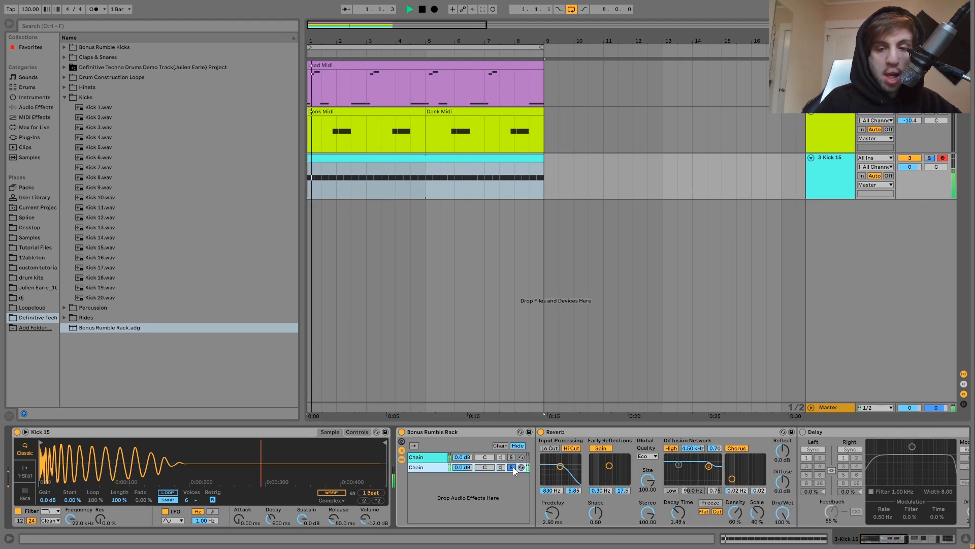
{"action": "key", "text": "space"}
Set the sidechain source of the rumble chain's Compressor to 3-Kick 15, Pre FX, and play it back
{"action": "scroll", "coordinate": [513, 467], "scroll_direction": "down", "scroll_amount": 5}
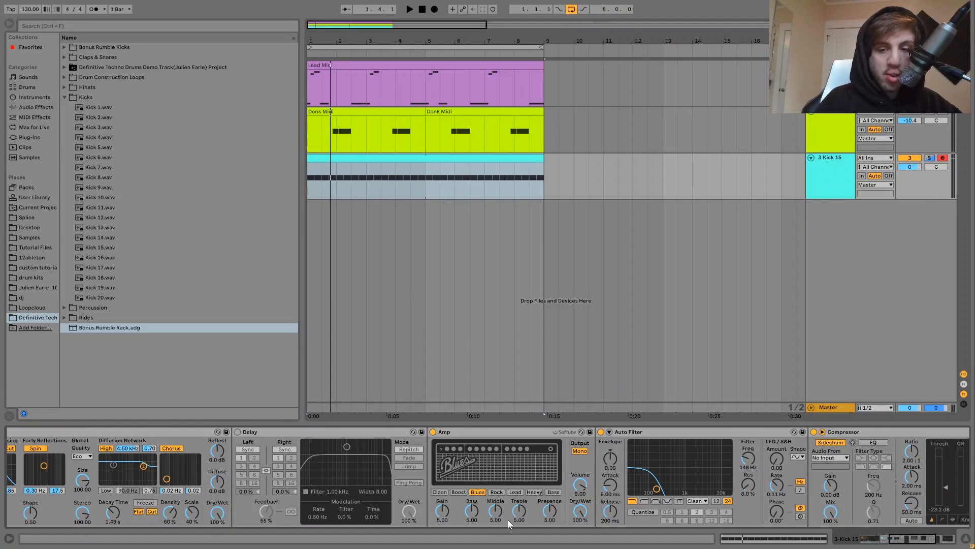
{"action": "scroll", "coordinate": [507, 519], "scroll_direction": "down", "scroll_amount": 2}
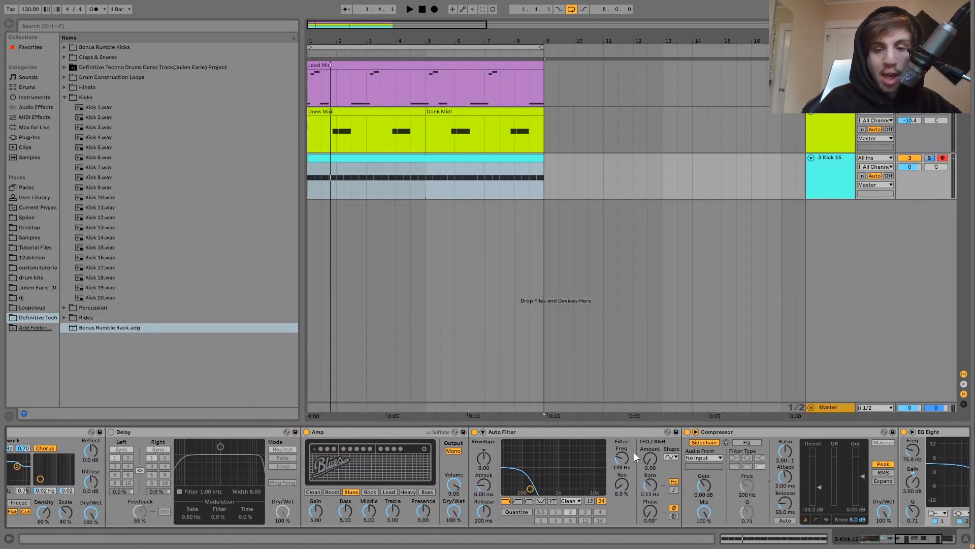
{"action": "left_click", "coordinate": [708, 458]}
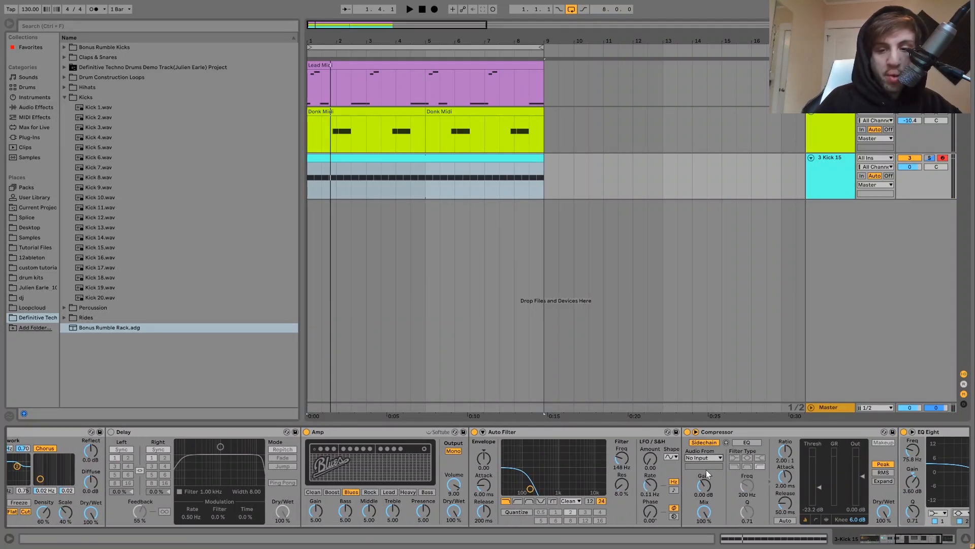
{"action": "left_click", "coordinate": [705, 473]}
{"action": "key", "text": "space"}
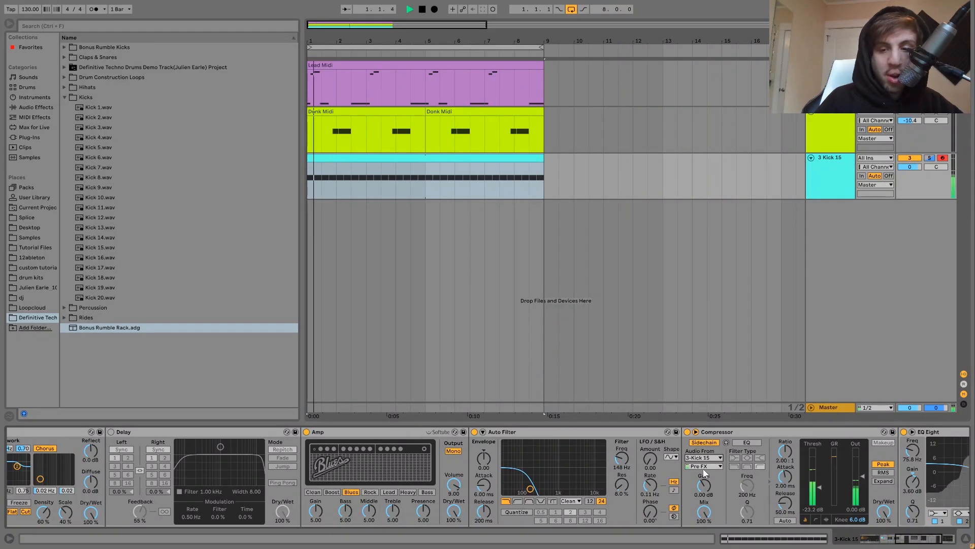
Unsolo the rumble rack's second chain and set its volume to -3.6 dB
{"action": "scroll", "coordinate": [703, 469], "scroll_direction": "up", "scroll_amount": 11}
{"action": "left_click", "coordinate": [458, 467]}
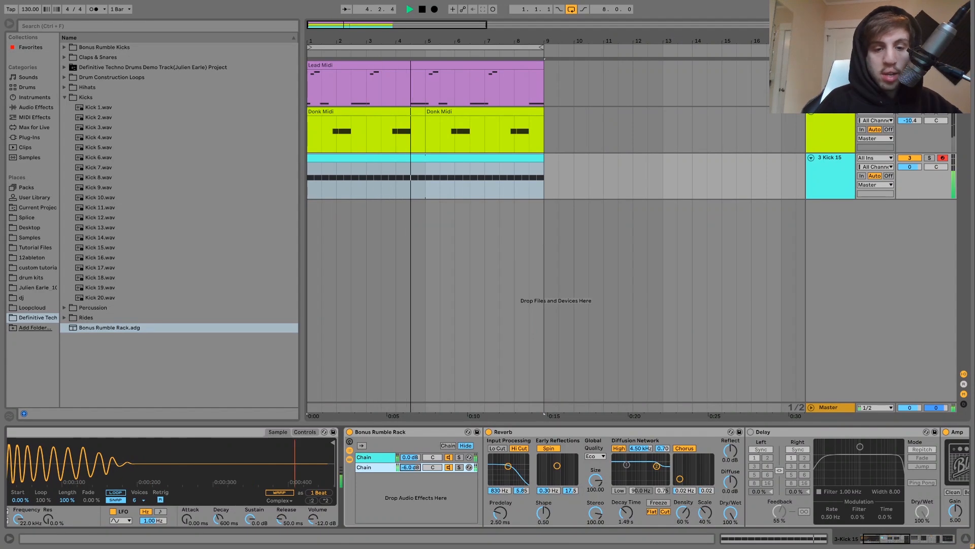
{"action": "left_click", "coordinate": [408, 458]}
{"action": "left_click_drag", "start_coordinate": [408, 467], "coordinate": [408, 467]}
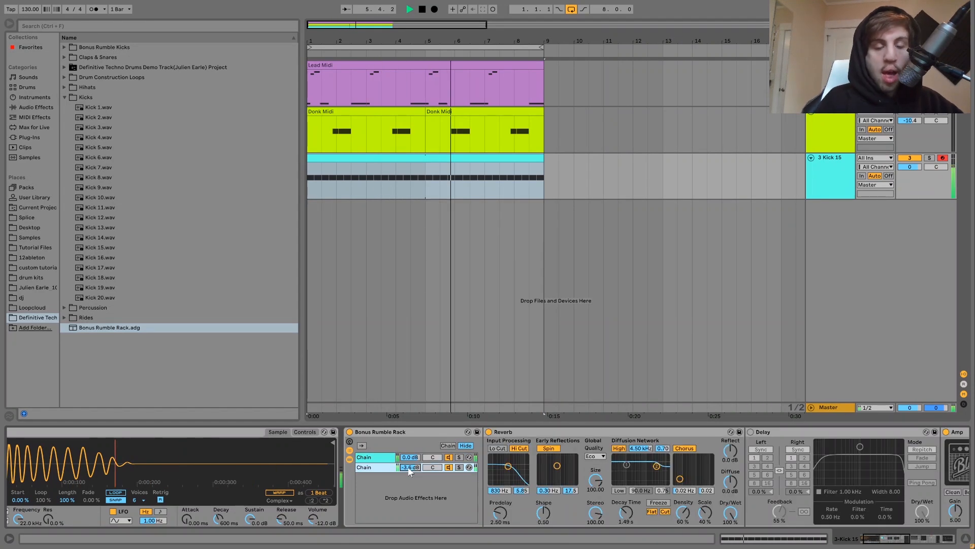
Add a Drum Buss after the rumble rack with Crunch 31%, Damp 18.9 kHz, Transients 0.33 and Medium drive
{"action": "left_click", "coordinate": [30, 106]}
{"action": "double_click", "coordinate": [97, 159]}
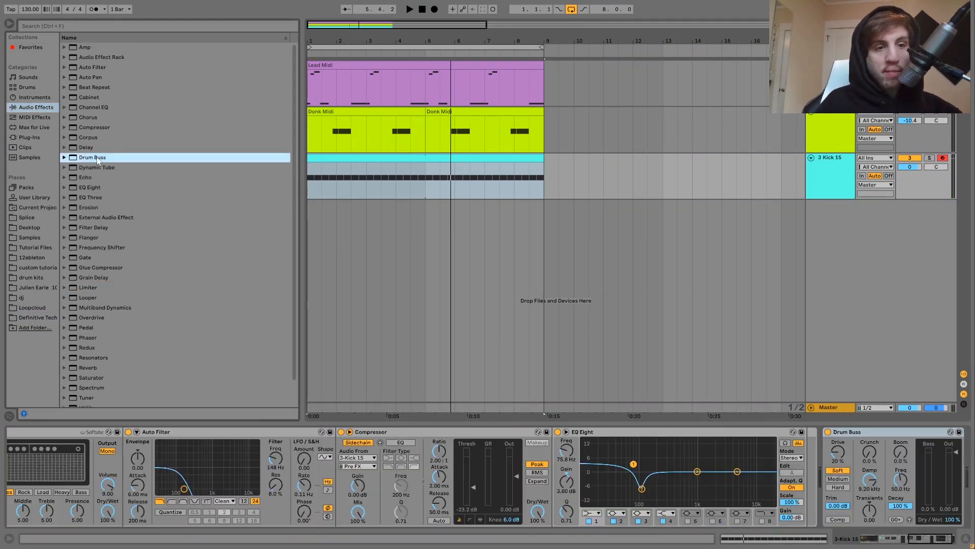
{"action": "scroll", "coordinate": [627, 486], "scroll_direction": "up", "scroll_amount": 10}
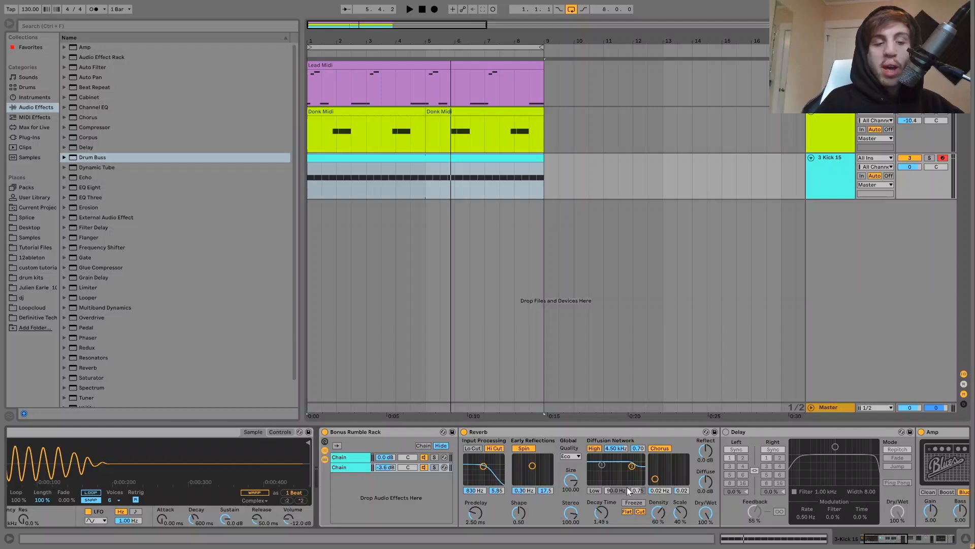
{"action": "scroll", "coordinate": [537, 485], "scroll_direction": "down", "scroll_amount": 10}
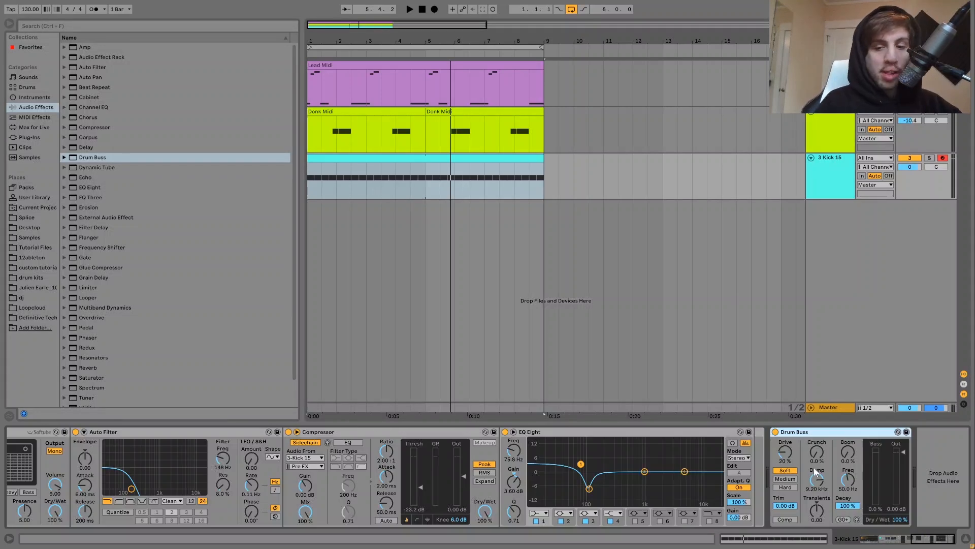
{"action": "left_click", "coordinate": [815, 471]}
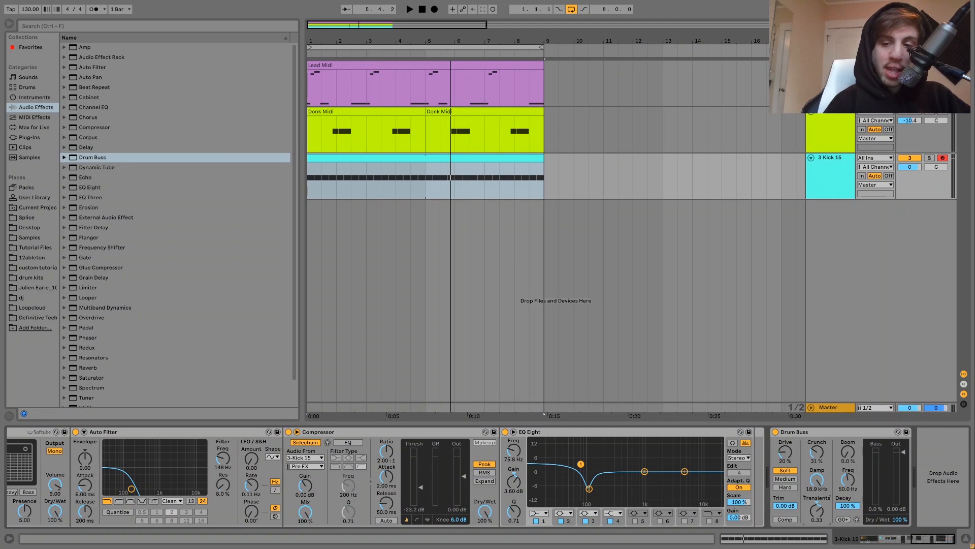
{"action": "left_click", "coordinate": [785, 479]}
Set the Kick 15 track's volume to -4.8 dB and play the kick together with the lead and donk parts
{"action": "key", "text": "space"}
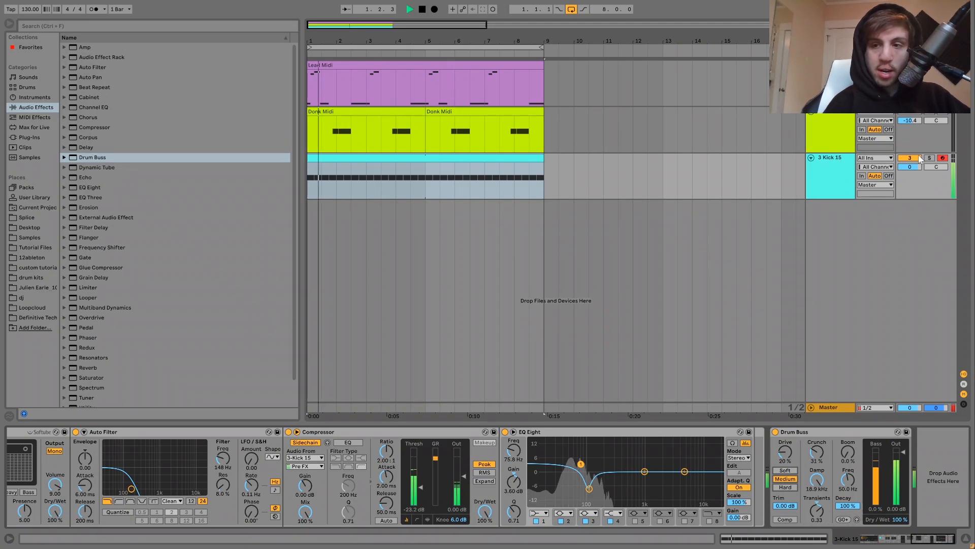
{"action": "left_click_drag", "start_coordinate": [909, 167], "coordinate": [910, 179]}
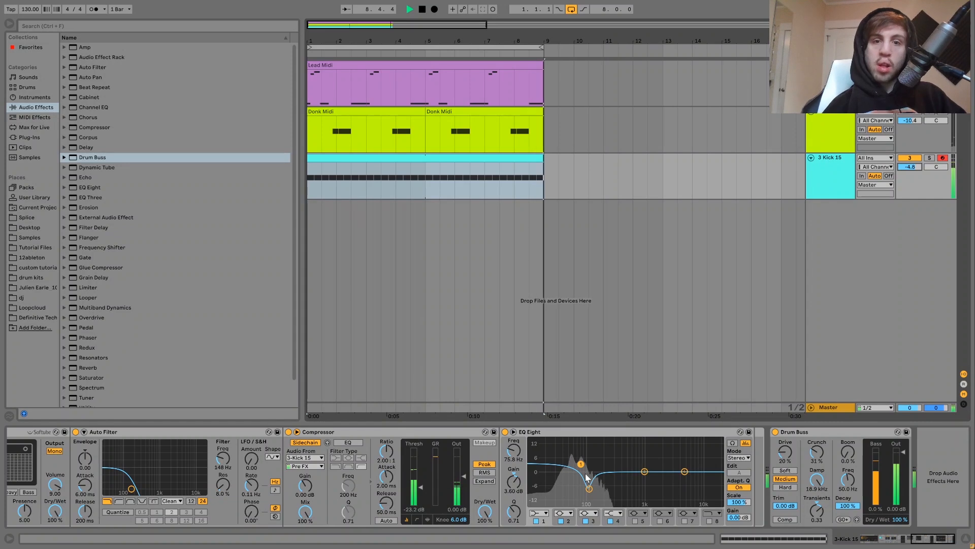
{"action": "key", "text": "space"}
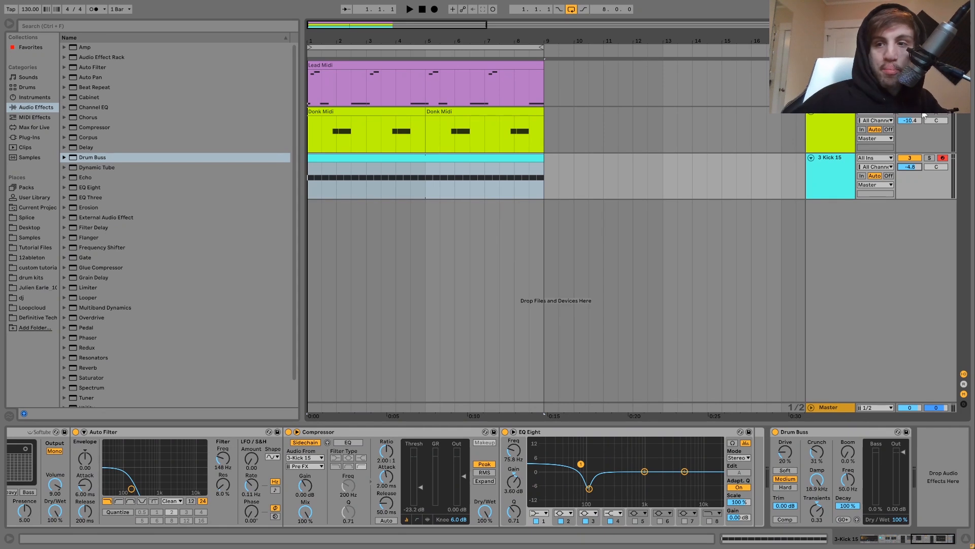
{"action": "key", "text": "space"}
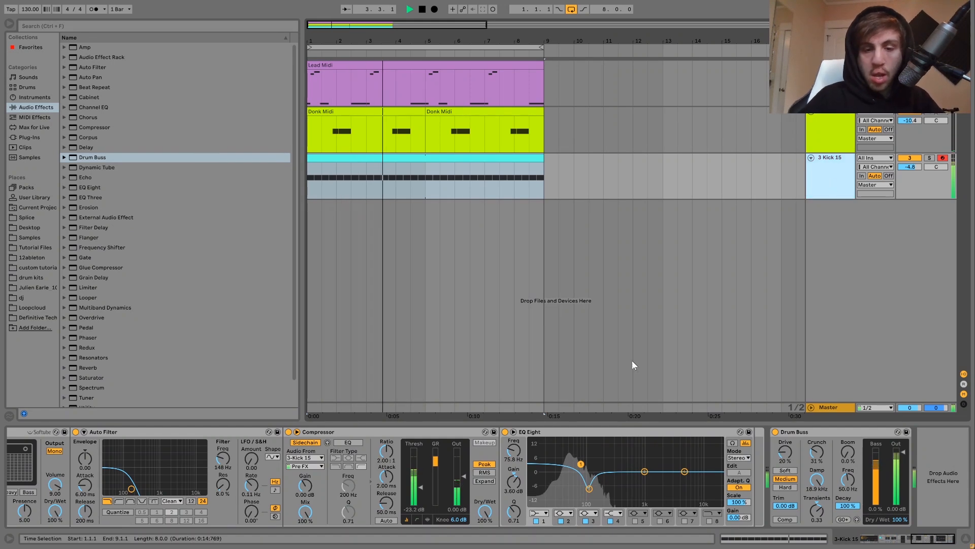
{"action": "scroll", "coordinate": [445, 480], "scroll_direction": "up", "scroll_amount": 5}
{"action": "scroll", "coordinate": [446, 482], "scroll_direction": "up", "scroll_amount": 5}
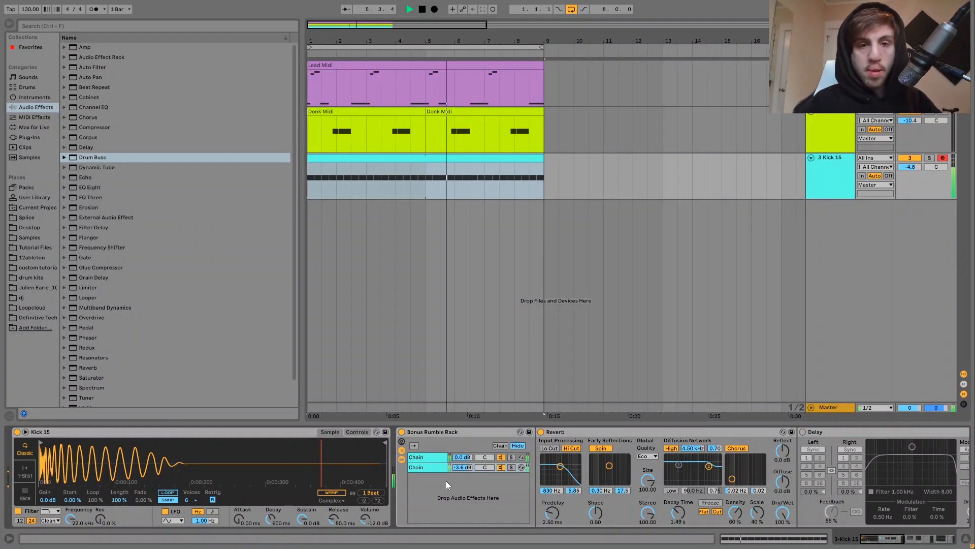
Insert a new MIDI track below the Kick 15 track and return the browser to the techno drums sample pack
{"action": "left_click", "coordinate": [841, 173]}
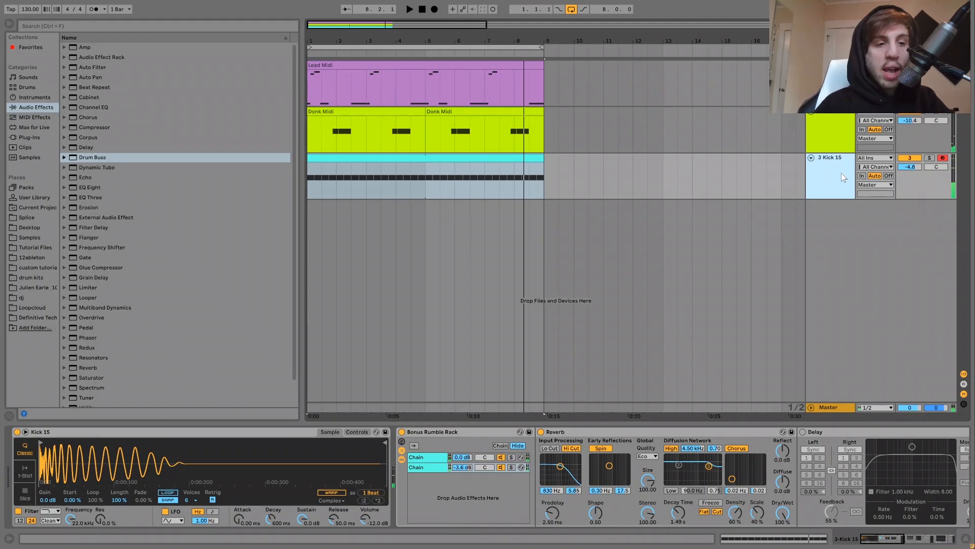
{"action": "key", "text": "ctrl+shift+t"}
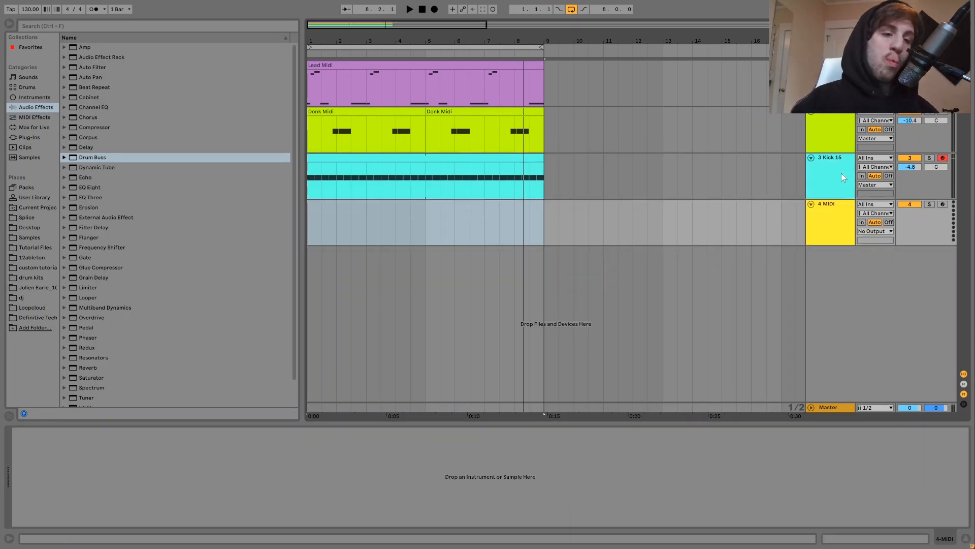
{"action": "left_click", "coordinate": [38, 317]}
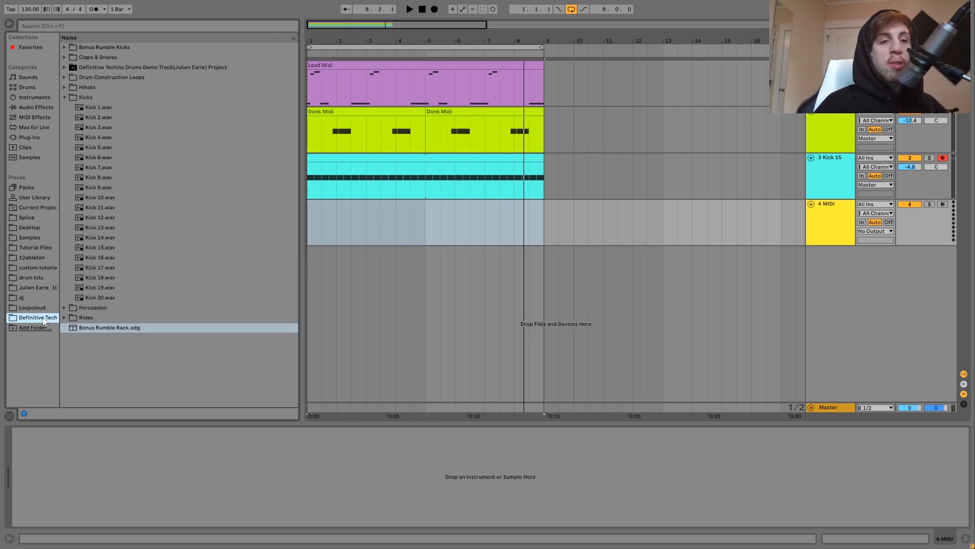
Collapse the Kicks folder, open the Hihats folder and preview its first three samples
{"action": "left_click", "coordinate": [64, 97]}
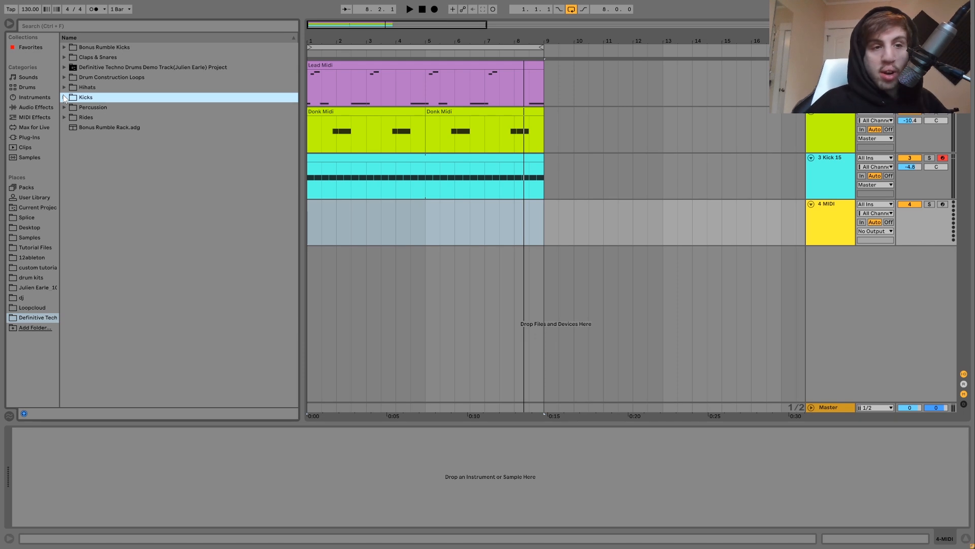
{"action": "key", "text": "Up"}
{"action": "key", "text": "Right"}
{"action": "key", "text": "Down"}
{"action": "key", "text": "Down"}
{"action": "key", "text": "Down"}
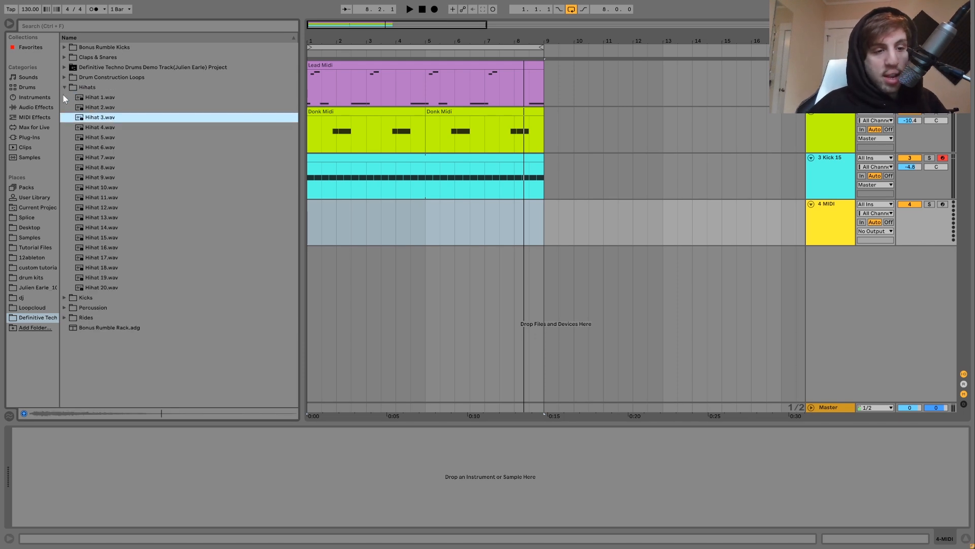
Preview the hi-hat samples from Hihat 12 onward and load Hihat 16 onto the new MIDI track
{"action": "left_click", "coordinate": [116, 206]}
{"action": "key", "text": "Down"}
{"action": "key", "text": "Down"}
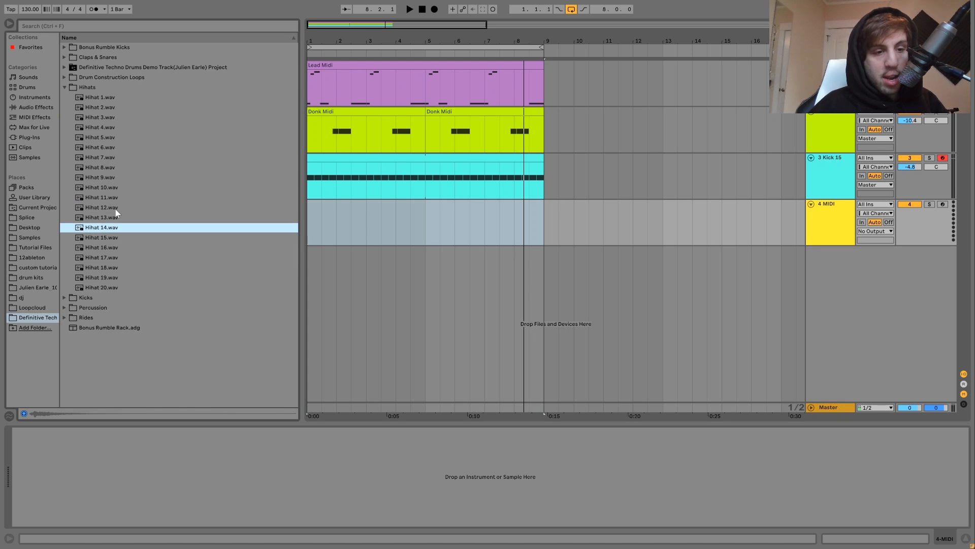
{"action": "key", "text": "Down"}
{"action": "key", "text": "Down"}
{"action": "key", "text": "Down"}
{"action": "key", "text": "Up"}
{"action": "key", "text": "Up"}
{"action": "key", "text": "Down"}
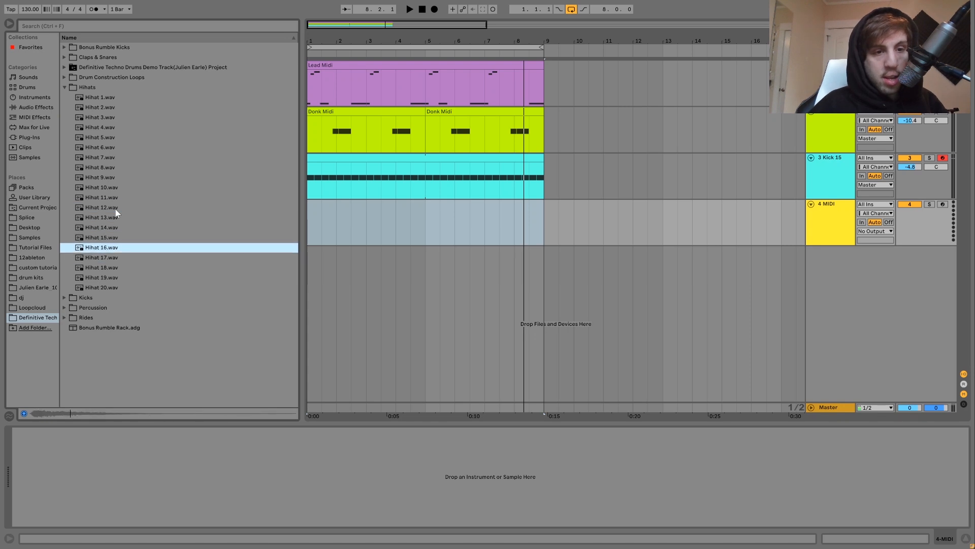
{"action": "key", "text": "Up"}
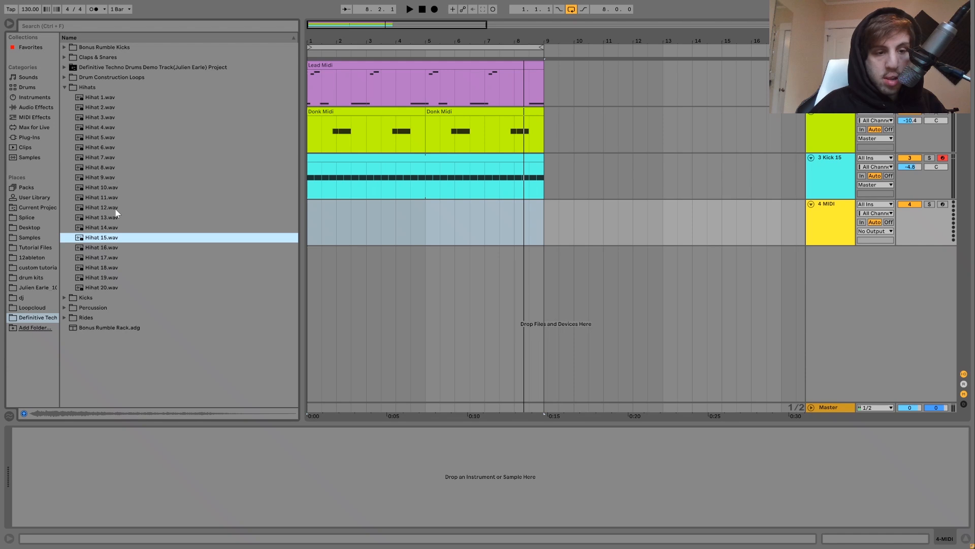
{"action": "key", "text": "Down"}
{"action": "key", "text": "Return"}
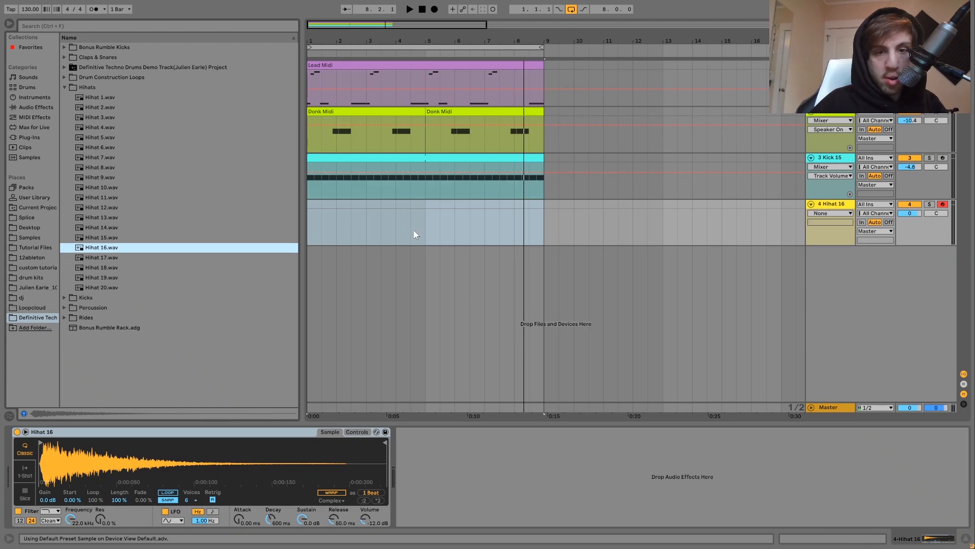
Create a four-bar MIDI clip on the Hihat 16 track and extend it to loop over eight bars
{"action": "left_click", "coordinate": [424, 220]}
{"action": "left_click_drag", "start_coordinate": [424, 220], "coordinate": [298, 220]}
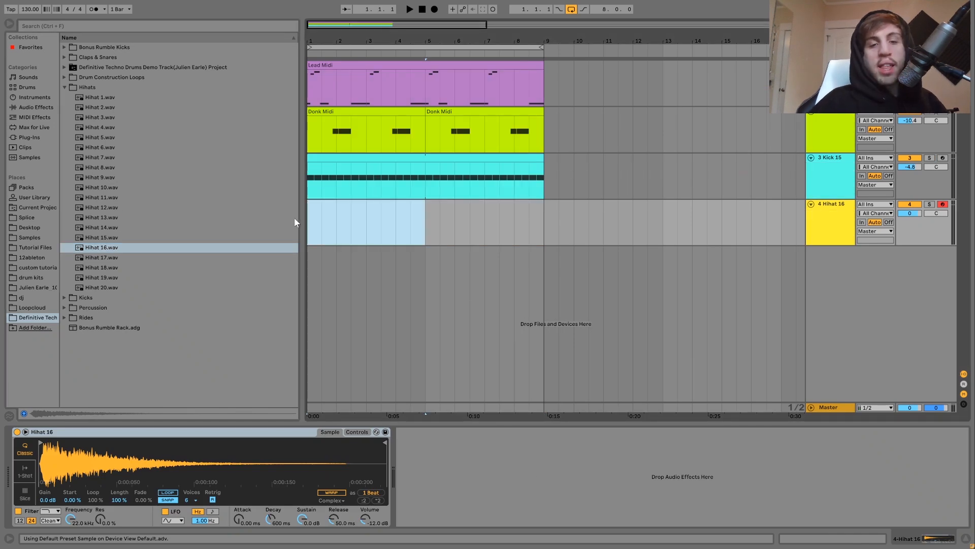
{"action": "key", "text": "ctrl+shift+m"}
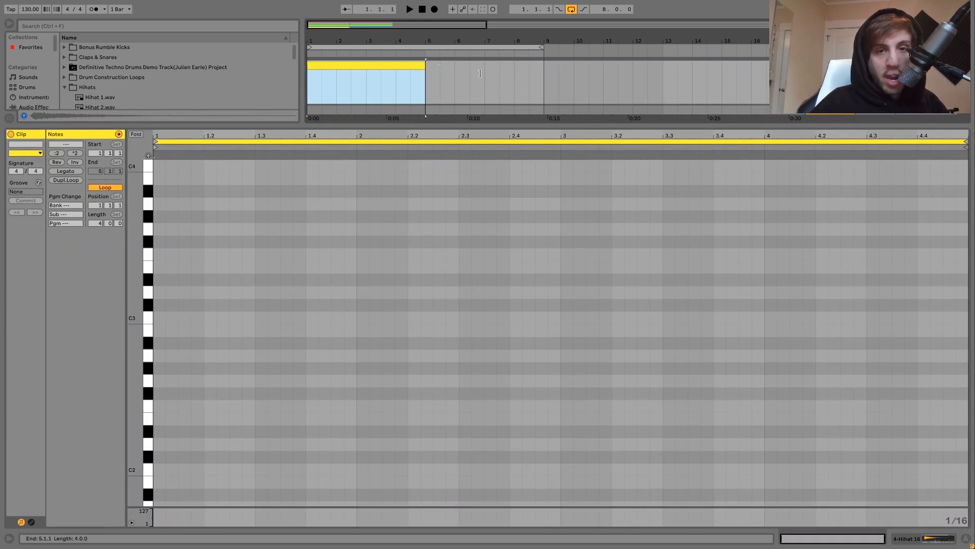
{"action": "left_click_drag", "start_coordinate": [480, 73], "coordinate": [543, 78]}
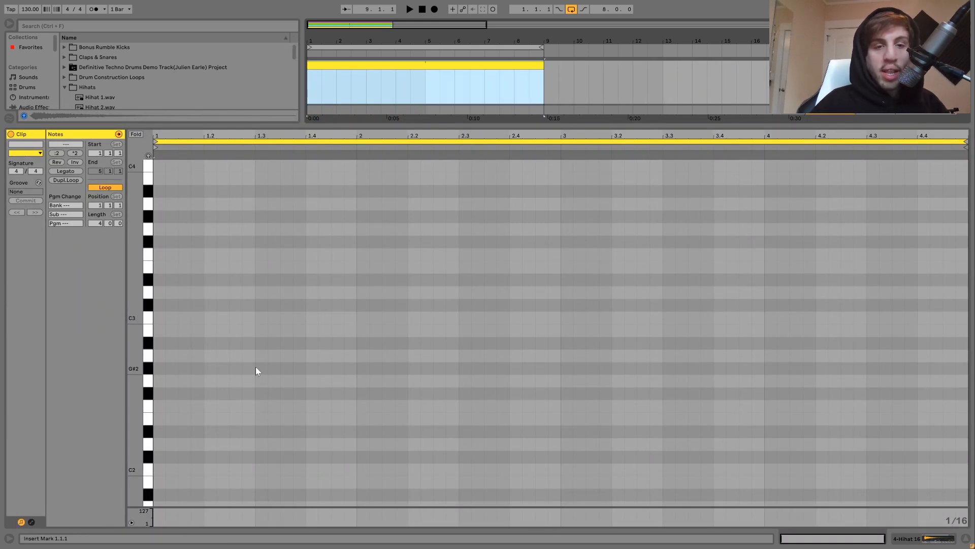
Add an eighth-note C3 on the first off-beat at 1.1.3 and duplicate it onto every off-beat across the four bars
{"action": "double_click", "coordinate": [187, 318]}
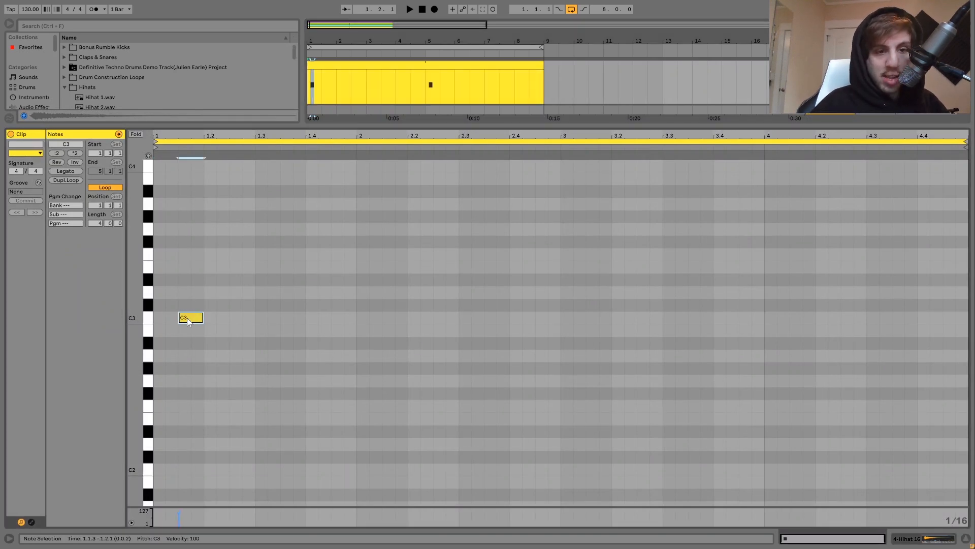
{"action": "left_click_drag", "start_coordinate": [184, 286], "coordinate": [227, 328]}
{"action": "key", "text": "ctrl+d"}
{"action": "key", "text": "ctrl+d"}
{"action": "key", "text": "ctrl+d"}
{"action": "key", "text": "ctrl+d"}
{"action": "key", "text": "ctrl+d"}
{"action": "key", "text": "ctrl+d"}
{"action": "key", "text": "ctrl+d"}
{"action": "key", "text": "ctrl+d"}
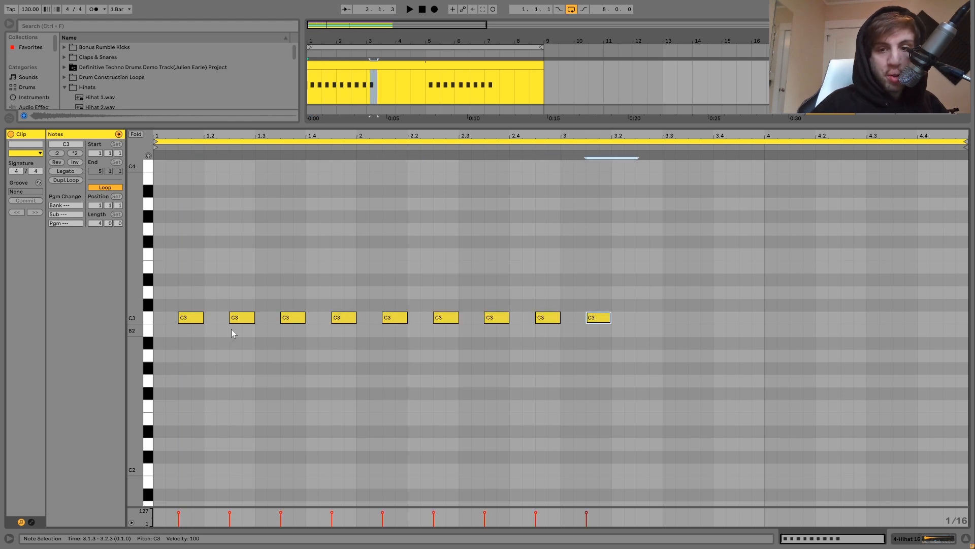
{"action": "key", "text": "ctrl+d"}
{"action": "key", "text": "ctrl+d"}
{"action": "key", "text": "ctrl+d"}
{"action": "key", "text": "ctrl+d"}
{"action": "key", "text": "ctrl+d"}
{"action": "key", "text": "ctrl+d"}
{"action": "key", "text": "ctrl+d"}
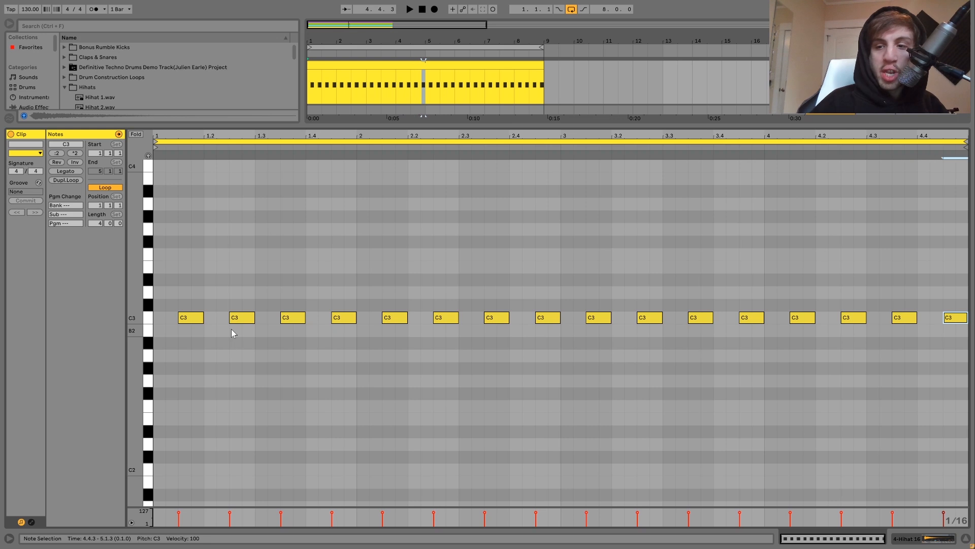
{"action": "key", "text": "ctrl+a"}
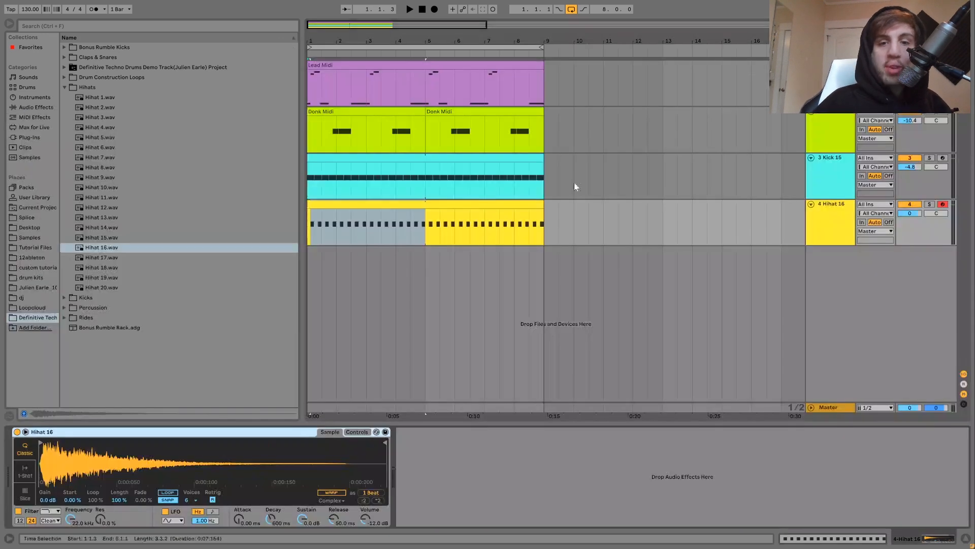
Play the off-beat hi-hat together with the kick, lead and donk parts
{"action": "key", "text": "space"}
{"action": "left_click", "coordinate": [479, 203]}
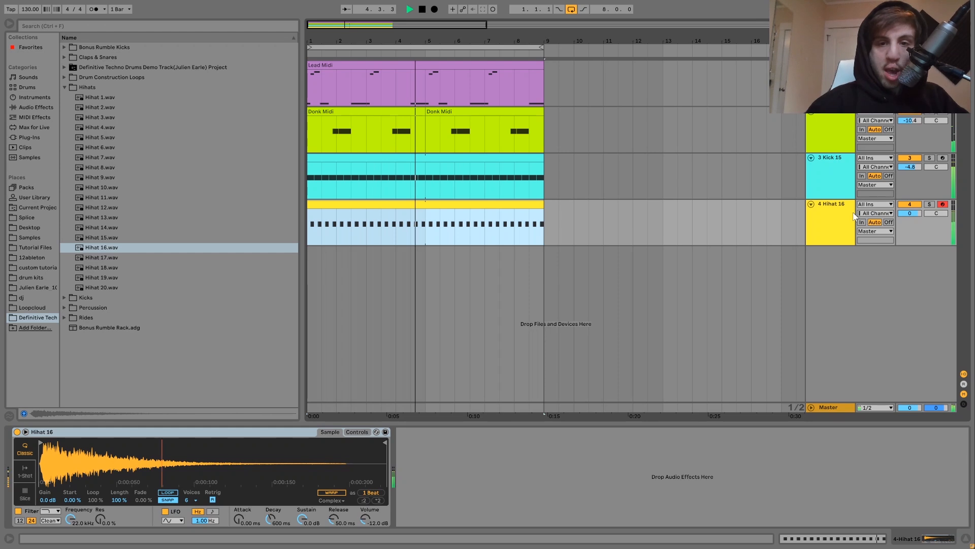
{"action": "key", "text": "space"}
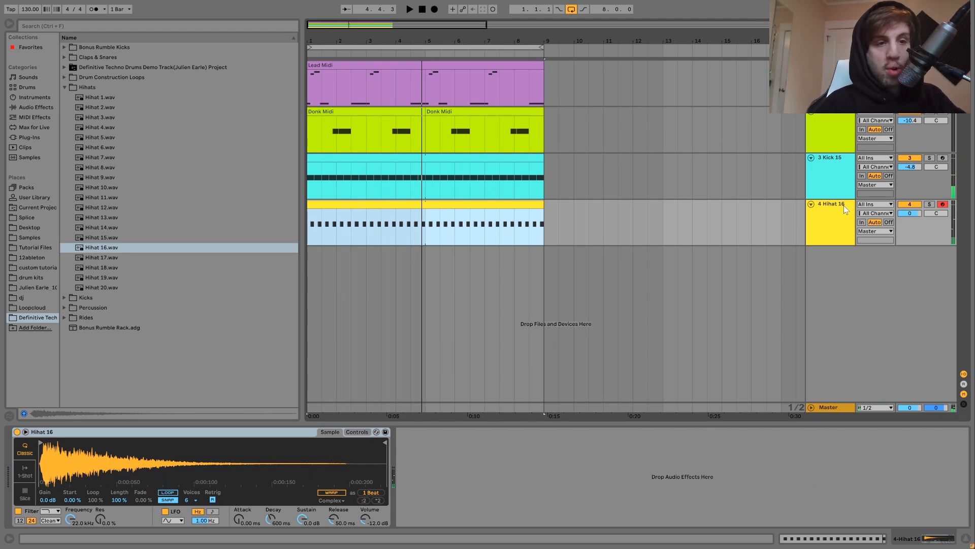
Insert a MIDI track below Hihat 16, preview more hi-hat samples and load Hihat 11 onto it
{"action": "key", "text": "ctrl+shift+t"}
{"action": "left_click", "coordinate": [107, 140]}
{"action": "key", "text": "Down"}
{"action": "key", "text": "Down"}
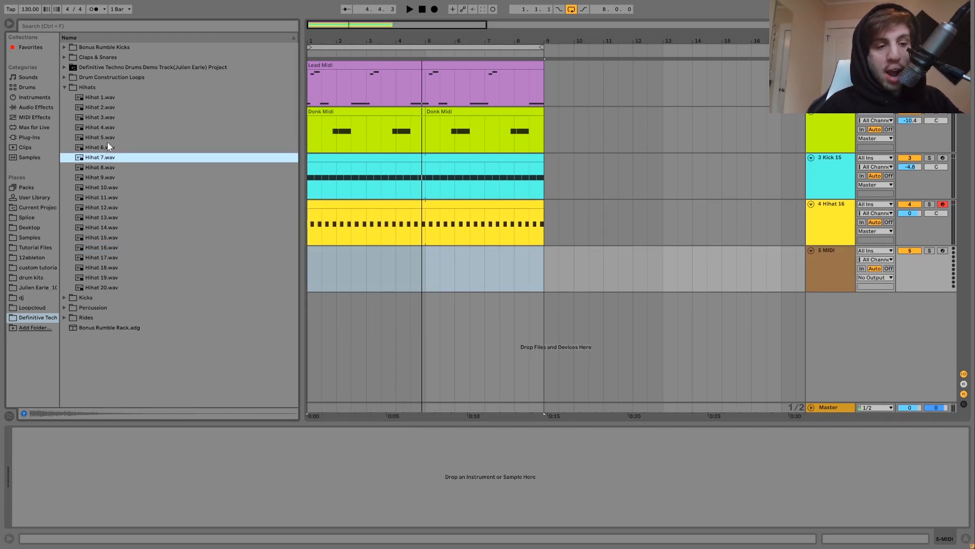
{"action": "key", "text": "Down"}
{"action": "key", "text": "Down"}
{"action": "key", "text": "Up"}
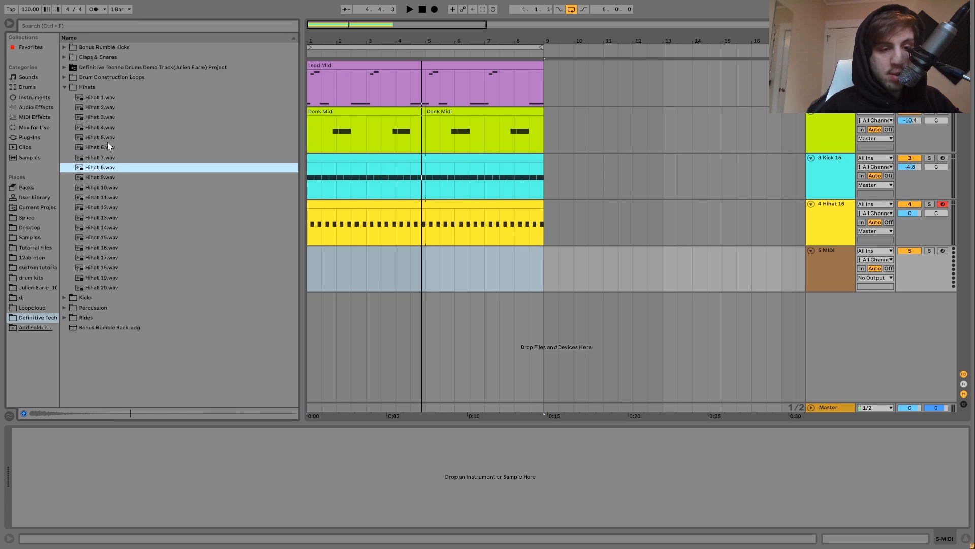
{"action": "key", "text": "Down"}
{"action": "key", "text": "Down"}
{"action": "key", "text": "Down"}
{"action": "key", "text": "Down"}
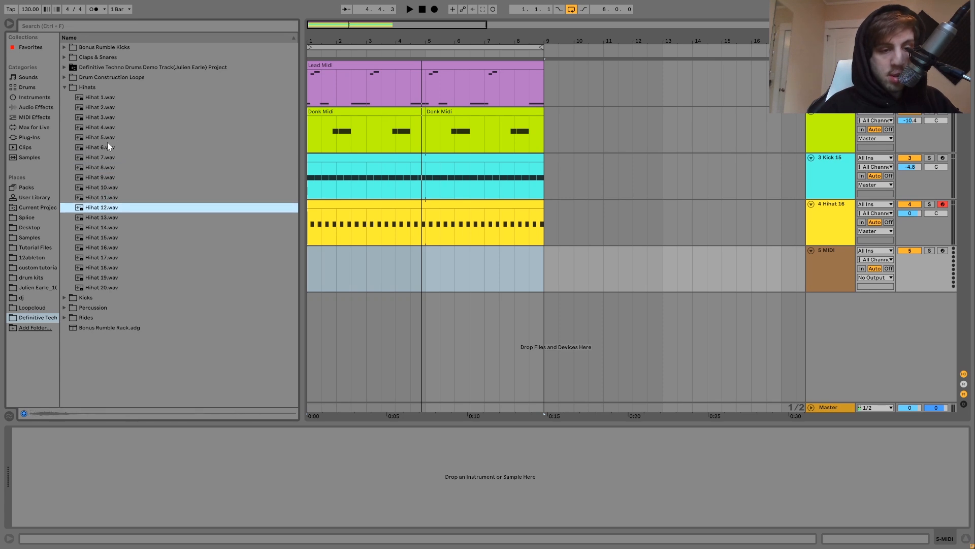
{"action": "key", "text": "Up"}
{"action": "key", "text": "Return"}
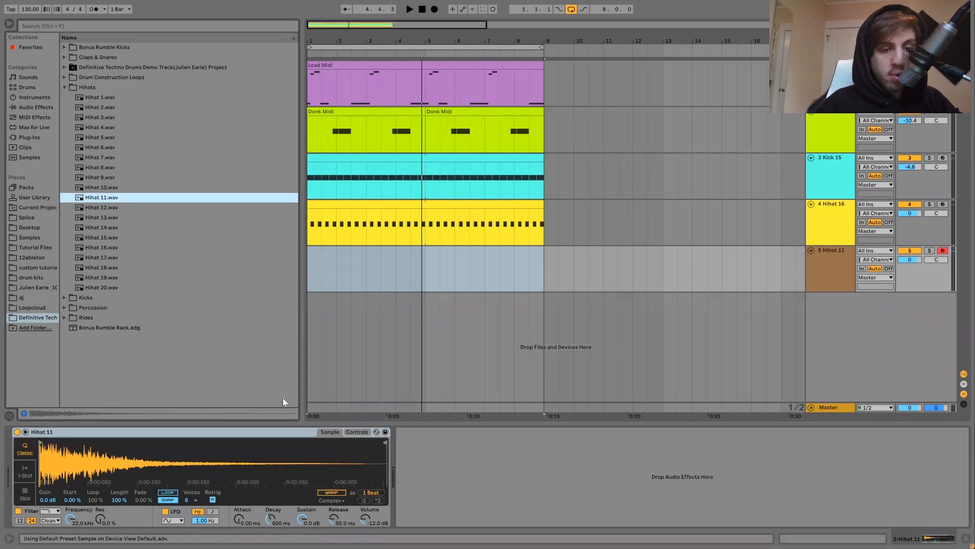
Play the groove and set the Hihat 11 sampler's sustain to -inf dB
{"action": "key", "text": "a"}
{"action": "key", "text": "space"}
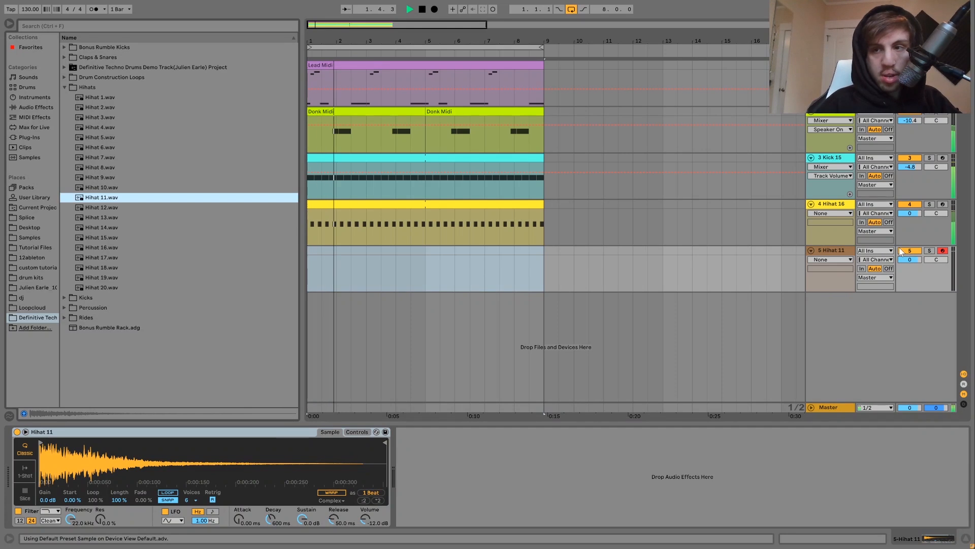
{"action": "key", "text": "a"}
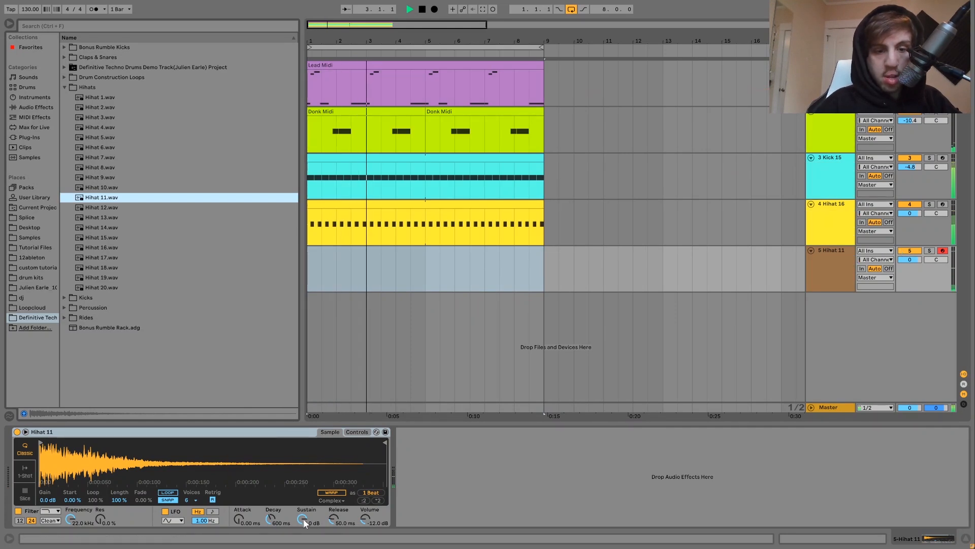
{"action": "left_click_drag", "start_coordinate": [303, 518], "coordinate": [303, 544]}
{"action": "key", "text": "space"}
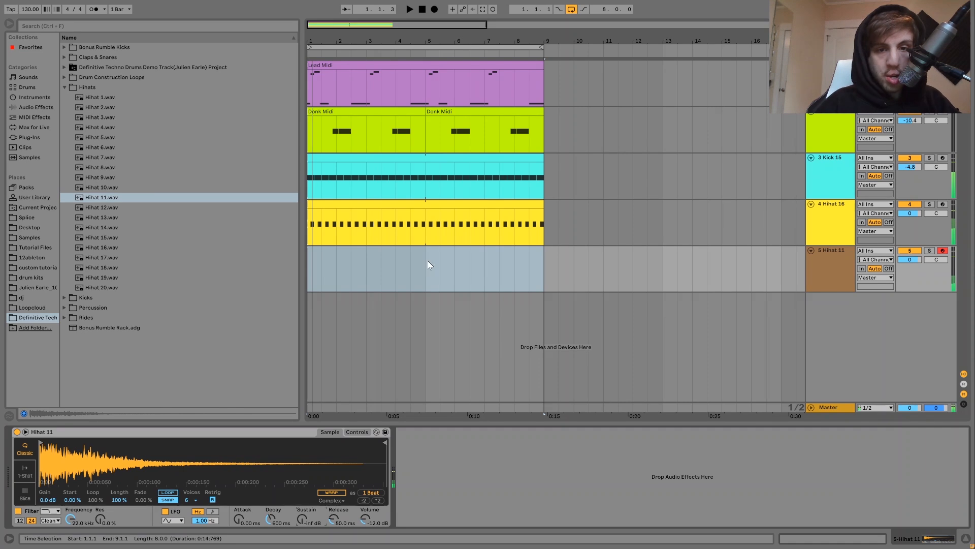
Create an empty MIDI clip over bars 1 to 4 on the Hihat 11 track
{"action": "left_click", "coordinate": [426, 262]}
{"action": "left_click_drag", "start_coordinate": [320, 274], "coordinate": [307, 269]}
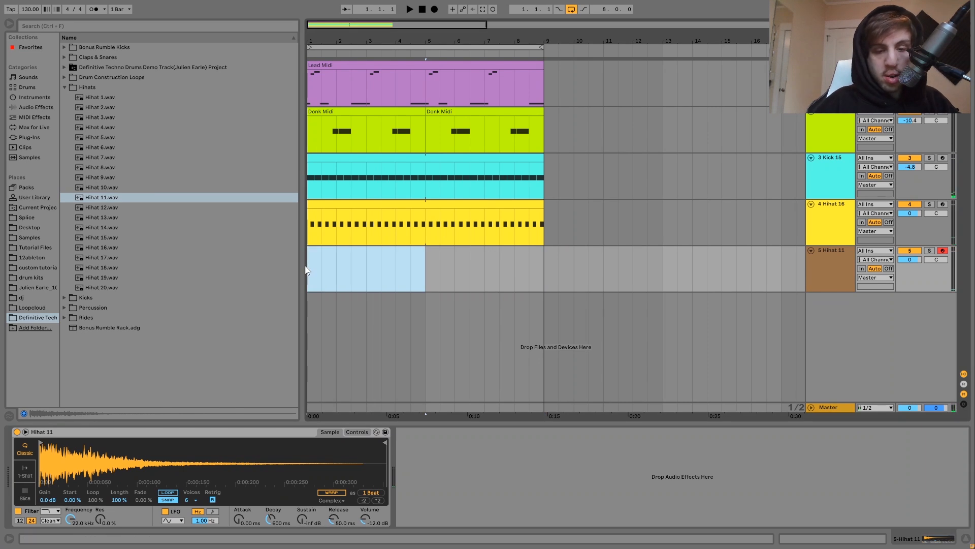
{"action": "key", "text": "ctrl+shift+m"}
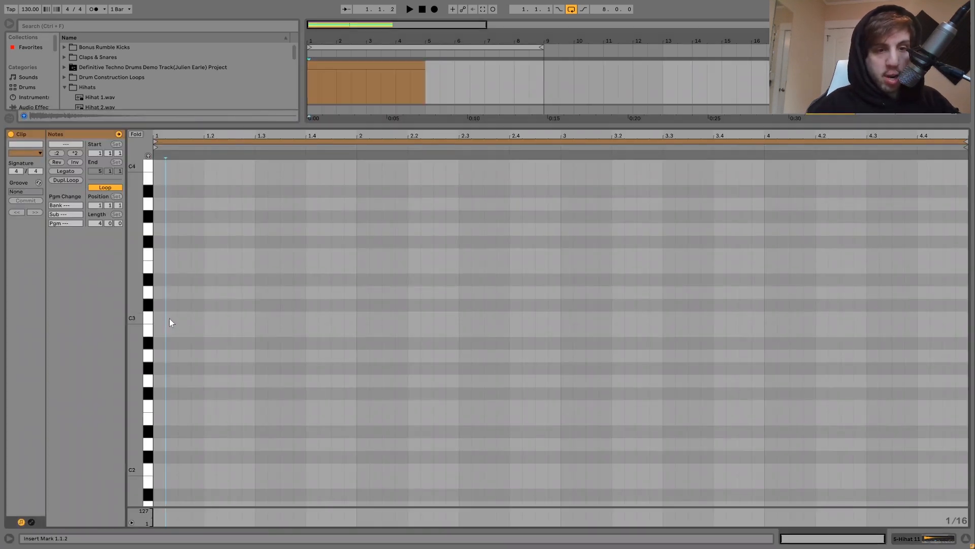
Place a sixteenth-note C3 at 1.1.2 and repeat it on every second sixteenth through all four bars
{"action": "double_click", "coordinate": [170, 317]}
{"action": "key", "text": "Right"}
{"action": "key", "text": "ctrl+a"}
{"action": "key", "text": "ctrl+d"}
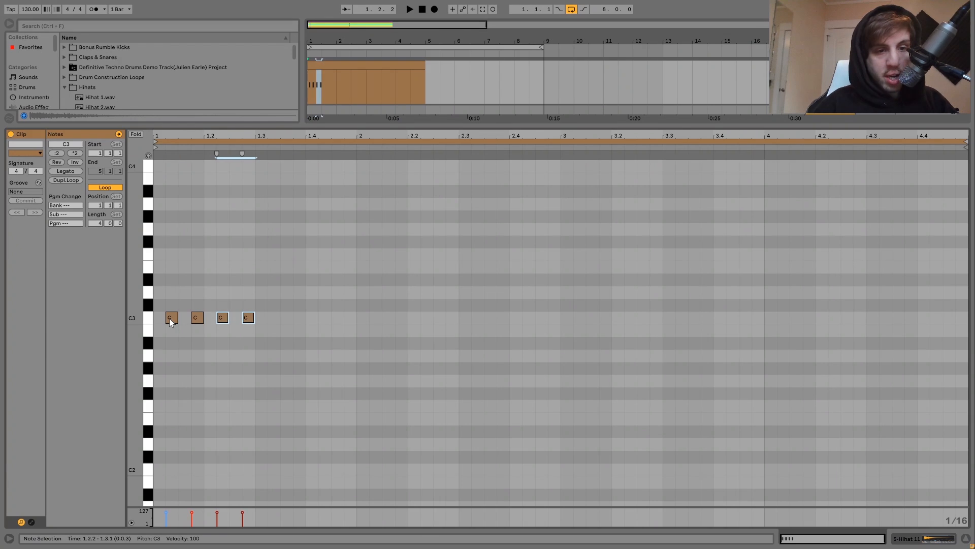
{"action": "key", "text": "ctrl+a"}
{"action": "key", "text": "ctrl+d"}
{"action": "key", "text": "ctrl+a"}
{"action": "key", "text": "ctrl+d"}
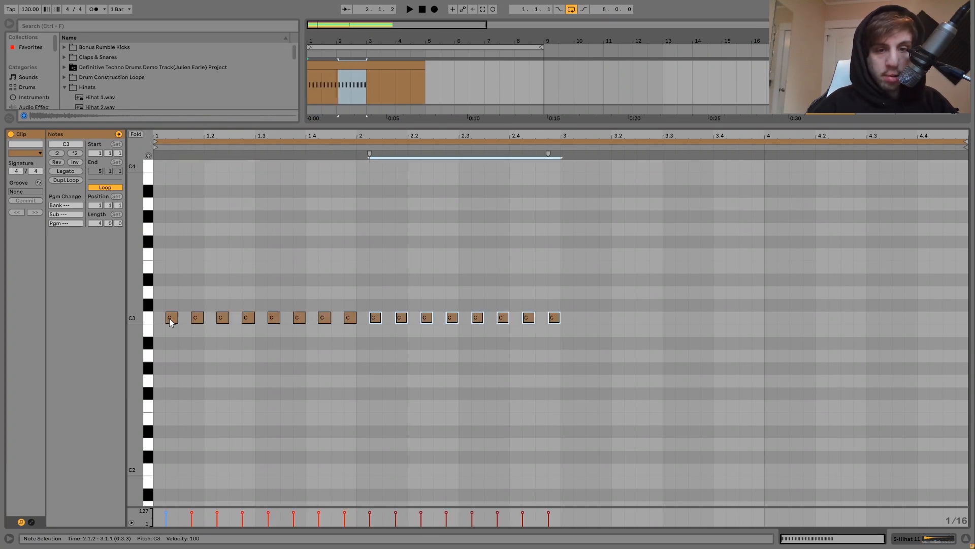
{"action": "key", "text": "ctrl+a"}
{"action": "key", "text": "ctrl+d"}
During playback, extend the Hihat 11 clip to eight bars and set its track volume to -0.6 dB
{"action": "key", "text": "space"}
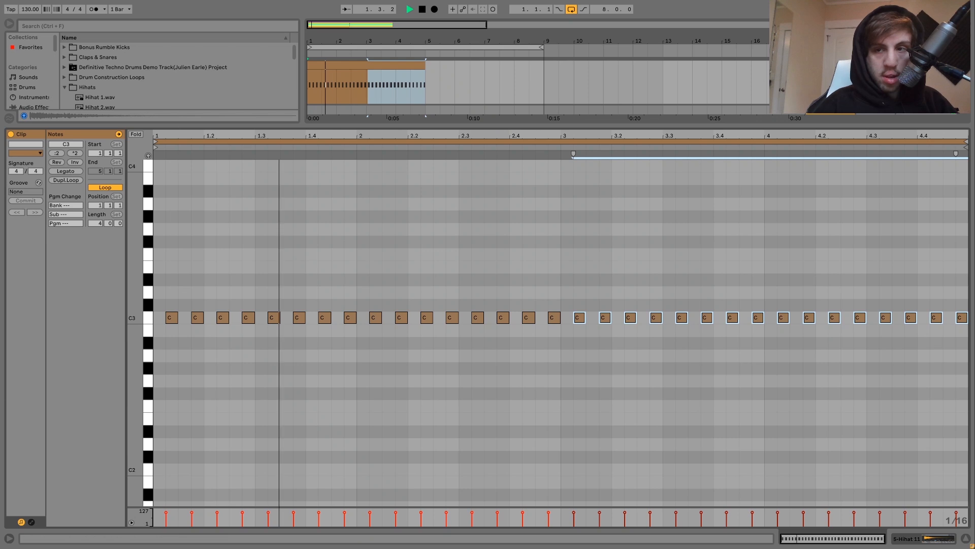
{"action": "key", "text": "shift+Tab"}
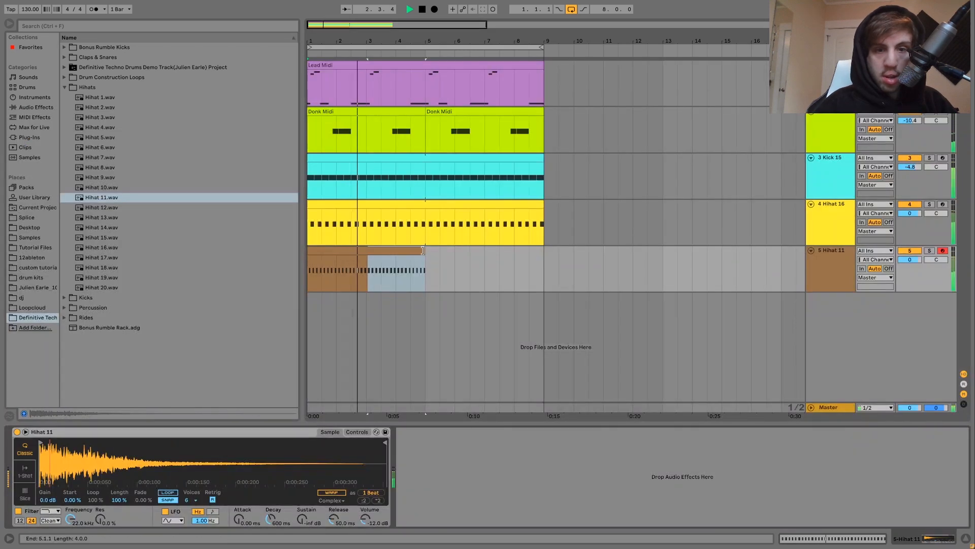
{"action": "left_click_drag", "start_coordinate": [423, 256], "coordinate": [544, 256]}
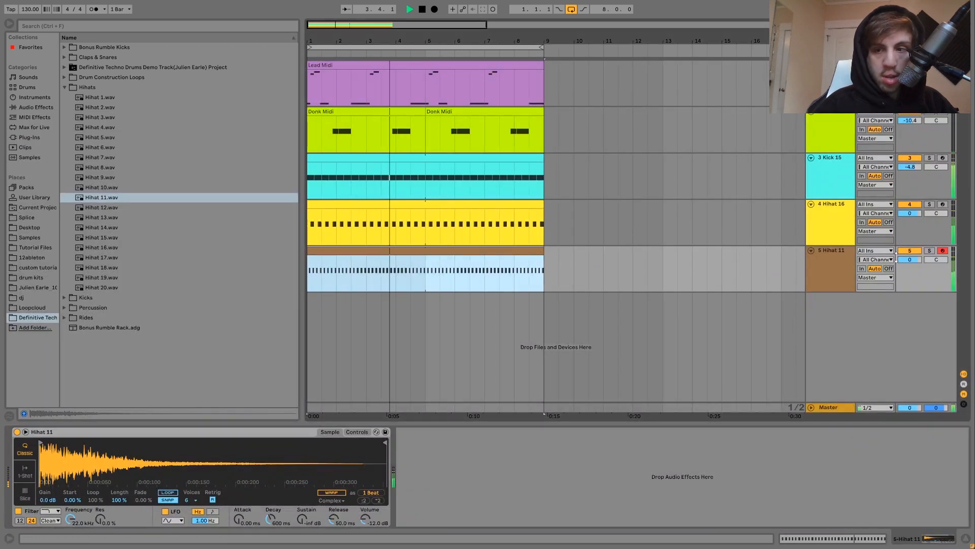
{"action": "left_click_drag", "start_coordinate": [910, 260], "coordinate": [910, 262]}
{"action": "key", "text": "space"}
Preview hi-hats from Hihat 12 onward, replace Hihat 11 with Hihat 17 and play the groove
{"action": "key", "text": "Down"}
{"action": "key", "text": "Down"}
{"action": "key", "text": "Down"}
{"action": "key", "text": "Down"}
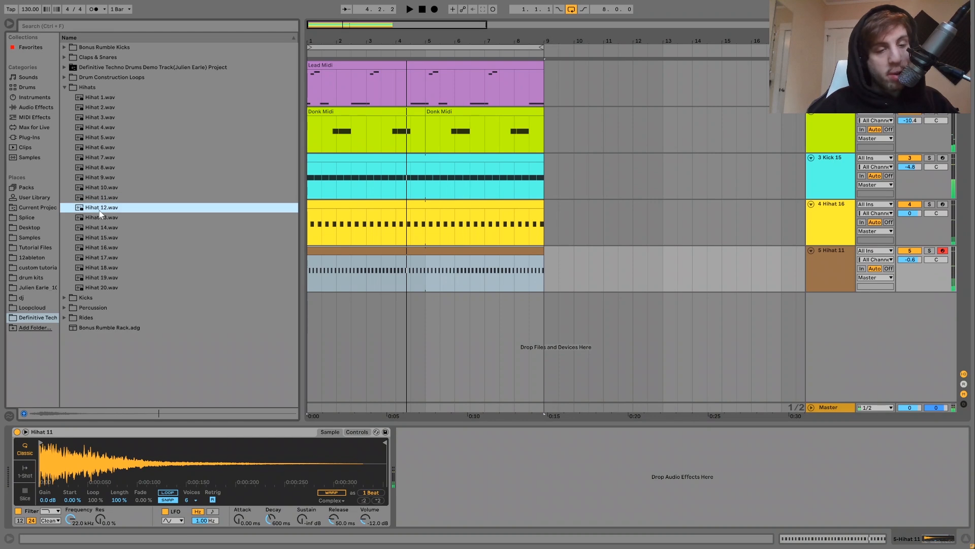
{"action": "key", "text": "Down"}
{"action": "key", "text": "Down"}
{"action": "key", "text": "Down"}
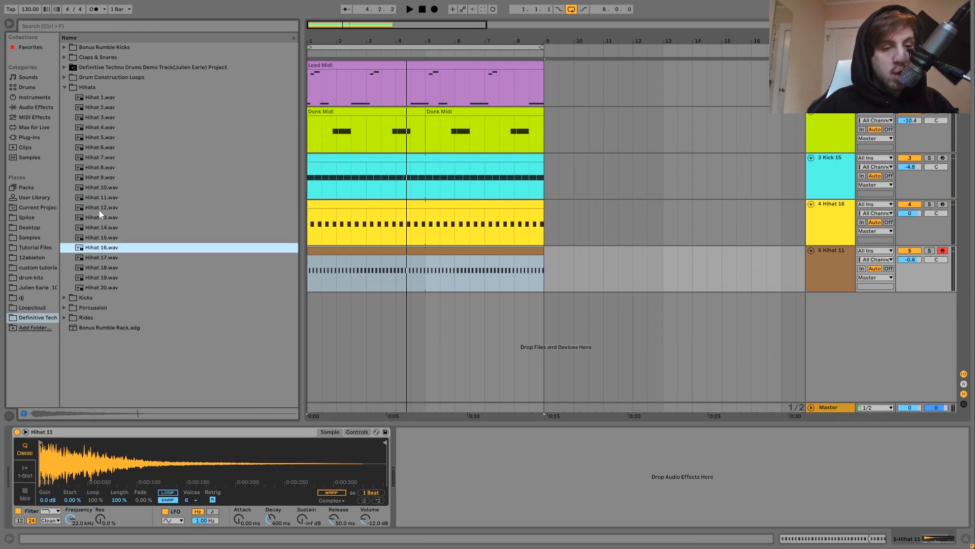
{"action": "key", "text": "Up"}
{"action": "key", "text": "Return"}
{"action": "key", "text": "space"}
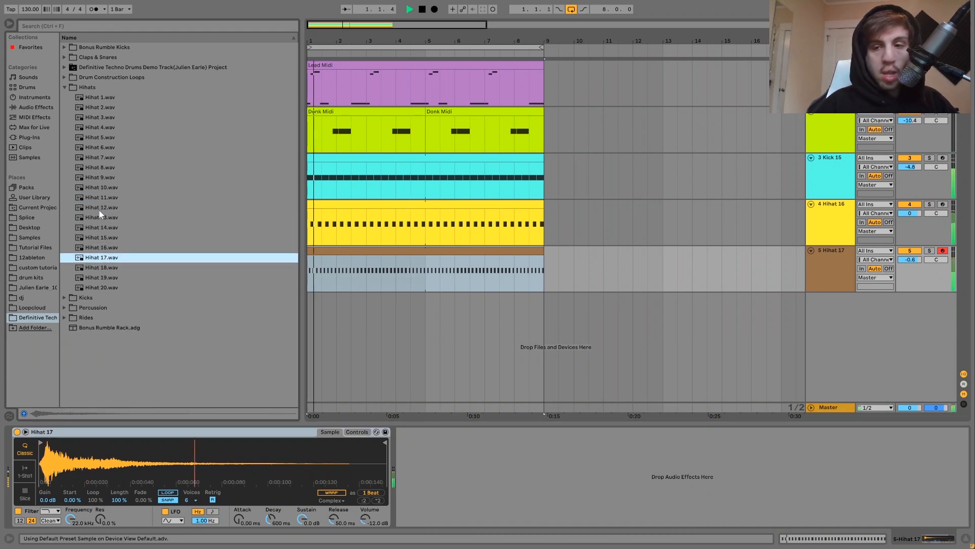
Try Hihat 18 and Hihat 19 on the second hi-hat track, load Hihat 20 instead and play the groove
{"action": "key", "text": "Down"}
{"action": "key", "text": "space"}
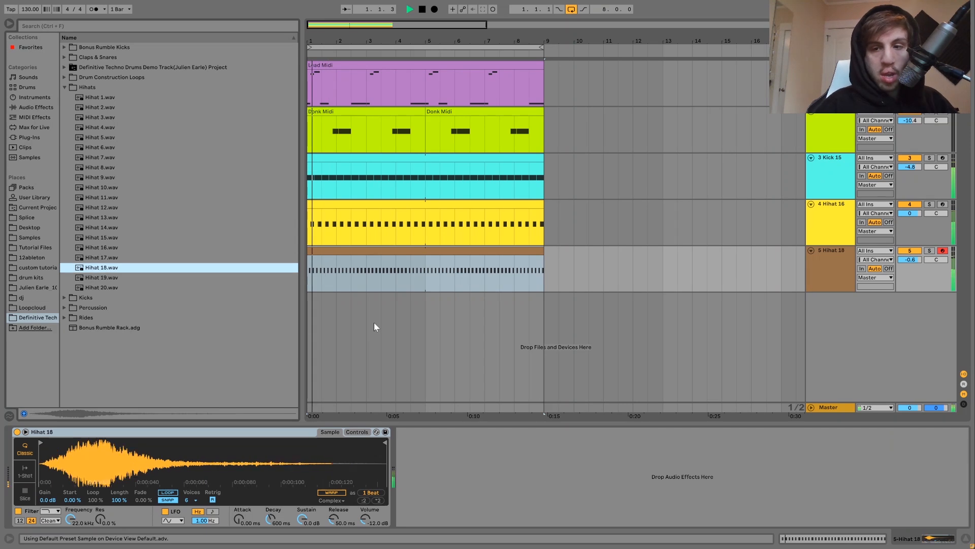
{"action": "key", "text": "Down"}
{"action": "key", "text": "Return"}
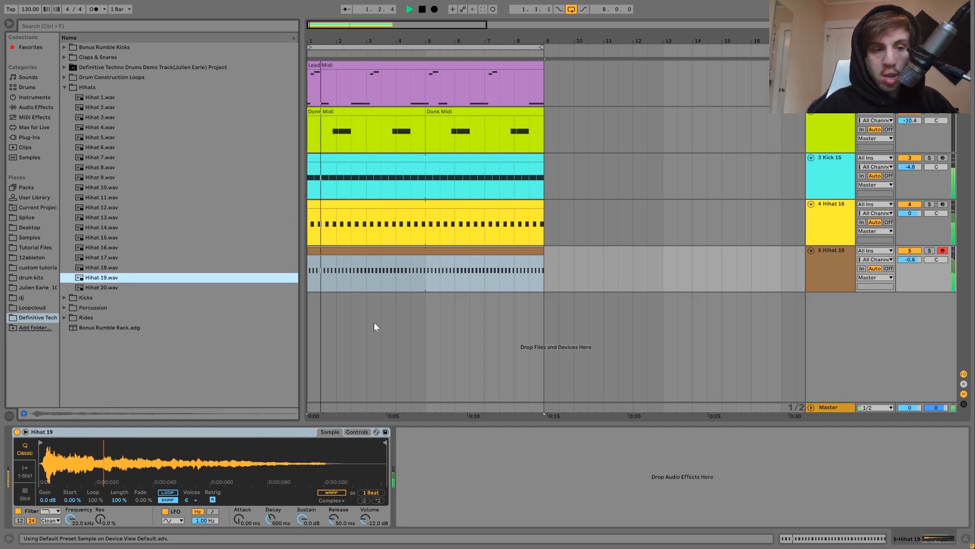
{"action": "key", "text": "space"}
{"action": "key", "text": "Down"}
{"action": "key", "text": "Return"}
{"action": "key", "text": "space"}
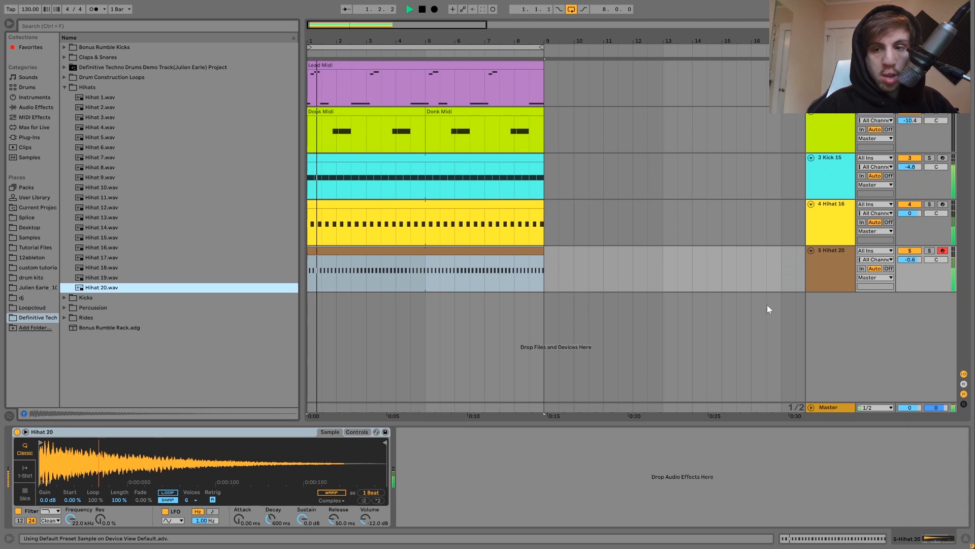
Preview the hi-hat samples from Hihat 9 back to Hihat 1
{"action": "key", "text": "space"}
{"action": "left_click", "coordinate": [94, 178]}
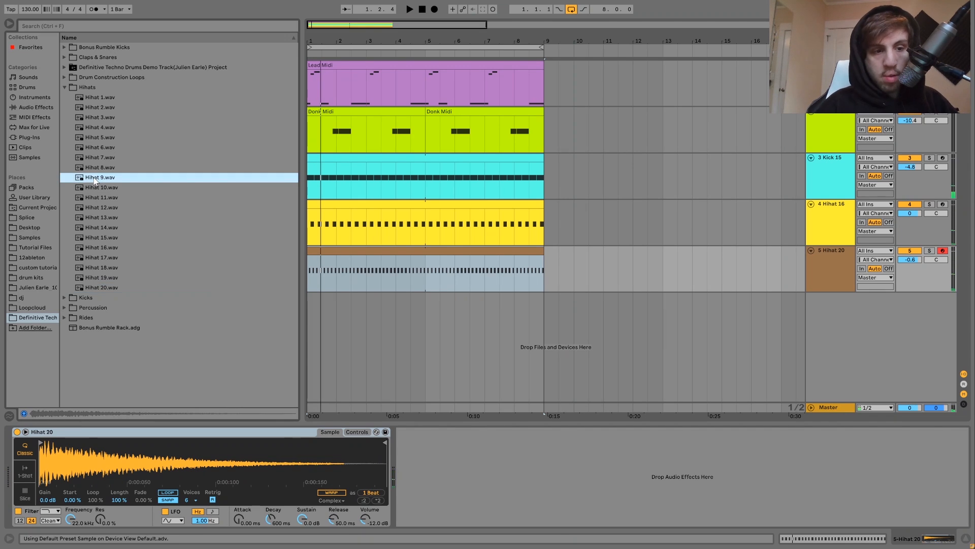
{"action": "key", "text": "Up"}
{"action": "key", "text": "Up"}
{"action": "key", "text": "Up"}
{"action": "key", "text": "Up"}
{"action": "key", "text": "Up"}
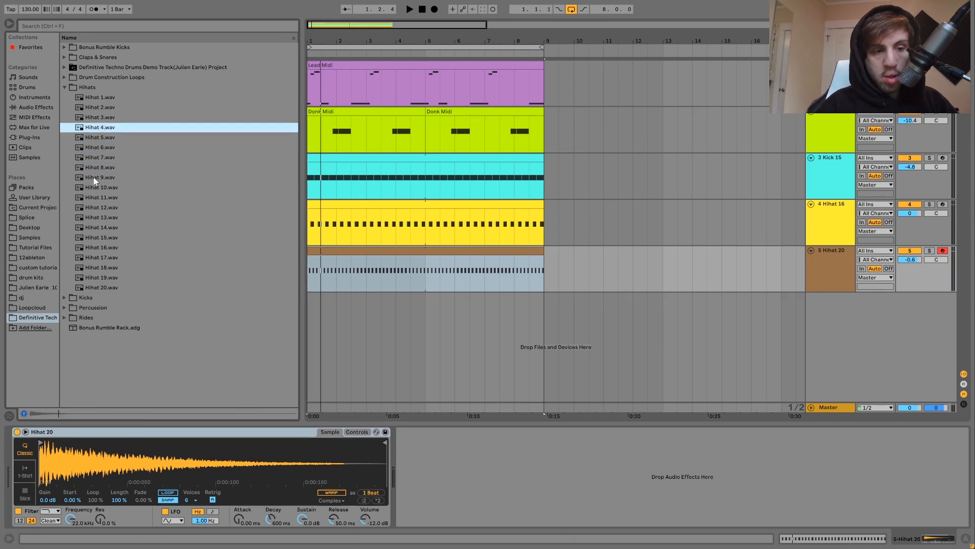
{"action": "key", "text": "Up"}
{"action": "key", "text": "Up"}
{"action": "key", "text": "Up"}
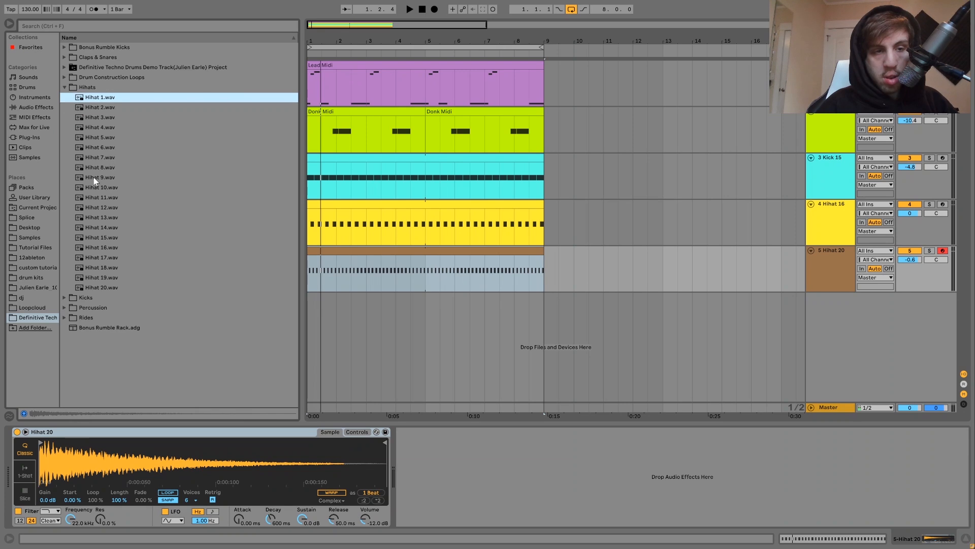
Replace Hihat 20 with Hihat 1 on the second hi-hat track and set its volume to -7.3 dB during playback
{"action": "key", "text": "Return"}
{"action": "key", "text": "space"}
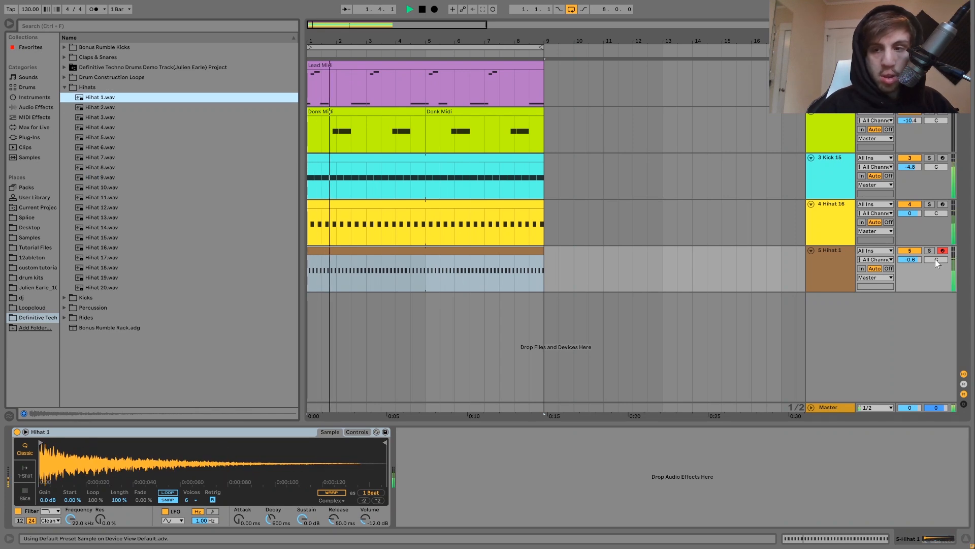
{"action": "left_click_drag", "start_coordinate": [916, 259], "coordinate": [916, 259]}
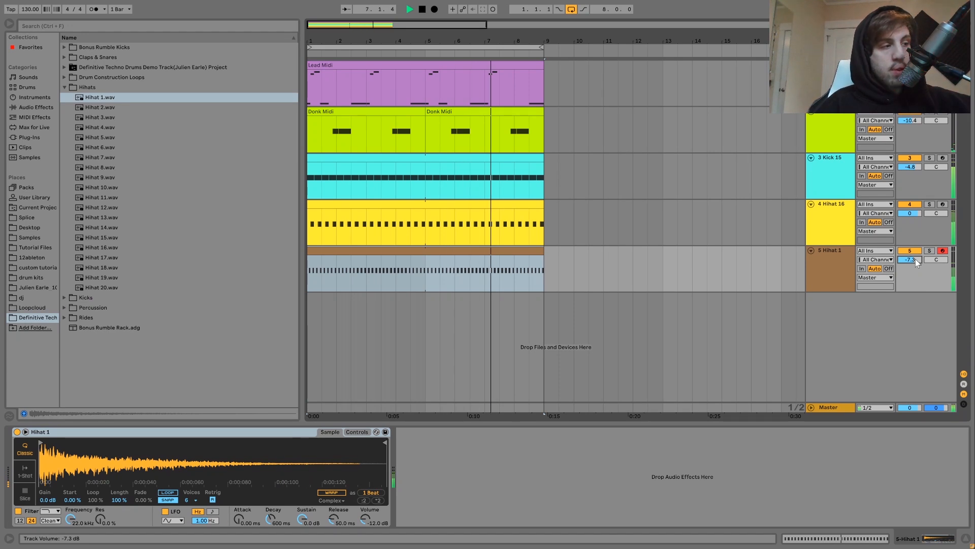
{"action": "key", "text": "space"}
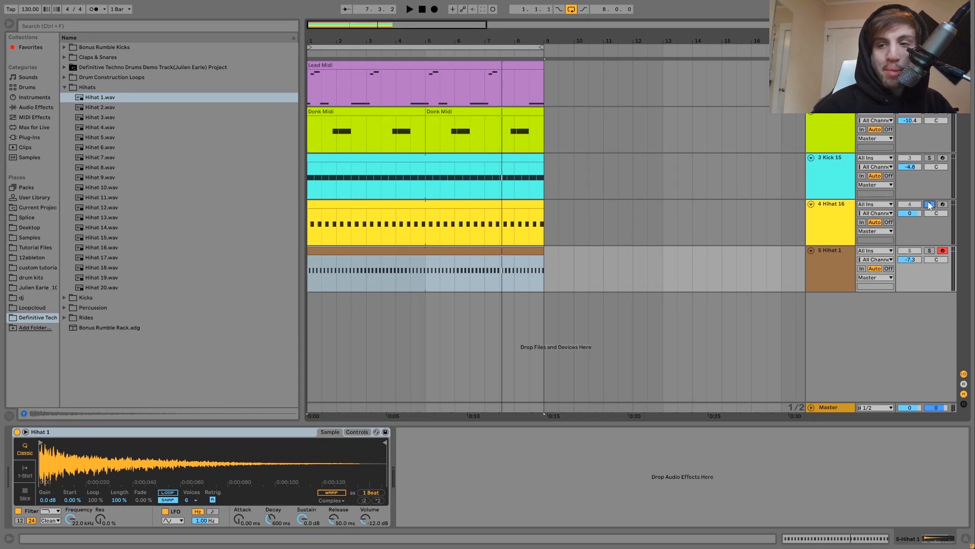
Listen to the Hihat 16 and Hihat 1 tracks soloed, separately and together, and unsolo them to hear the full groove
{"action": "key", "text": "space"}
{"action": "left_click", "coordinate": [929, 252], "text": "ctrl"}
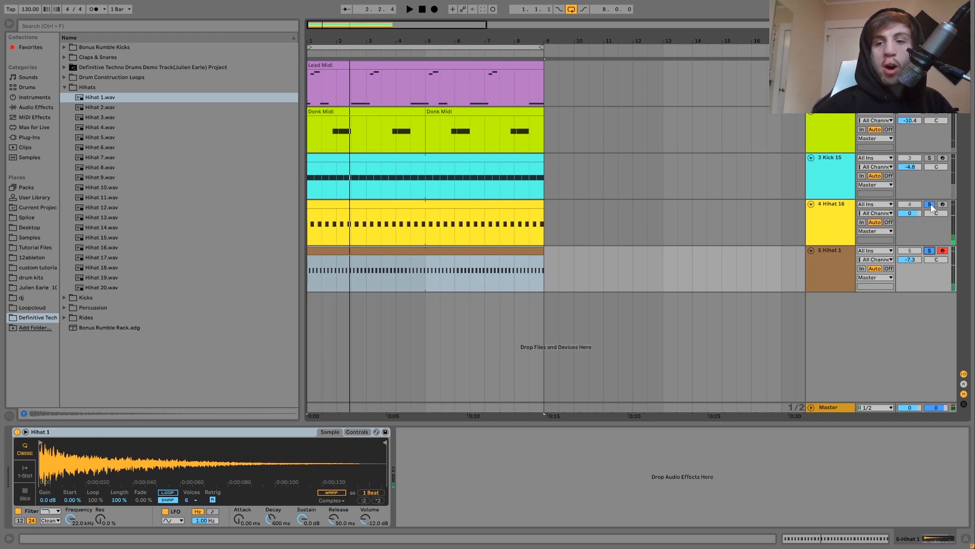
{"action": "left_click", "coordinate": [408, 251]}
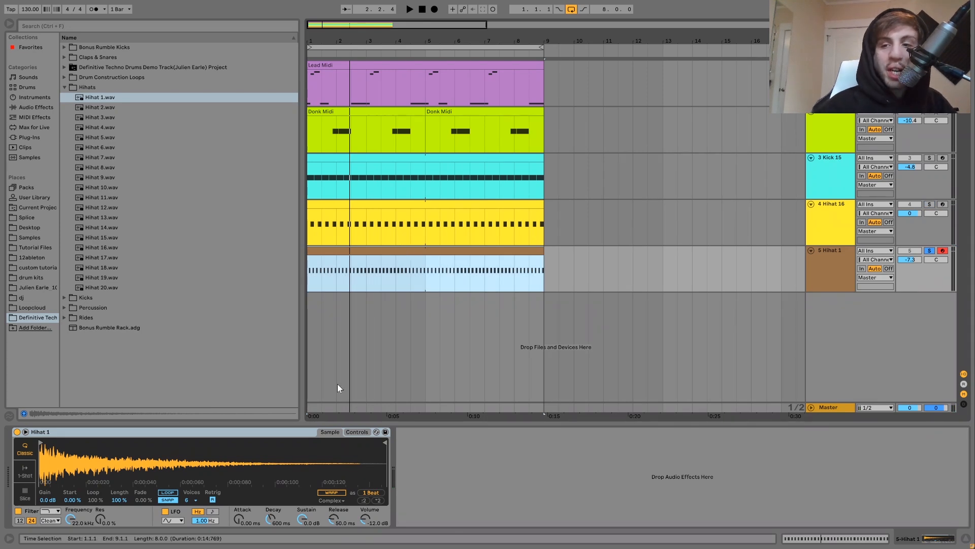
{"action": "key", "text": "space"}
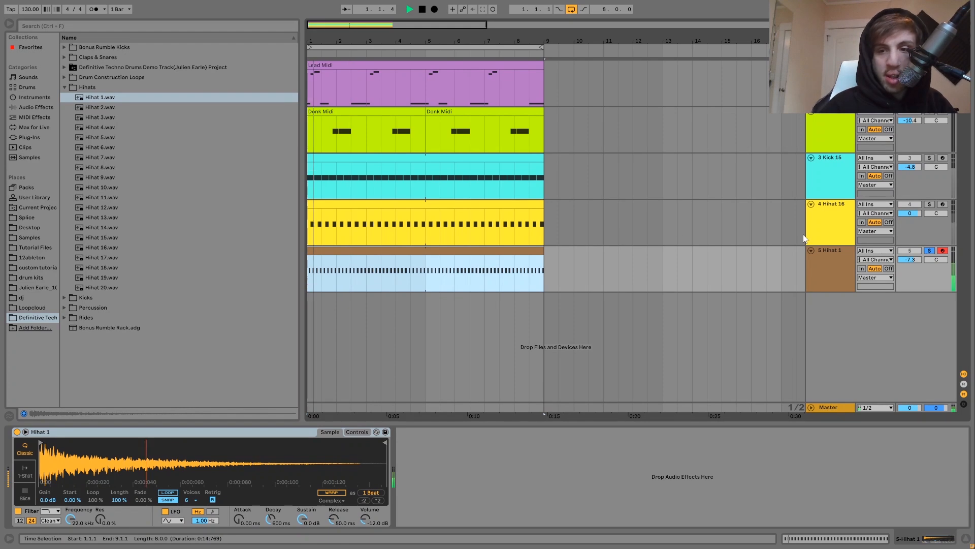
{"action": "key", "text": "space"}
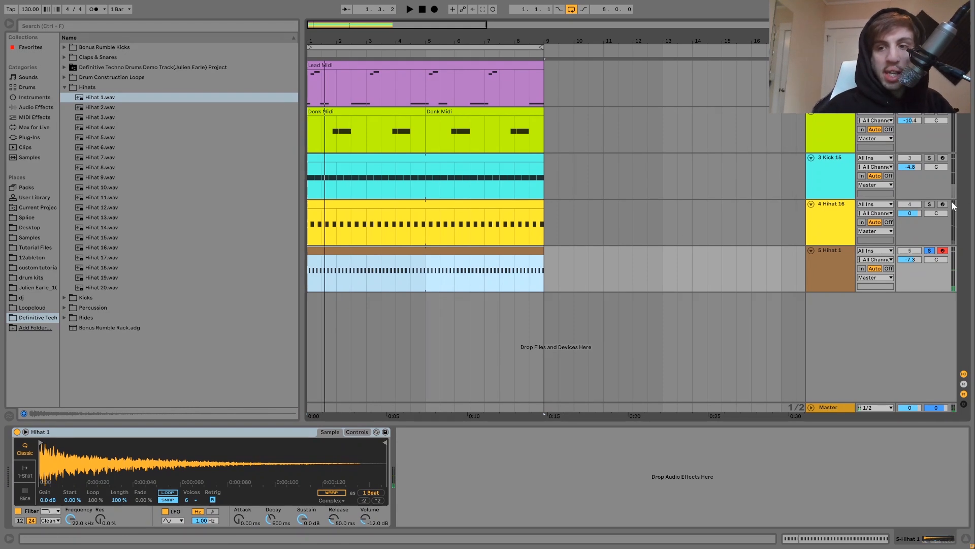
{"action": "left_click", "coordinate": [929, 204]}
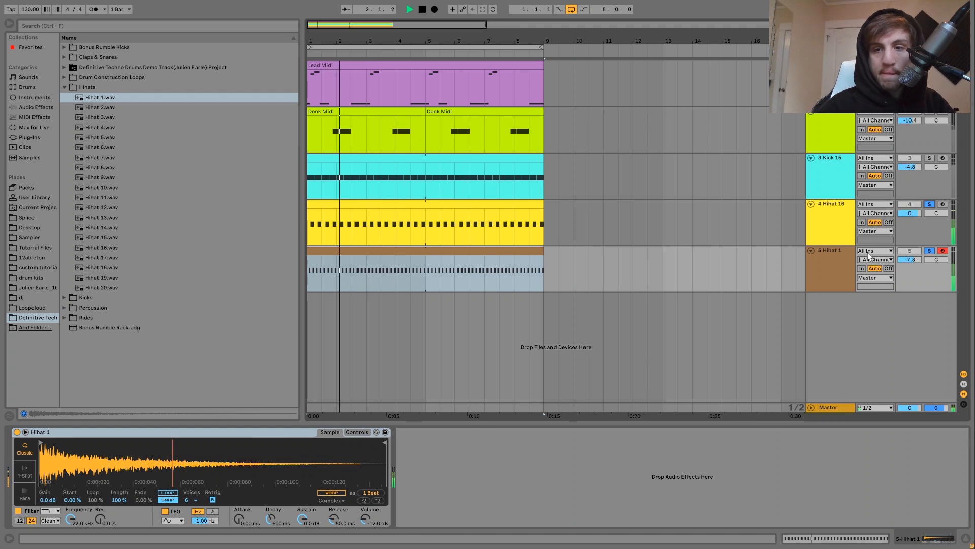
{"action": "left_click", "coordinate": [929, 251]}
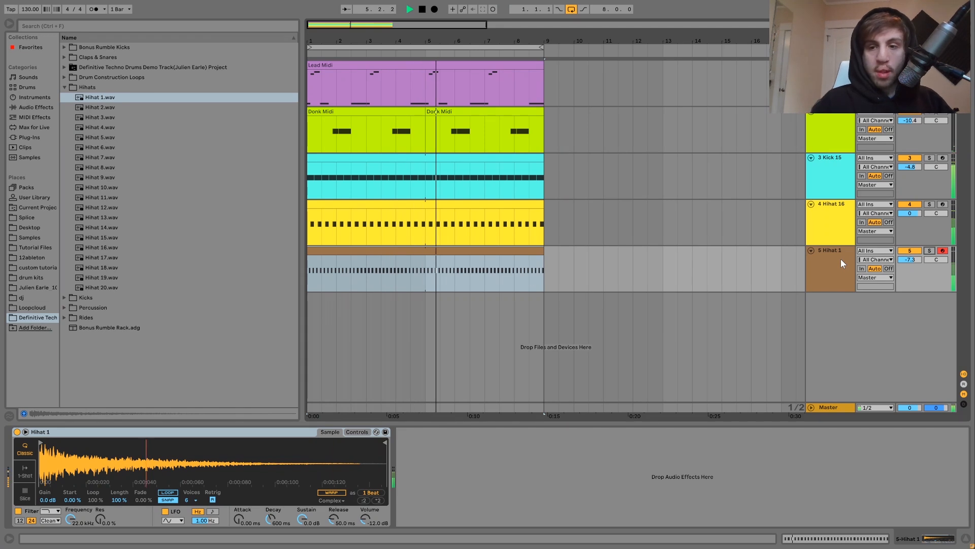
Add a MIDI track below Hihat 1, load Hihat 19 on it and insert an empty clip over the first four bars
{"action": "left_click", "coordinate": [840, 258]}
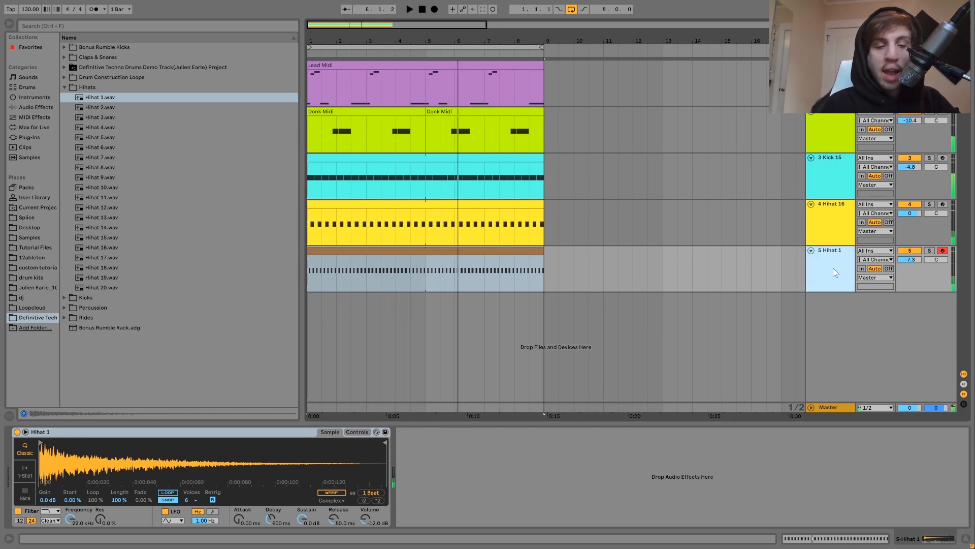
{"action": "key", "text": "ctrl+shift+t"}
{"action": "left_click", "coordinate": [104, 279]}
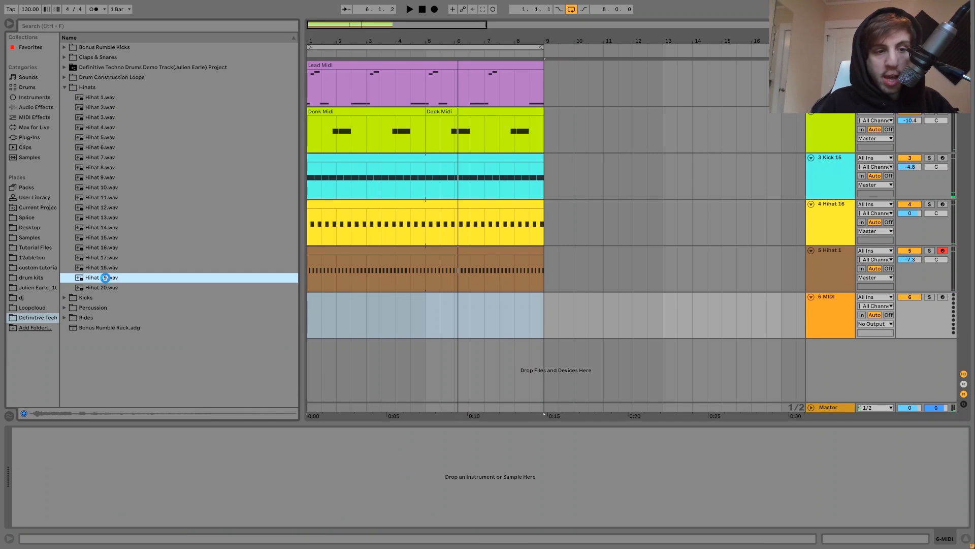
{"action": "left_click", "coordinate": [105, 277]}
{"action": "left_click_drag", "start_coordinate": [425, 327], "coordinate": [312, 322]}
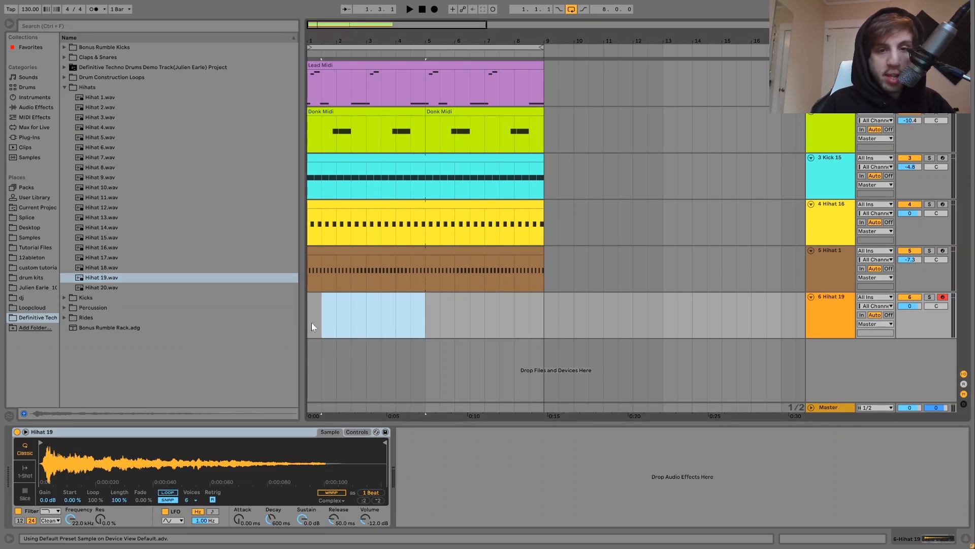
{"action": "key", "text": "ctrl+shift+m"}
Place an eighth-note C3 at 1.1.1 in the Hihat 19 clip and repeat it back to back through all four bars
{"action": "double_click", "coordinate": [161, 361]}
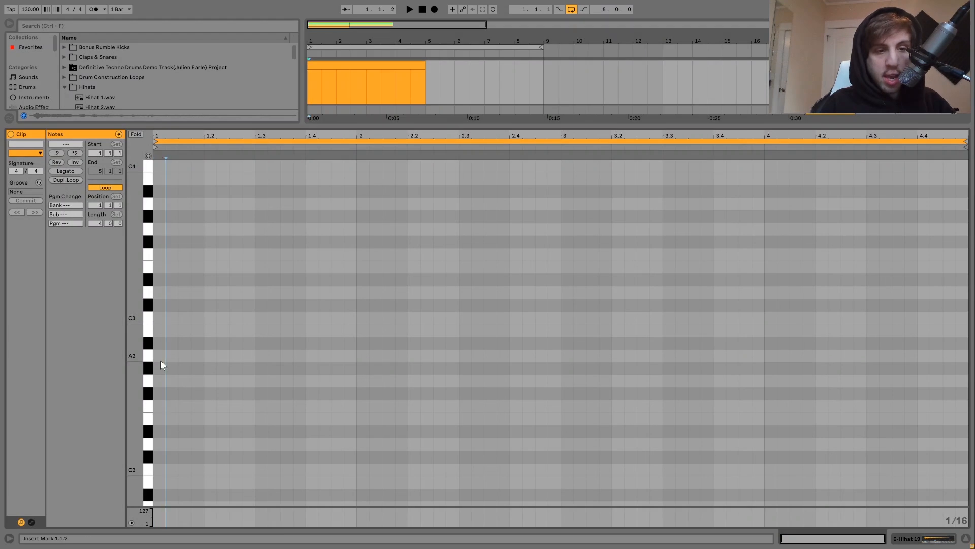
{"action": "key", "text": "Up"}
{"action": "key", "text": "Up"}
{"action": "key", "text": "Up"}
{"action": "key", "text": "shift+Right"}
{"action": "key", "text": "ctrl+d"}
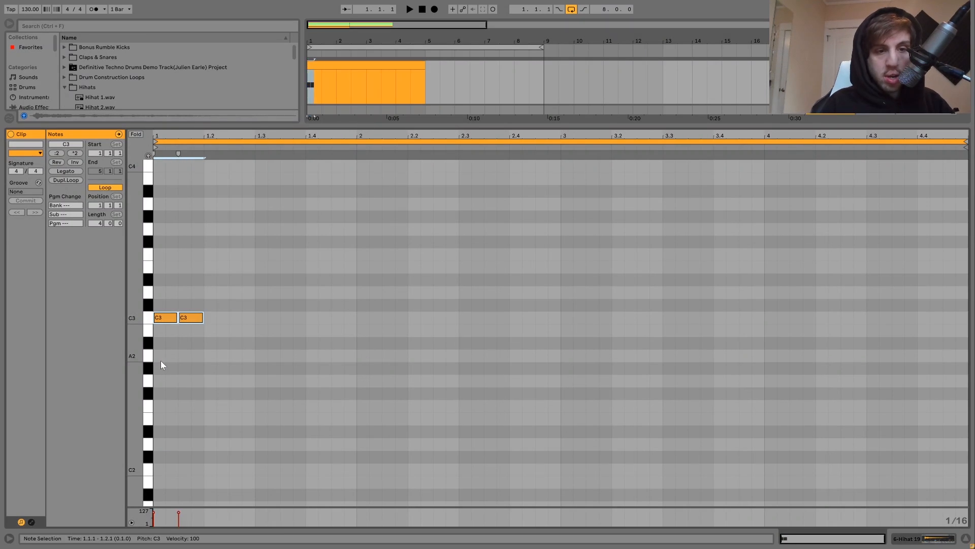
{"action": "key", "text": "ctrl+d"}
{"action": "key", "text": "ctrl+d"}
{"action": "key", "text": "ctrl+d"}
{"action": "key", "text": "space"}
{"action": "key", "text": "ctrl+d"}
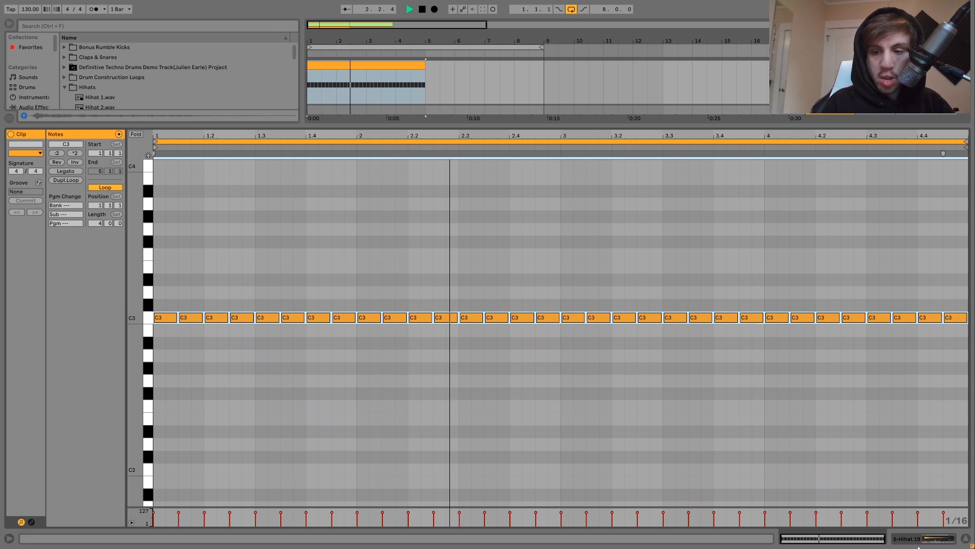
Extend the Hihat 19 clip to eight bars
{"action": "key", "text": "shift+Tab"}
{"action": "key", "text": "space"}
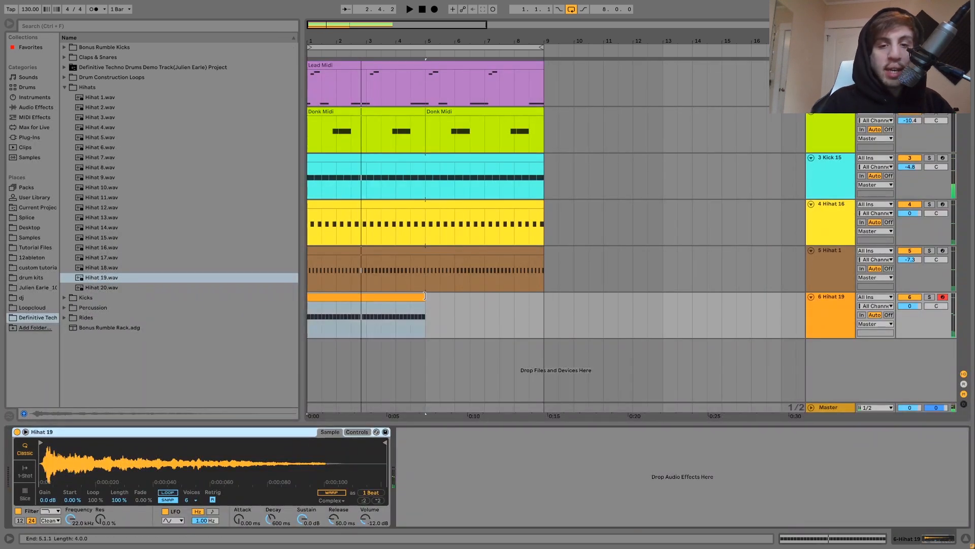
{"action": "left_click_drag", "start_coordinate": [428, 315], "coordinate": [542, 315]}
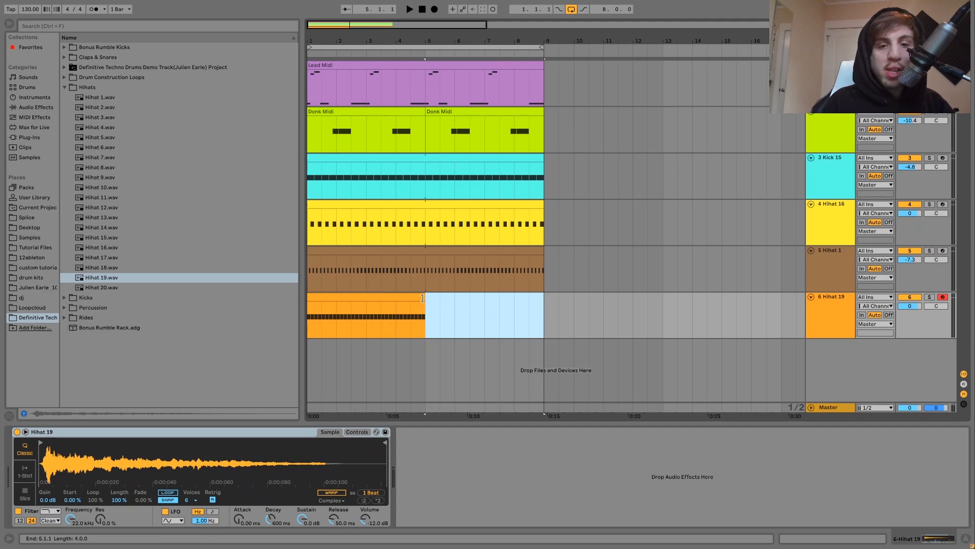
{"action": "left_click_drag", "start_coordinate": [422, 298], "coordinate": [540, 297]}
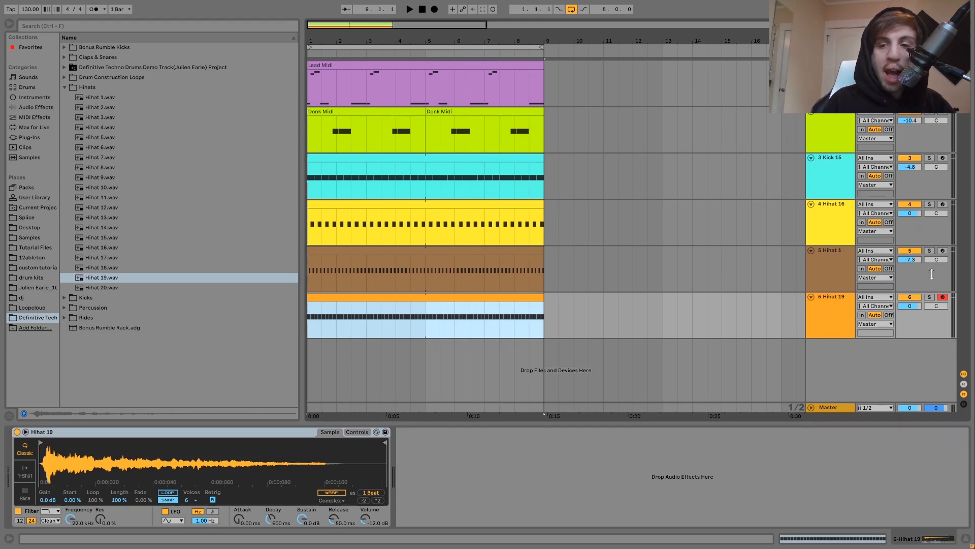
Listen to the Hihat 1 and Hihat 19 tracks soloed together, and unsolo them to hear the full groove
{"action": "left_click", "coordinate": [930, 297]}
{"action": "left_click", "coordinate": [929, 251]}
{"action": "key", "text": "space"}
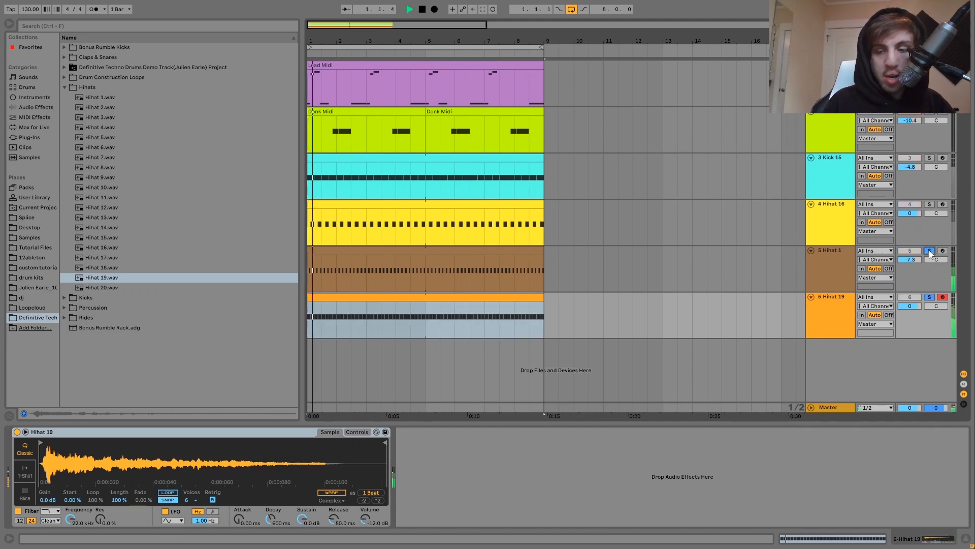
{"action": "left_click", "coordinate": [930, 251]}
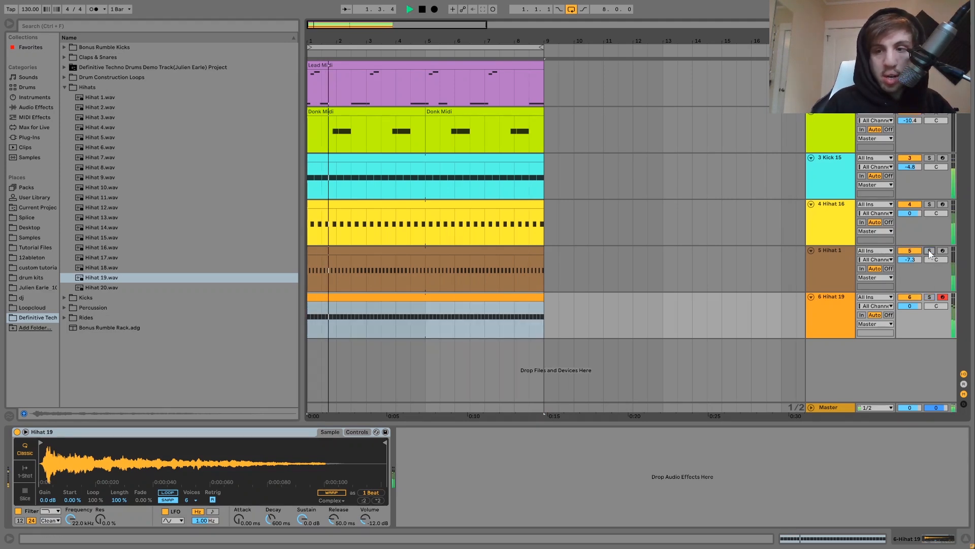
{"action": "left_click", "coordinate": [839, 258]}
{"action": "left_click", "coordinate": [833, 309]}
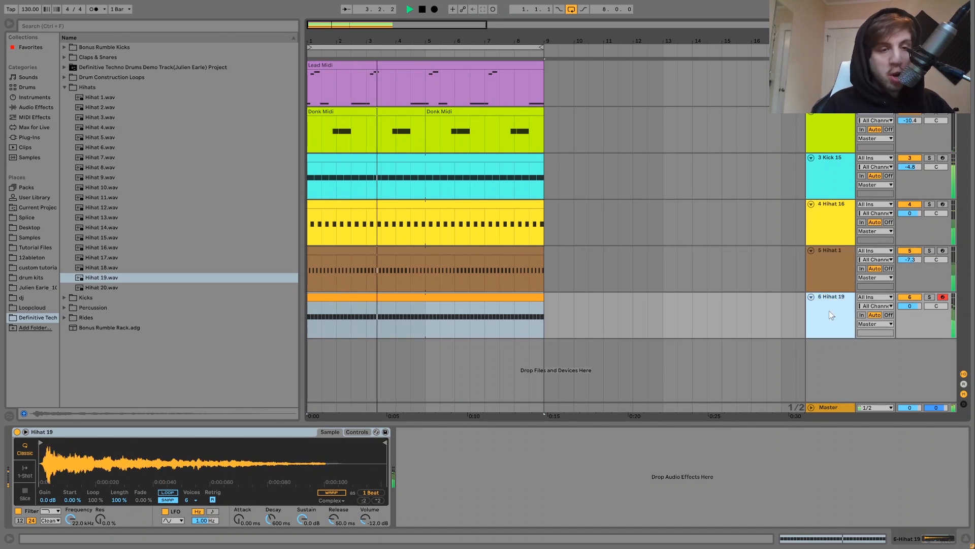
Fold the Hihat 1 and Hihat 19 tracks and group all three hi-hat tracks
{"action": "left_click", "coordinate": [811, 297]}
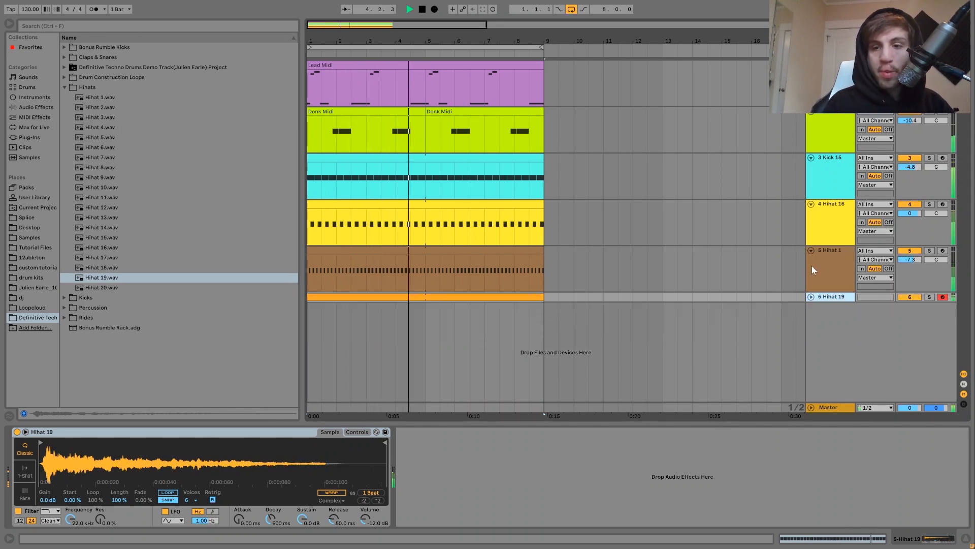
{"action": "left_click", "coordinate": [812, 250]}
{"action": "left_click", "coordinate": [816, 195]}
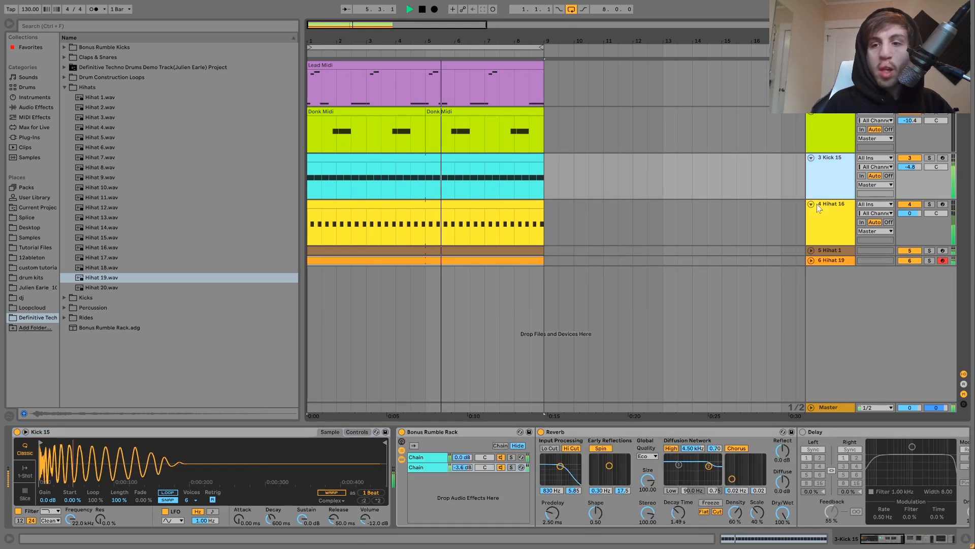
{"action": "left_click", "coordinate": [817, 205]}
{"action": "left_click", "coordinate": [826, 260], "text": "shift"}
{"action": "key", "text": "ctrl+g"}
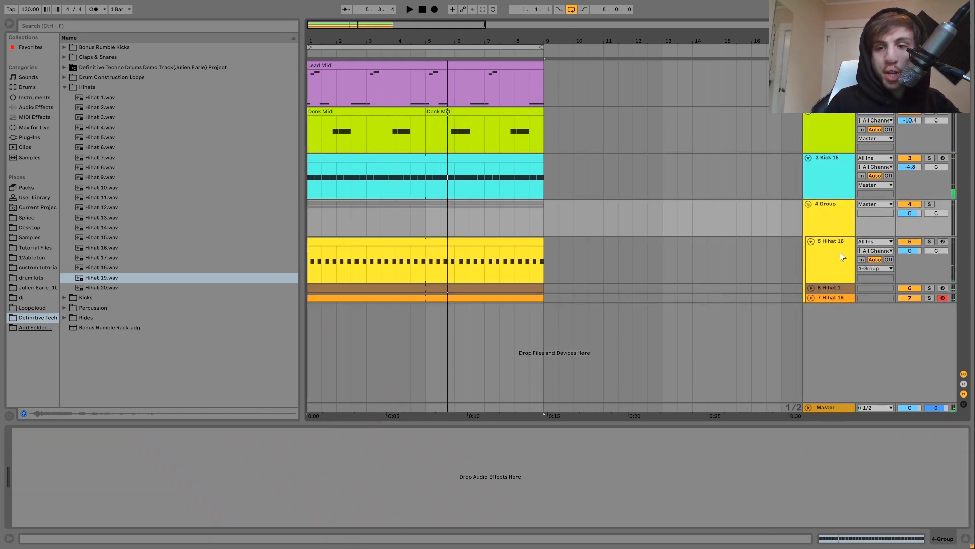
Solo the hi-hat group, add a Drum Buss to it and start playback
{"action": "left_click", "coordinate": [42, 111]}
{"action": "scroll", "coordinate": [138, 328], "scroll_direction": "down", "scroll_amount": 2}
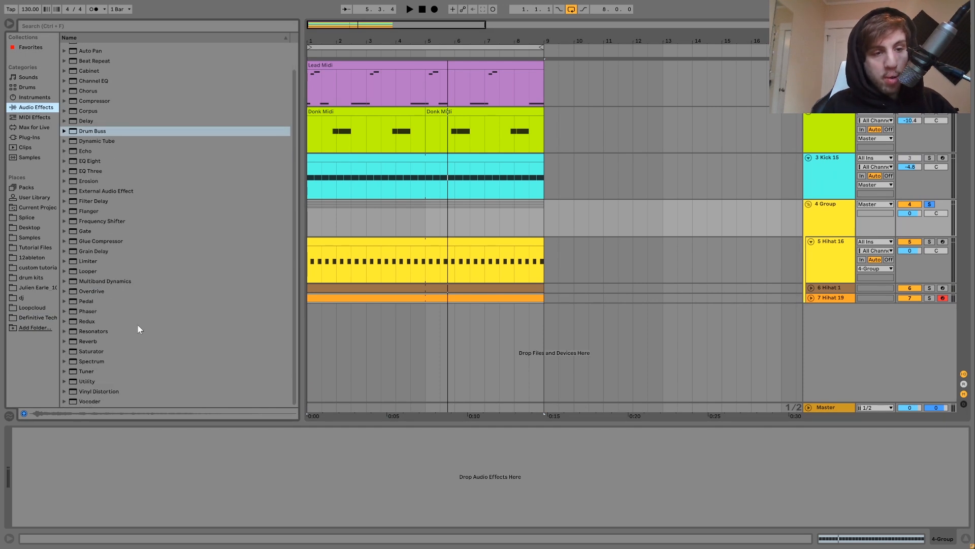
{"action": "double_click", "coordinate": [89, 132]}
{"action": "key", "text": "space"}
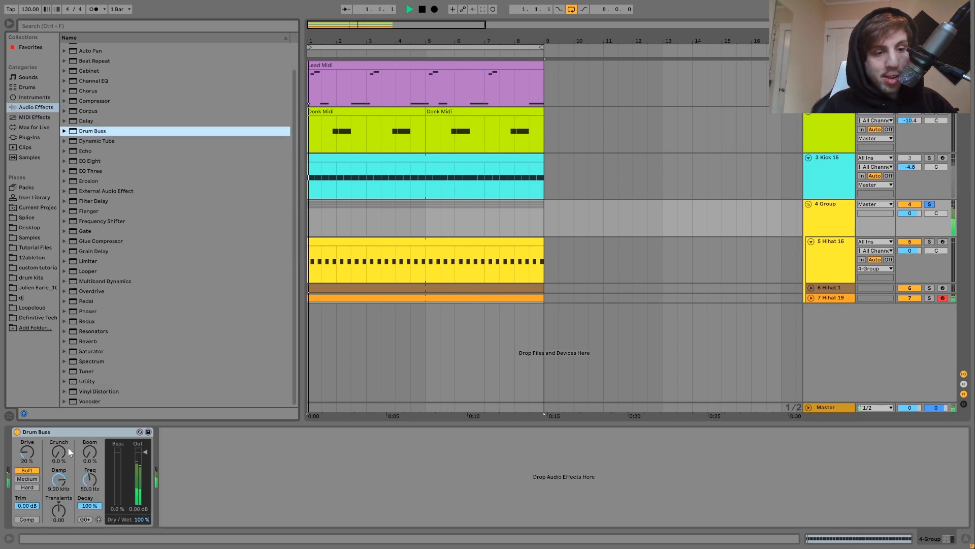
Set the Drum Buss to 12% Crunch, 20.0 kHz Damp, Medium drive type and 0.10 Transients
{"action": "left_click_drag", "start_coordinate": [60, 451], "coordinate": [60, 440]}
{"action": "left_click_drag", "start_coordinate": [59, 479], "coordinate": [59, 457]}
{"action": "key", "text": "space"}
{"action": "key", "text": "space"}
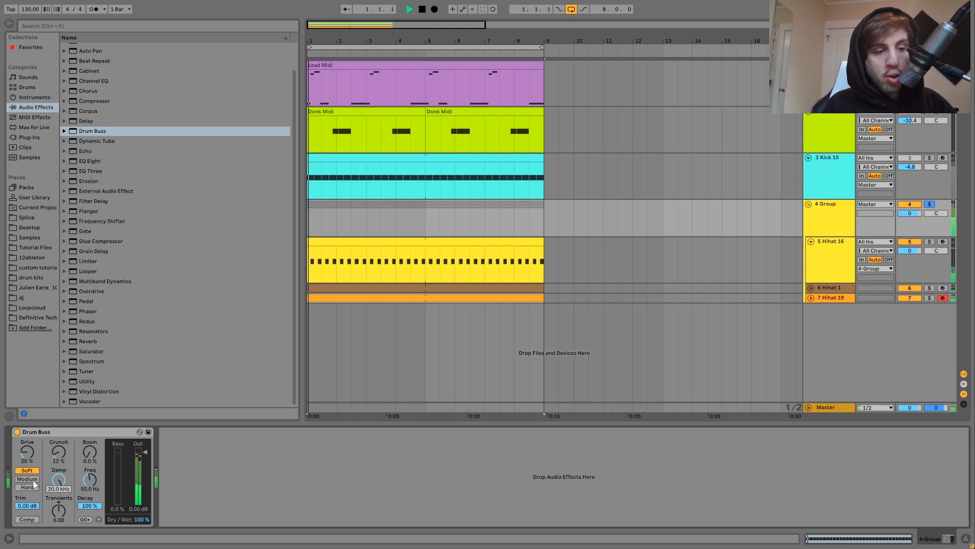
{"action": "left_click", "coordinate": [32, 479]}
{"action": "key", "text": "space"}
{"action": "key", "text": "space"}
{"action": "left_click_drag", "start_coordinate": [57, 511], "coordinate": [57, 506]}
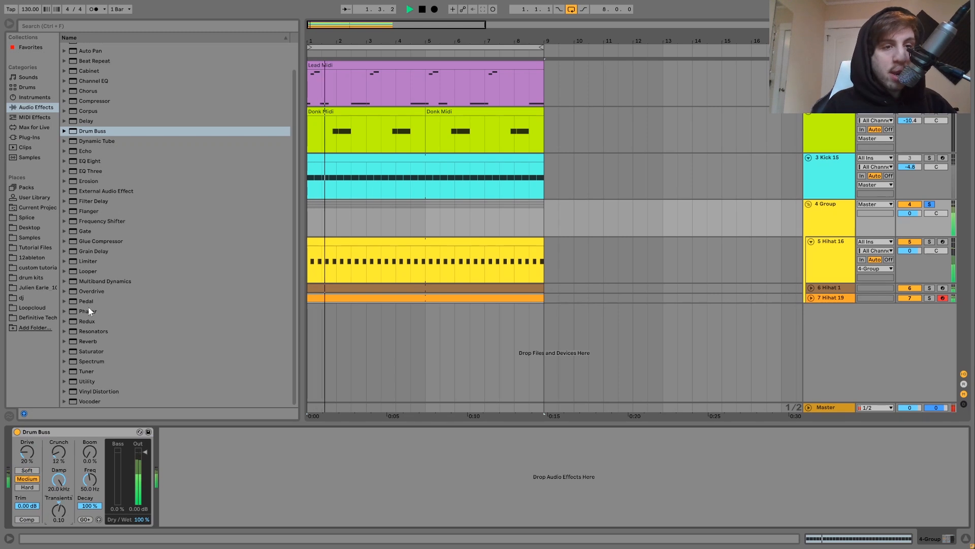
Add an Auto Filter after the Drum Buss and set it to high-pass at about 243 Hz
{"action": "scroll", "coordinate": [113, 233], "scroll_direction": "up", "scroll_amount": 2}
{"action": "left_click", "coordinate": [95, 66]}
{"action": "left_click_drag", "start_coordinate": [94, 67], "coordinate": [165, 439]}
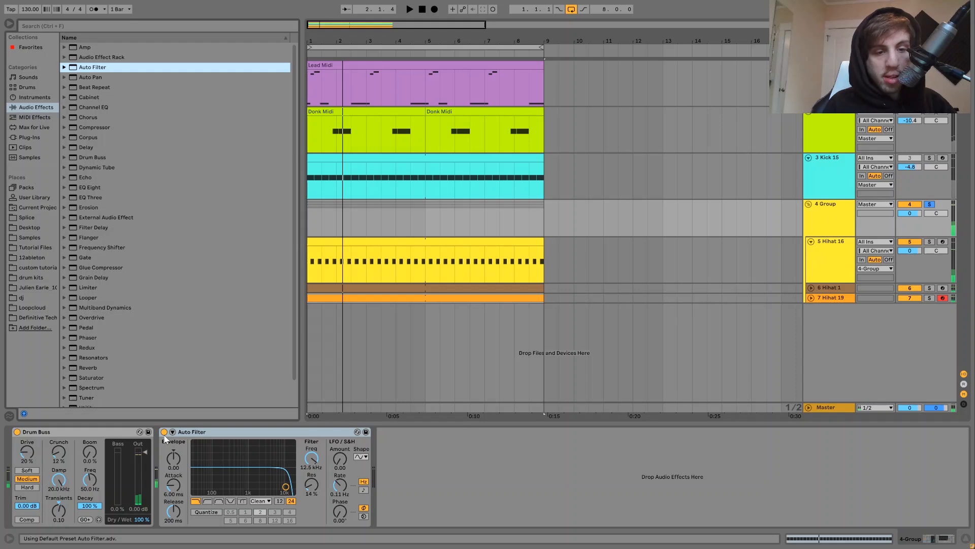
{"action": "left_click", "coordinate": [207, 501]}
{"action": "left_click_drag", "start_coordinate": [229, 486], "coordinate": [227, 486]}
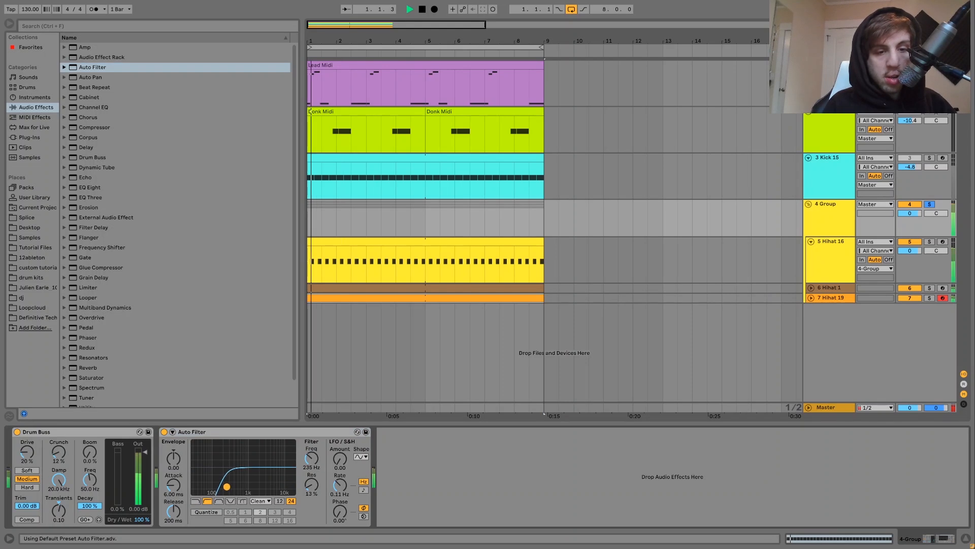
Unsolo the hi-hat group and set its volume to -8.0 dB during playback
{"action": "left_click", "coordinate": [913, 212]}
{"action": "key", "text": "space"}
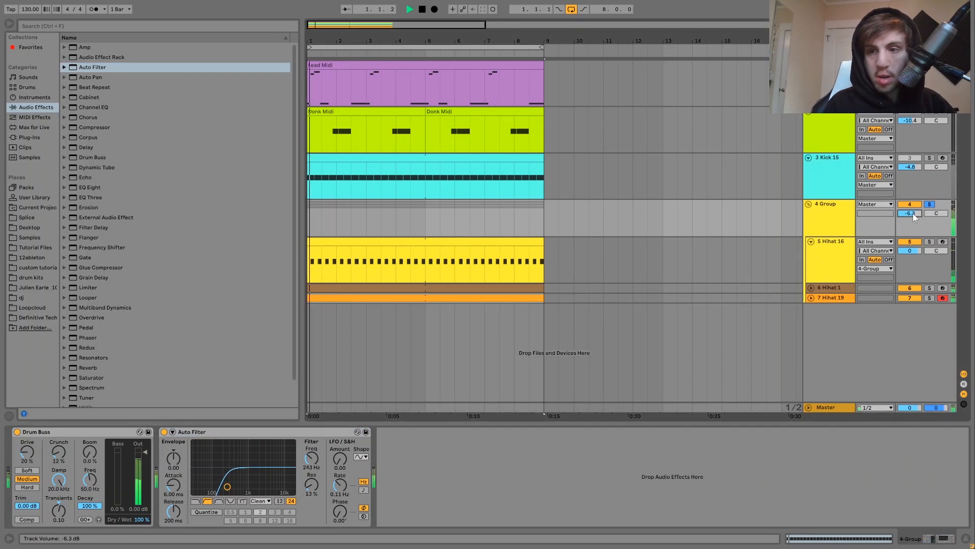
{"action": "left_click", "coordinate": [929, 204]}
{"action": "mouse_move", "coordinate": [911, 213]}
{"action": "left_mouse_down"}
{"action": "mouse_move", "coordinate": [917, 223]}
{"action": "mouse_move", "coordinate": [917, 206]}
{"action": "left_mouse_up"}
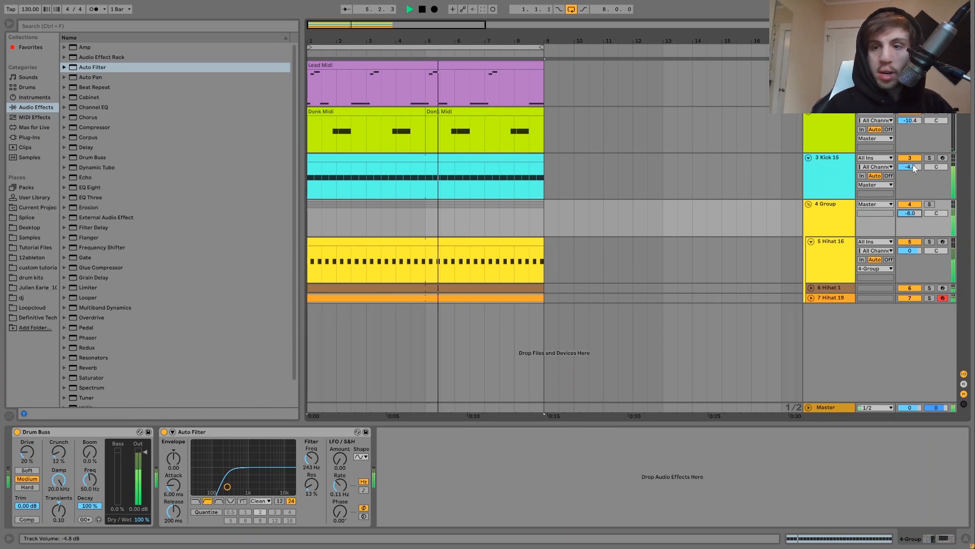
Set the drive type of the lead track's Drum Buss to Hard
{"action": "left_click", "coordinate": [912, 75]}
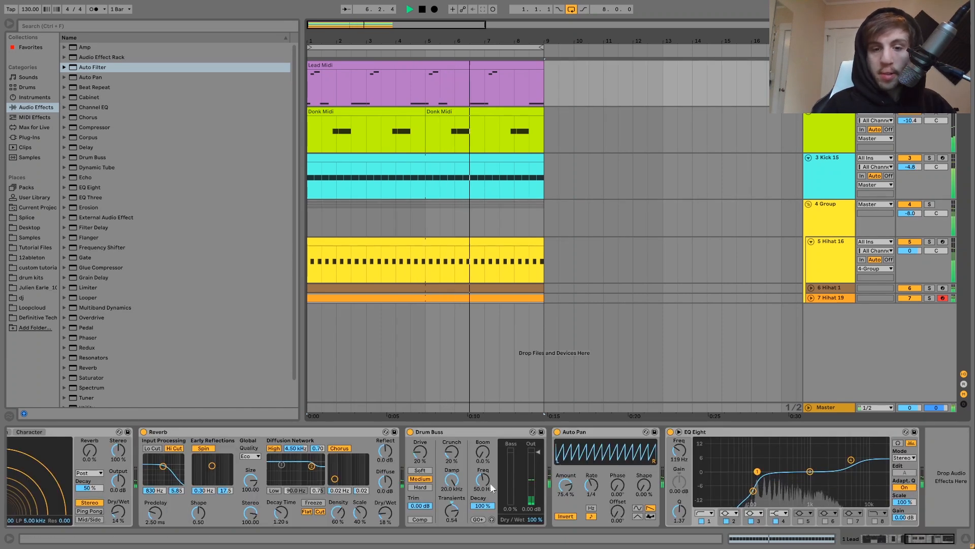
{"action": "left_click", "coordinate": [424, 486]}
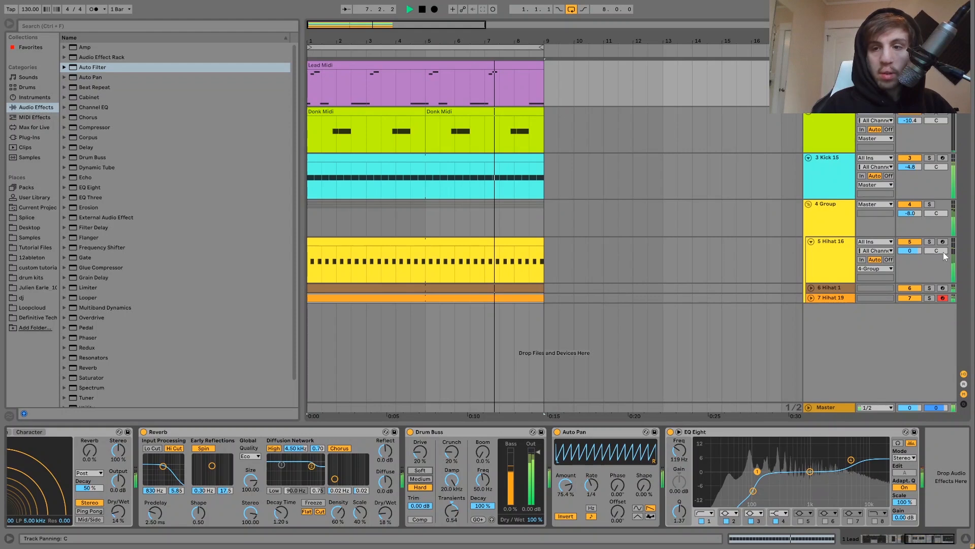
Solo the hi-hat group, stop playback and insert a Reverb before its Drum Buss
{"action": "left_click", "coordinate": [842, 222]}
{"action": "left_click", "coordinate": [930, 204]}
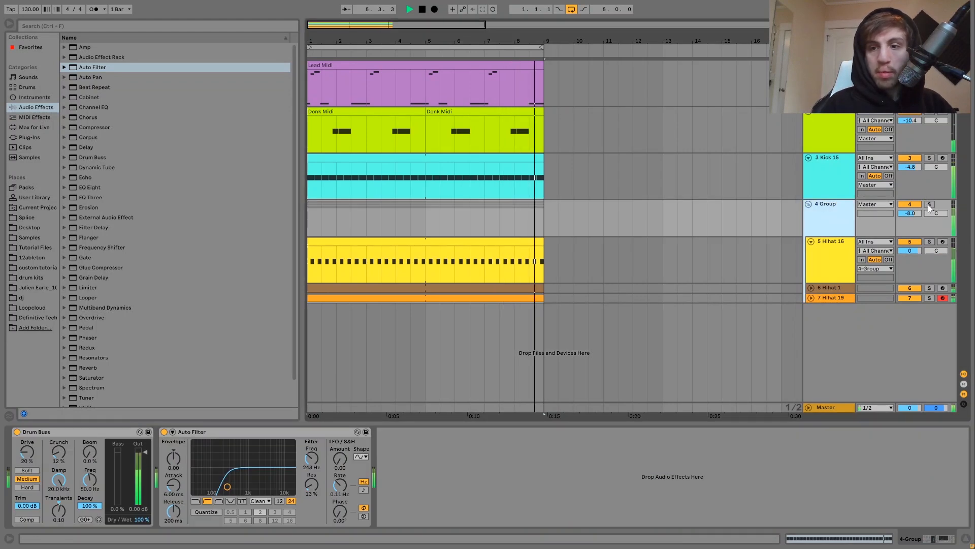
{"action": "key", "text": "space"}
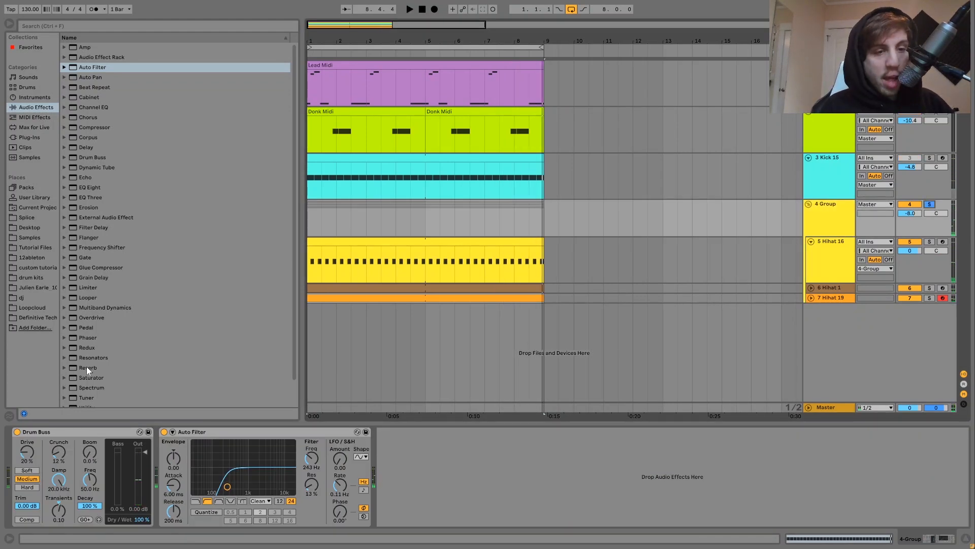
{"action": "left_click_drag", "start_coordinate": [86, 367], "coordinate": [24, 496]}
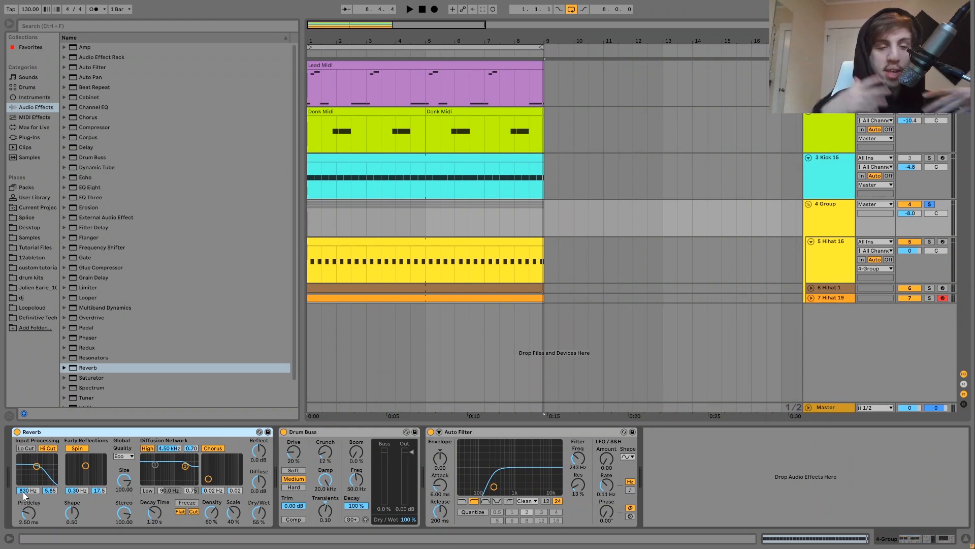
Set the hi-hat group's Reverb Dry/Wet to 7.0% while auditioning the soloed group
{"action": "left_click", "coordinate": [263, 510]}
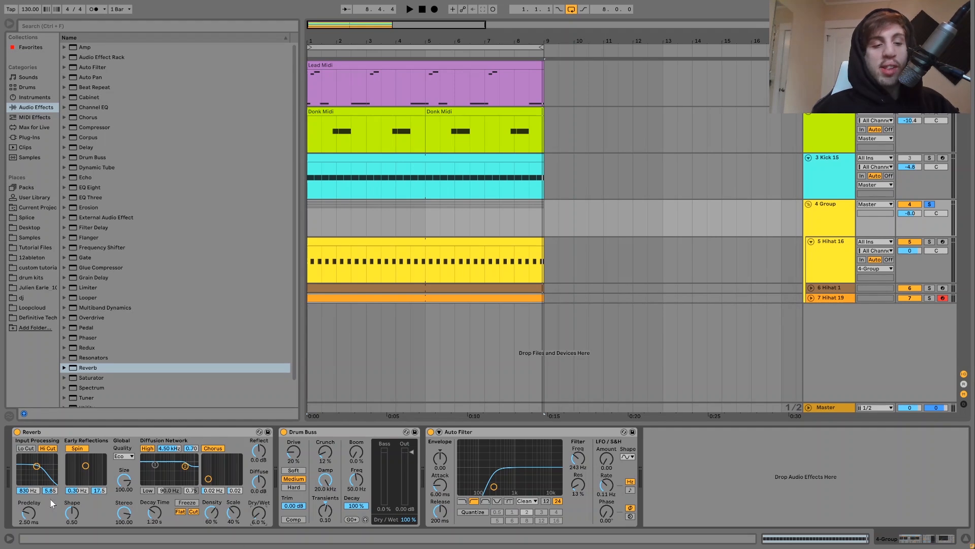
{"action": "key", "text": "space"}
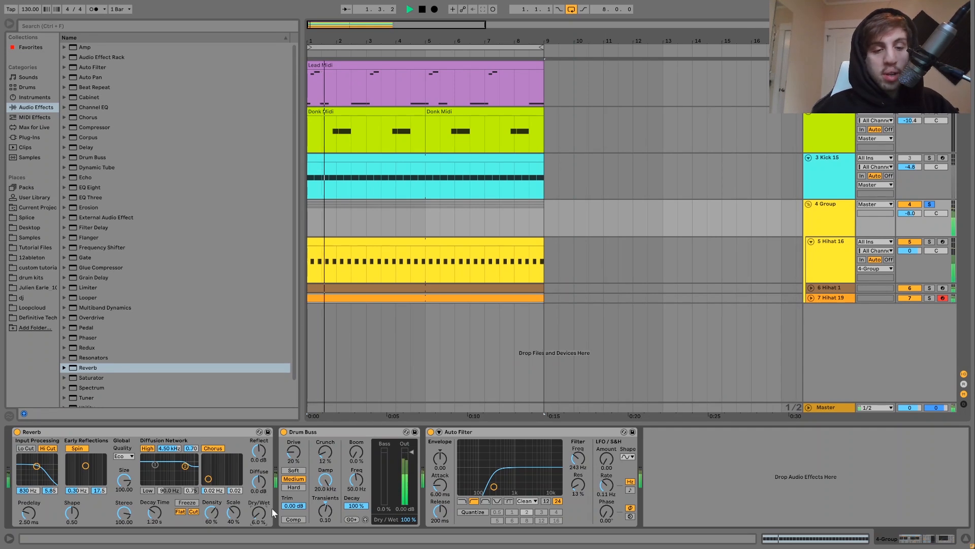
{"action": "key", "text": "space"}
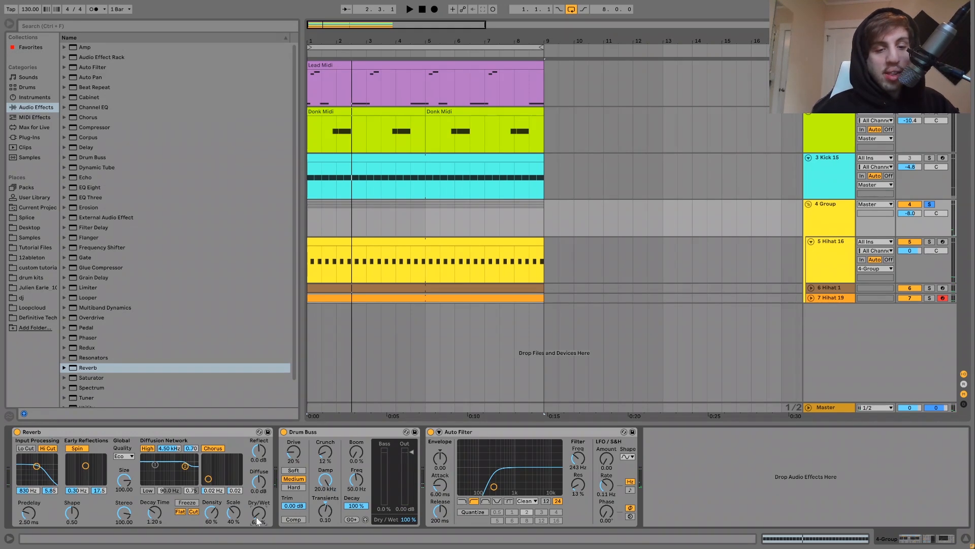
{"action": "key", "text": "space"}
{"action": "left_click_drag", "start_coordinate": [257, 517], "coordinate": [257, 515]}
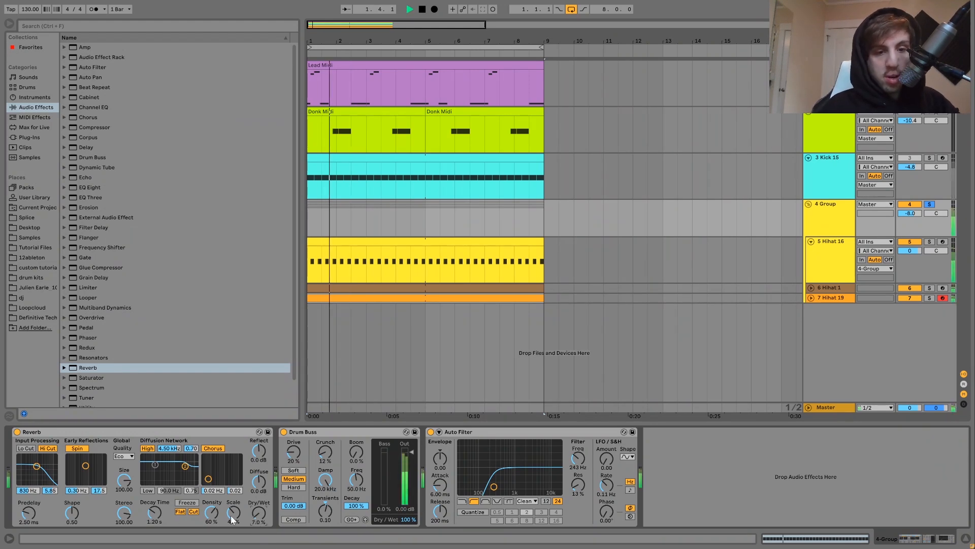
Compare the hi-hat group with its Reverb bypassed and re-enabled during playback
{"action": "key", "text": "space"}
{"action": "left_click", "coordinate": [17, 432]}
{"action": "key", "text": "space"}
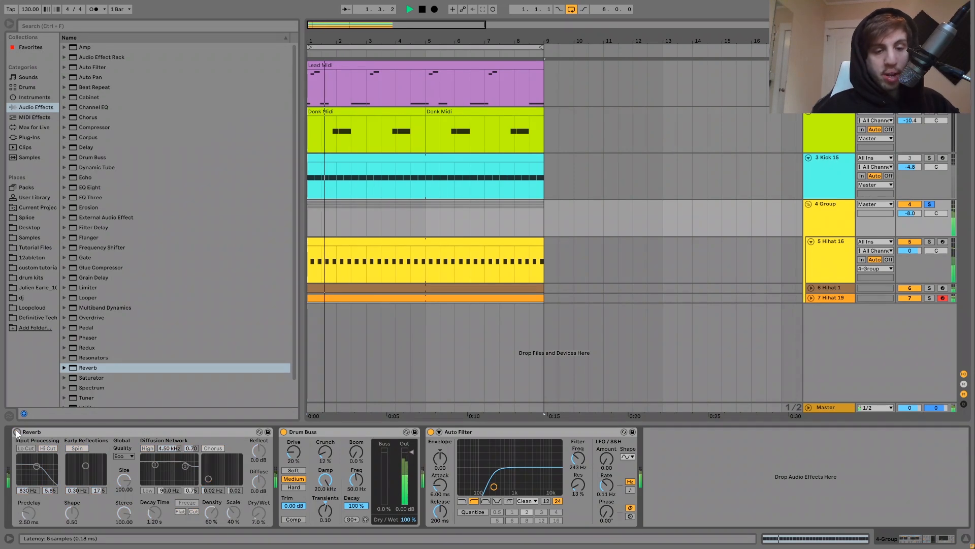
{"action": "left_click", "coordinate": [17, 432]}
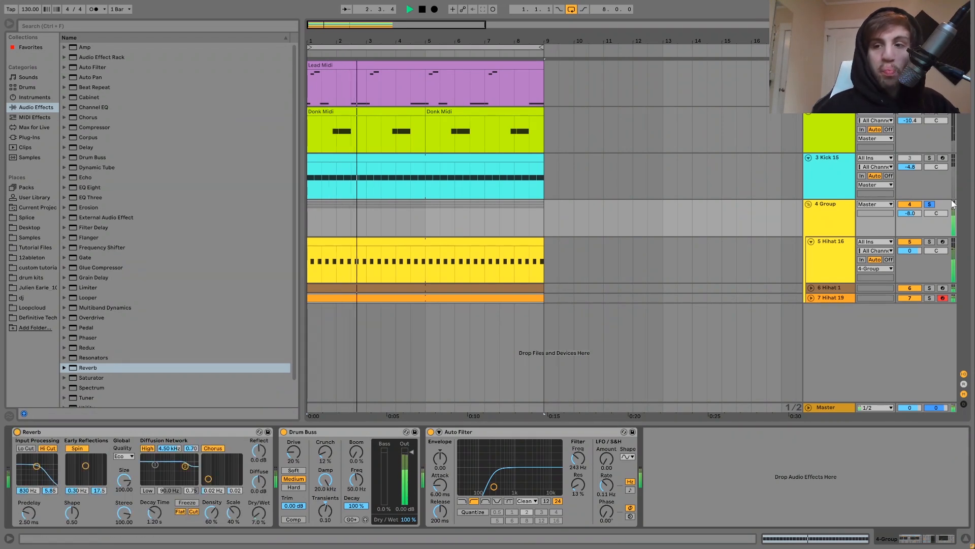
Unsolo the hi-hat group and listen to it in the full mix, then stop playback
{"action": "left_click", "coordinate": [929, 204]}
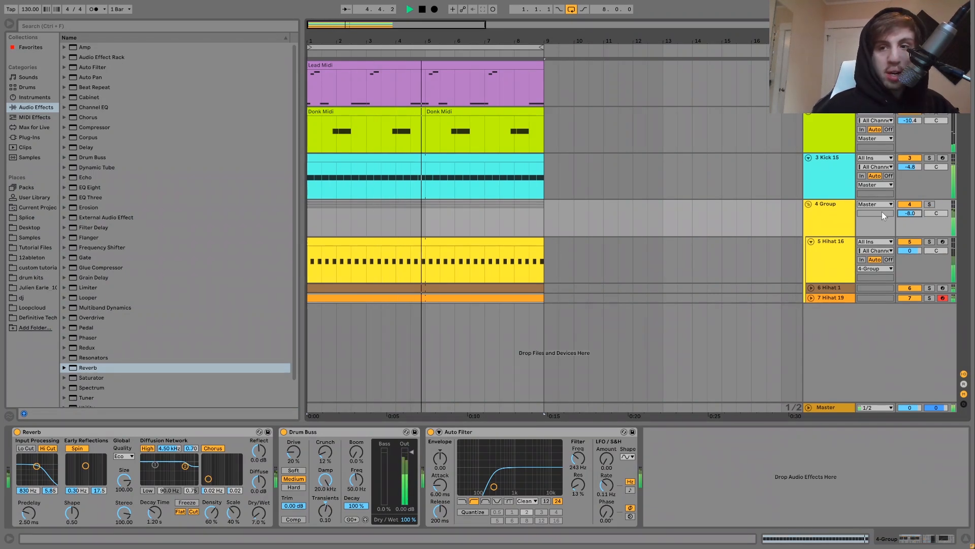
{"action": "left_click", "coordinate": [836, 215]}
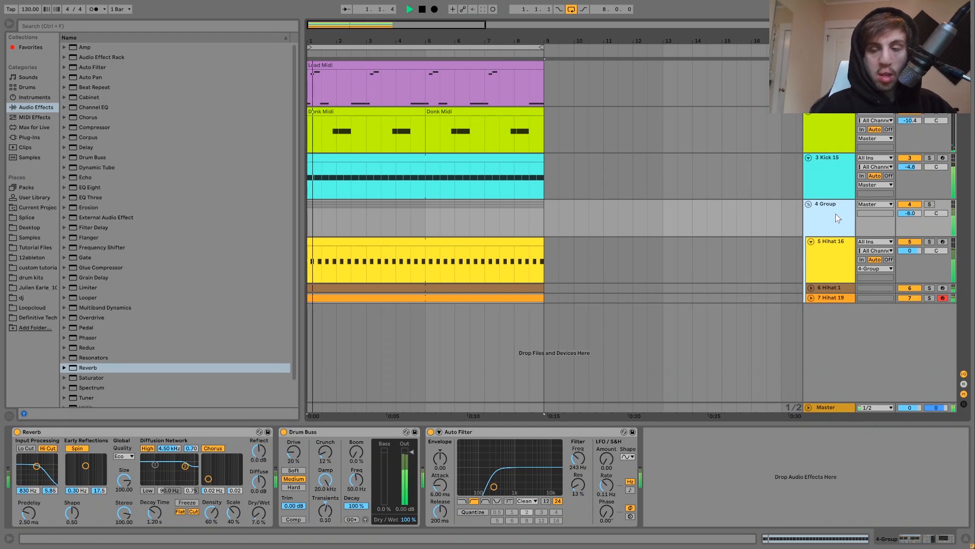
{"action": "key", "text": "space"}
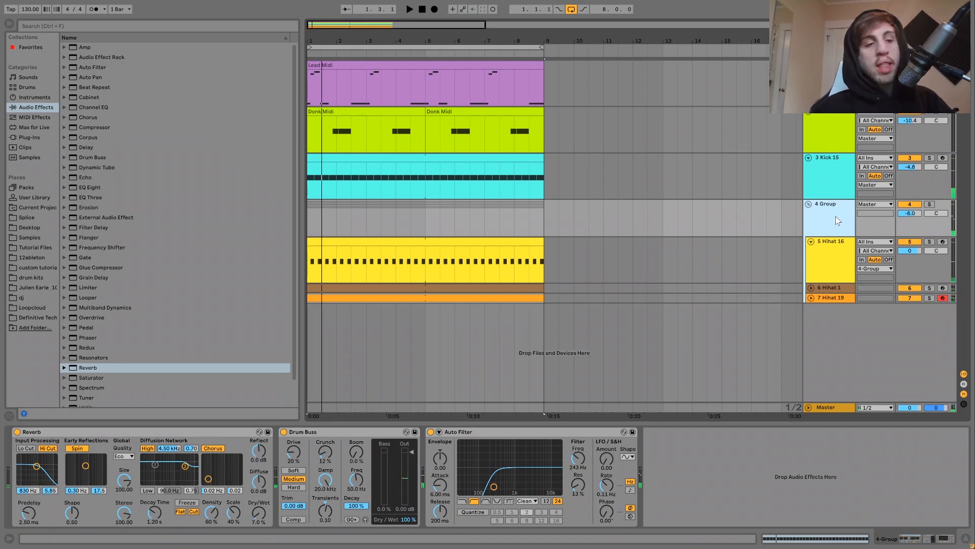
Add a new MIDI track and load Clap 9.wav from the sample pack's Claps & Snares folder onto it
{"action": "key", "text": "ctrl+shift+t"}
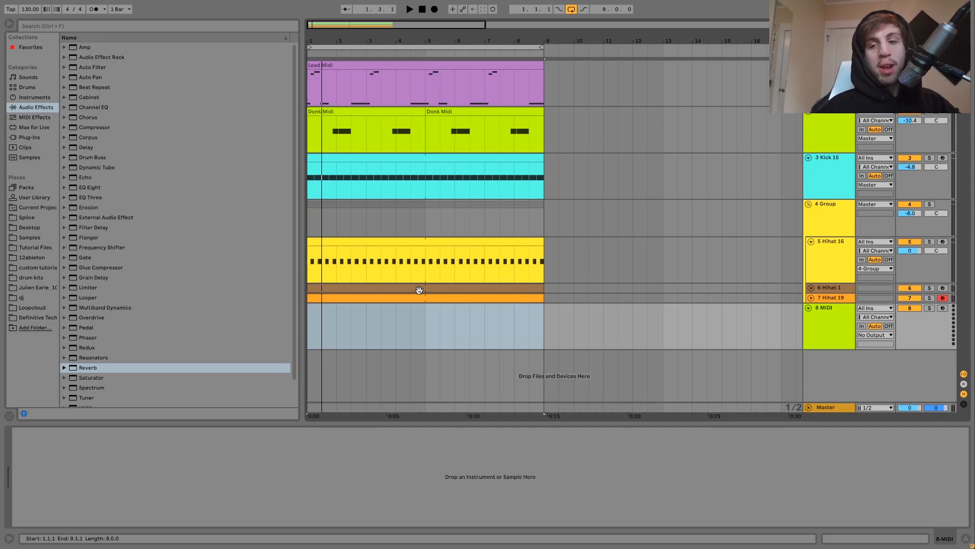
{"action": "left_click", "coordinate": [34, 318]}
{"action": "left_click", "coordinate": [64, 58]}
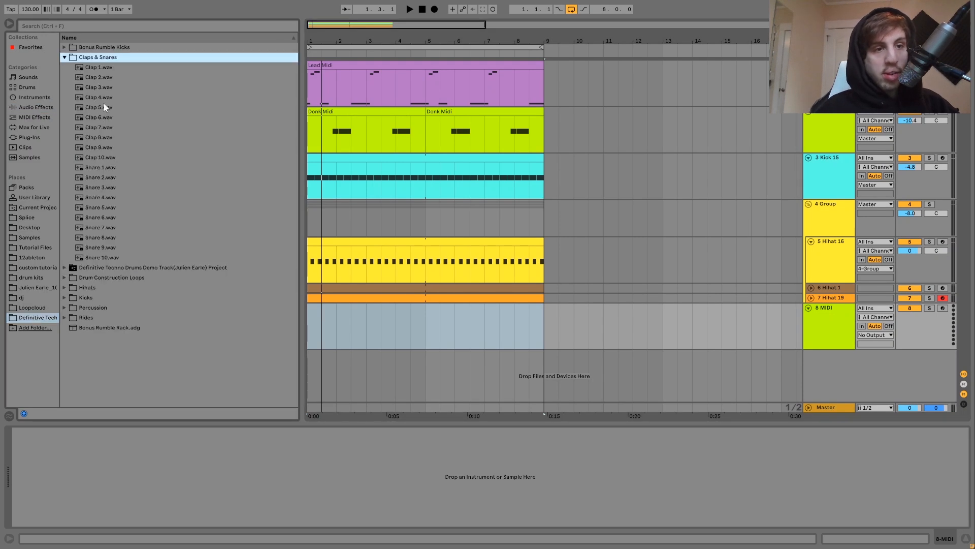
{"action": "left_click", "coordinate": [99, 148]}
{"action": "key", "text": "Up"}
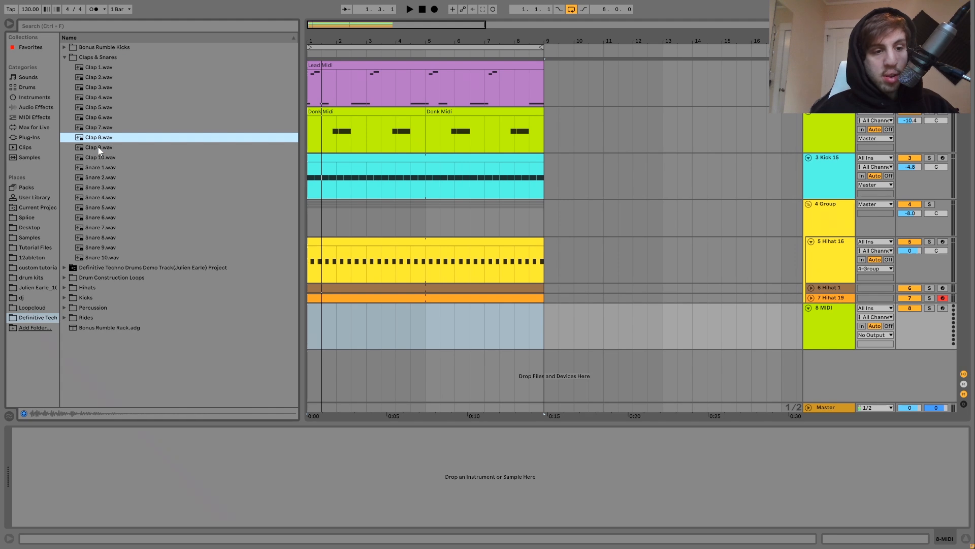
{"action": "double_click", "coordinate": [100, 149]}
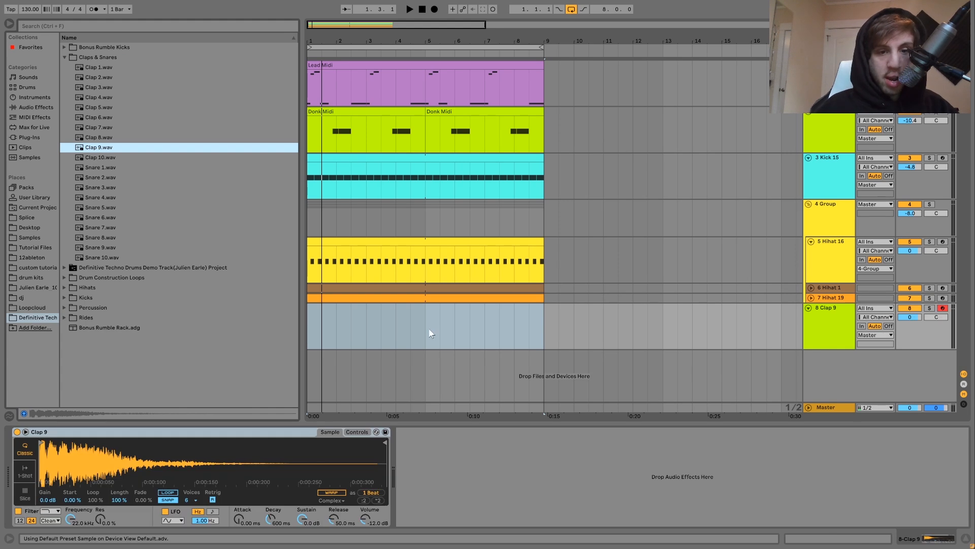
Create a four-bar MIDI clip on the clap track and place a C3 note at 2.2.4 while auditioning the groove
{"action": "left_click_drag", "start_coordinate": [430, 333], "coordinate": [396, 333]}
{"action": "key", "text": "ctrl+shift+m"}
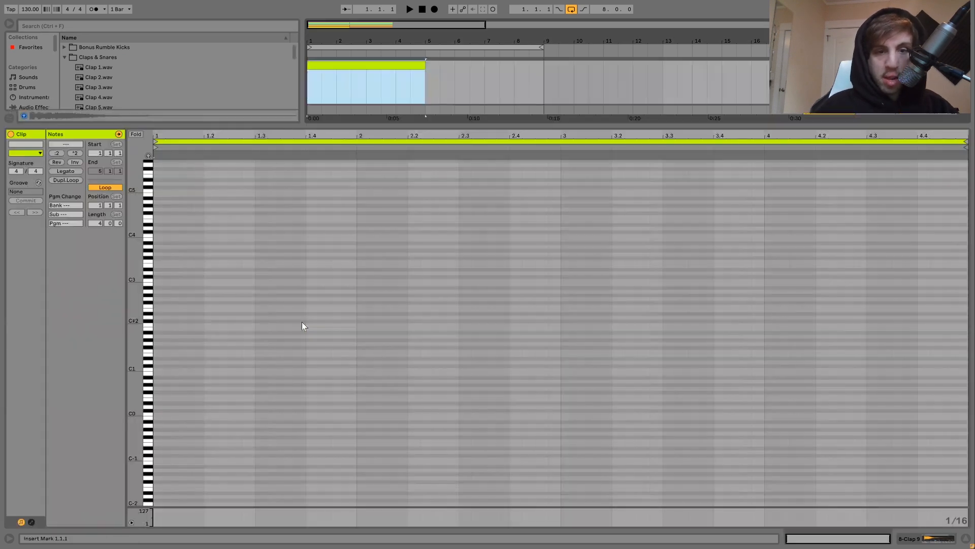
{"action": "key", "text": "space"}
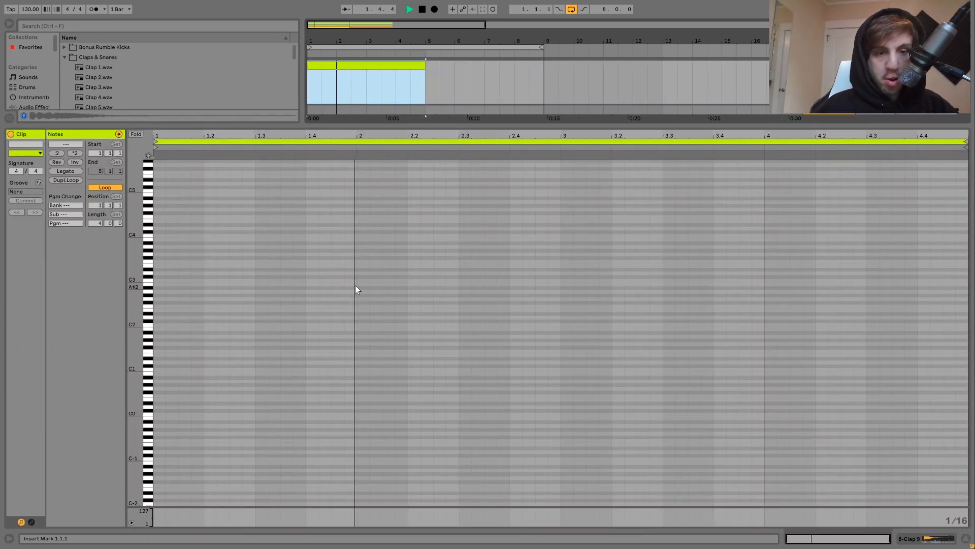
{"action": "key", "text": "space"}
{"action": "left_click", "coordinate": [447, 277]}
{"action": "double_click", "coordinate": [449, 278]}
{"action": "key", "text": "space"}
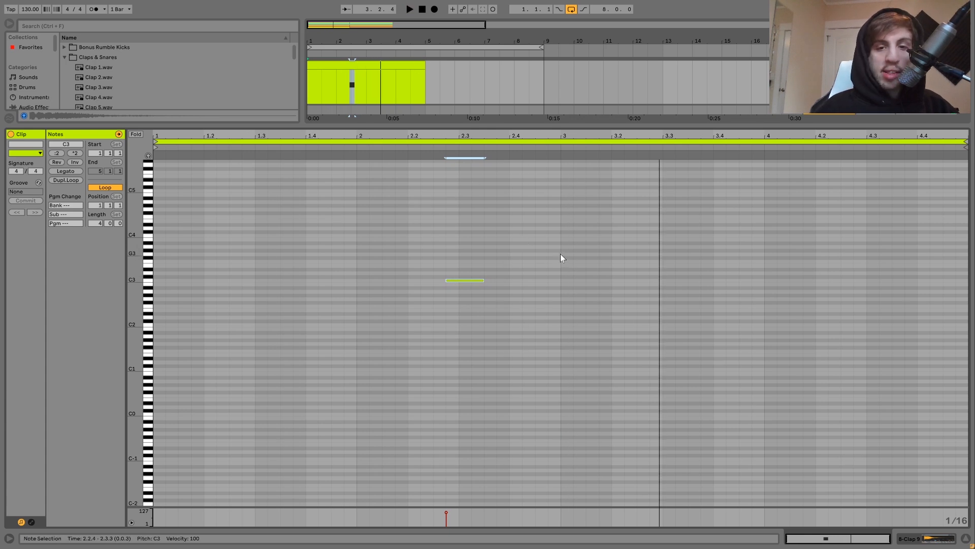
Audition the clap's timing and shift its C3 note to start at 2.3.4
{"action": "key", "text": "space"}
{"action": "left_click_drag", "start_coordinate": [561, 254], "coordinate": [438, 300]}
{"action": "key", "text": "Left"}
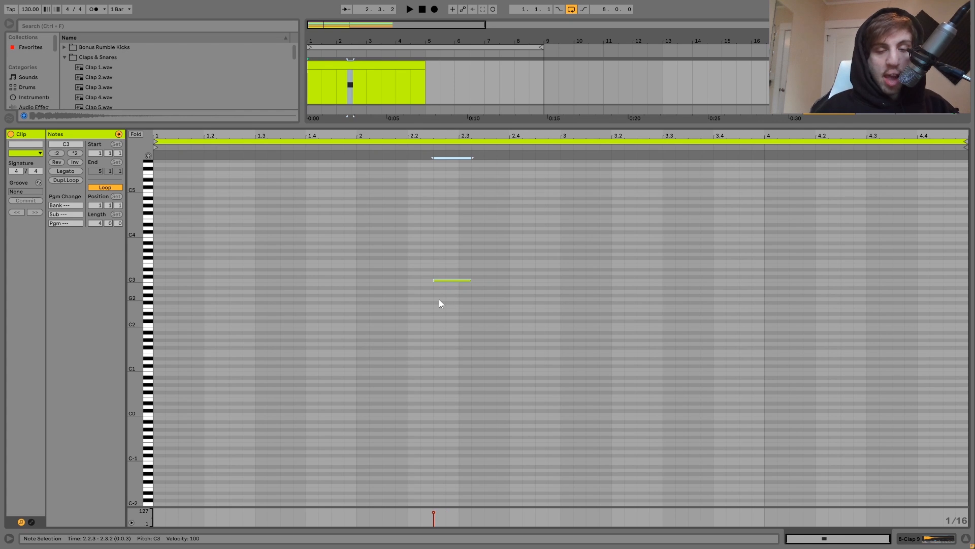
{"action": "key", "text": "space"}
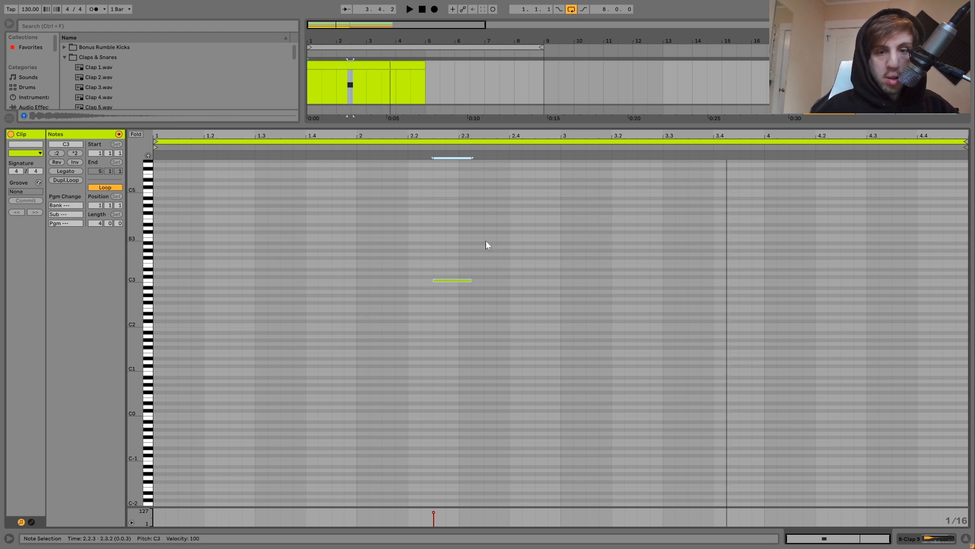
{"action": "key", "text": "Right"}
{"action": "key", "text": "Right"}
{"action": "key", "text": "Right"}
{"action": "key", "text": "Right"}
{"action": "key", "text": "Right"}
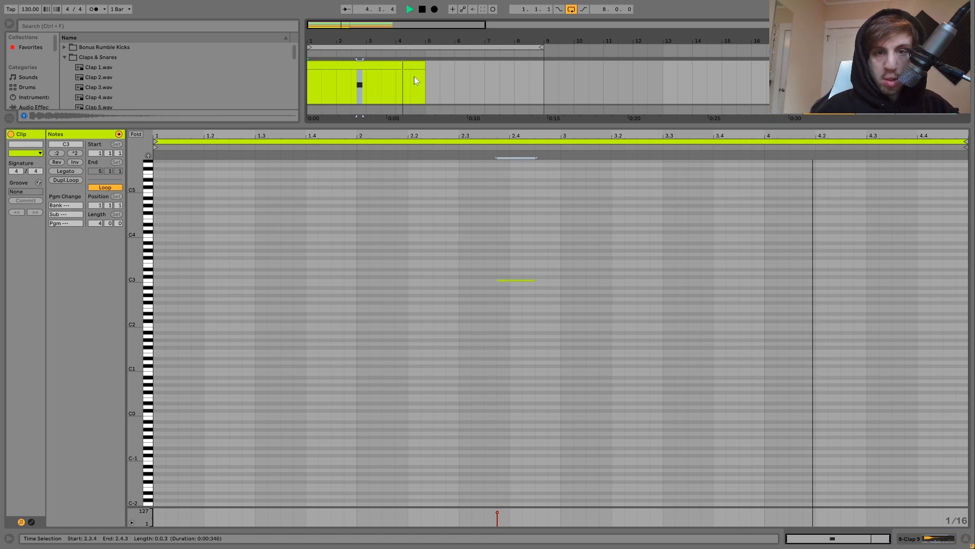
{"action": "key", "text": "space"}
Shorten the clap clip to two bars and duplicate it three times to fill the eight-bar loop
{"action": "left_click_drag", "start_coordinate": [422, 77], "coordinate": [298, 78]}
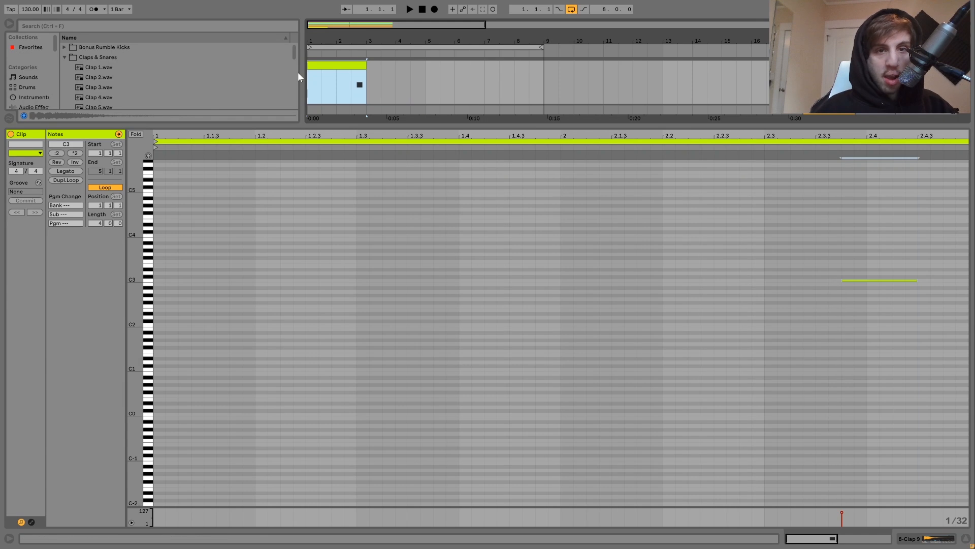
{"action": "key", "text": "ctrl+d"}
{"action": "key", "text": "ctrl+d"}
{"action": "key", "text": "ctrl+d"}
Audition the repeated clap pattern from 1.3.1 in the first clip
{"action": "left_click", "coordinate": [349, 65]}
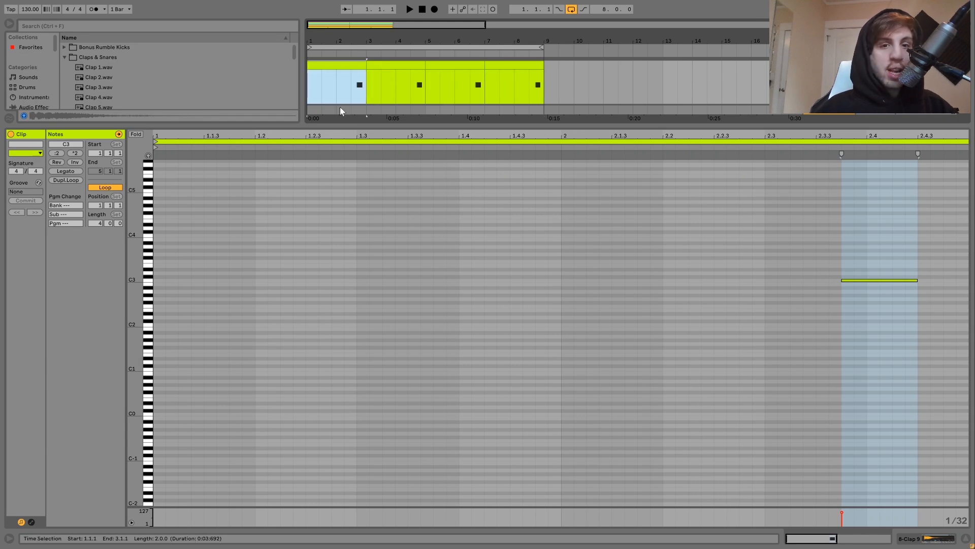
{"action": "left_click", "coordinate": [348, 96]}
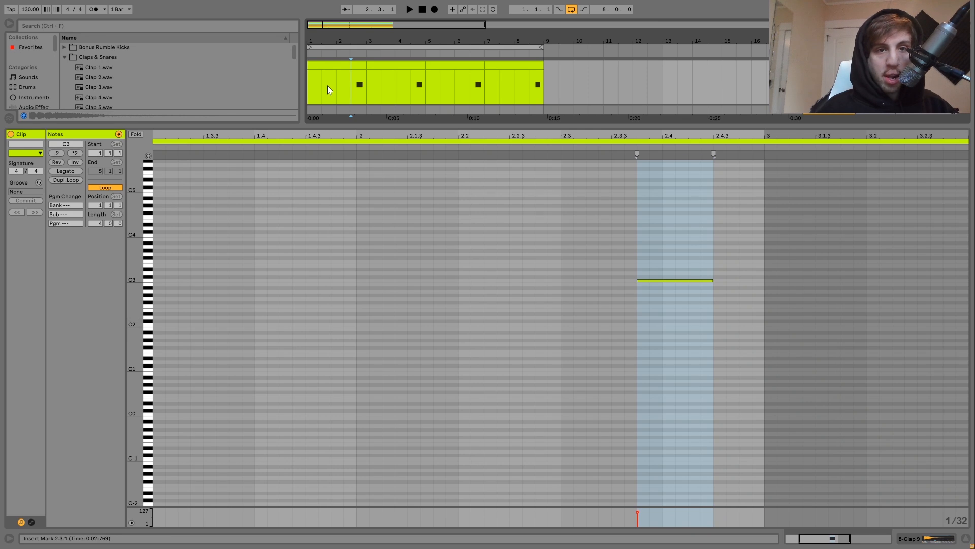
{"action": "left_click", "coordinate": [327, 85]}
{"action": "key", "text": "space"}
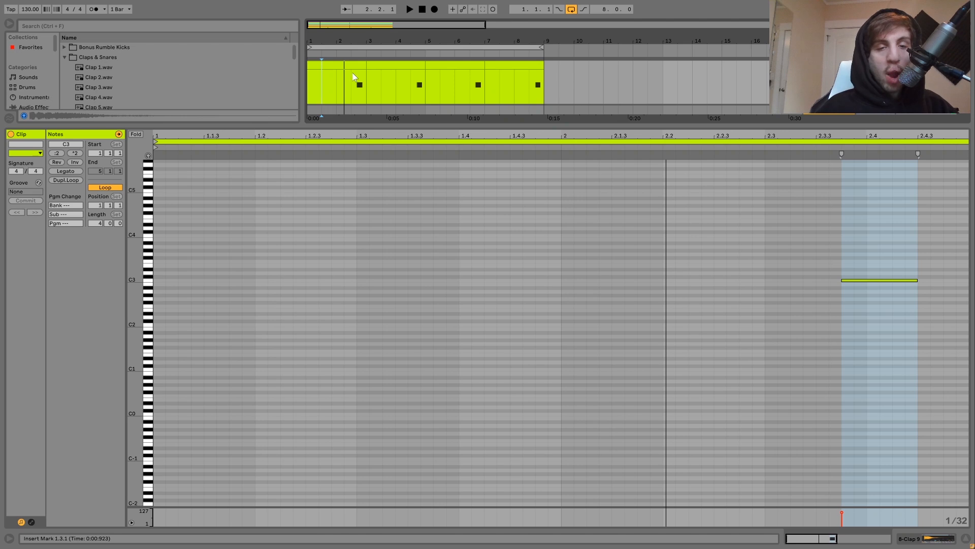
{"action": "key", "text": "space"}
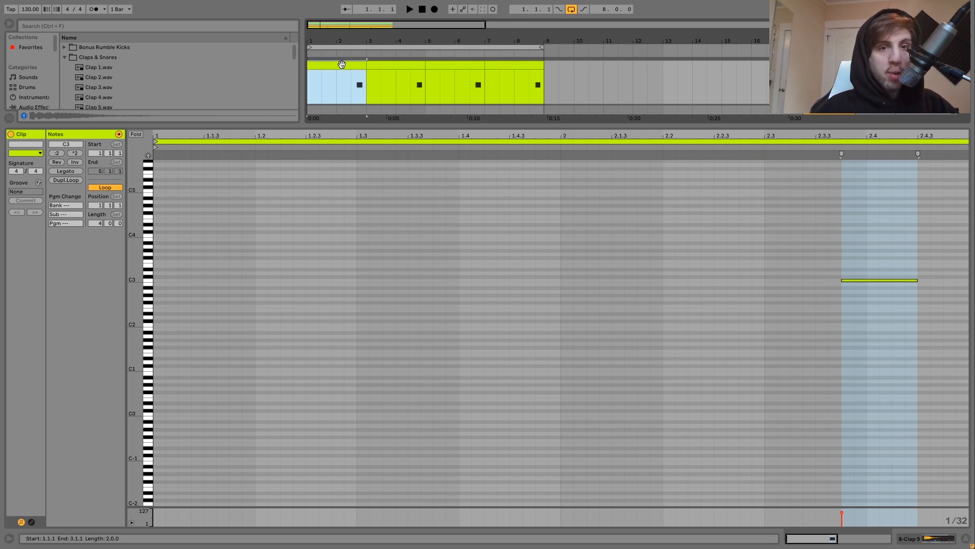
Play the groove from 2.1.1 and set the clap track's volume to -4.0 dB
{"action": "left_click", "coordinate": [351, 86]}
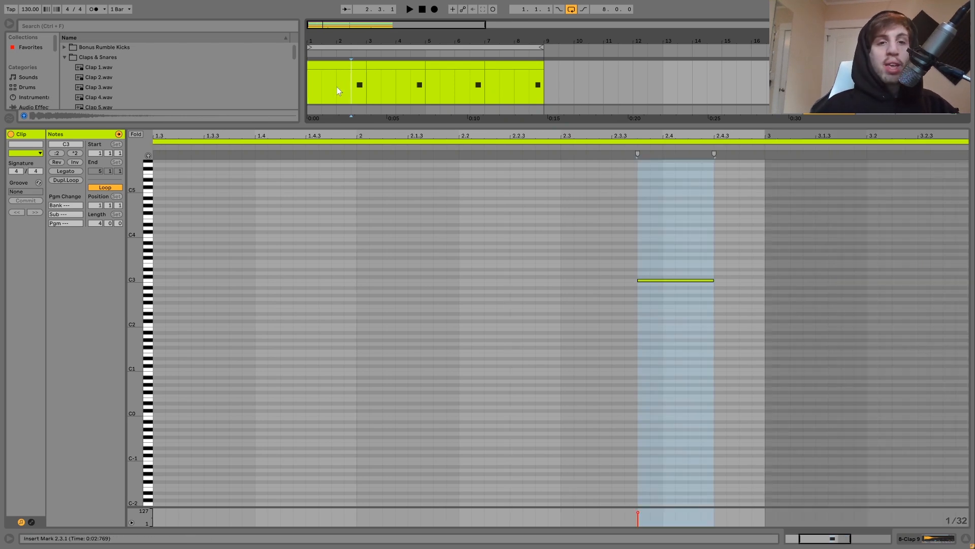
{"action": "left_click", "coordinate": [340, 91]}
{"action": "key", "text": "space"}
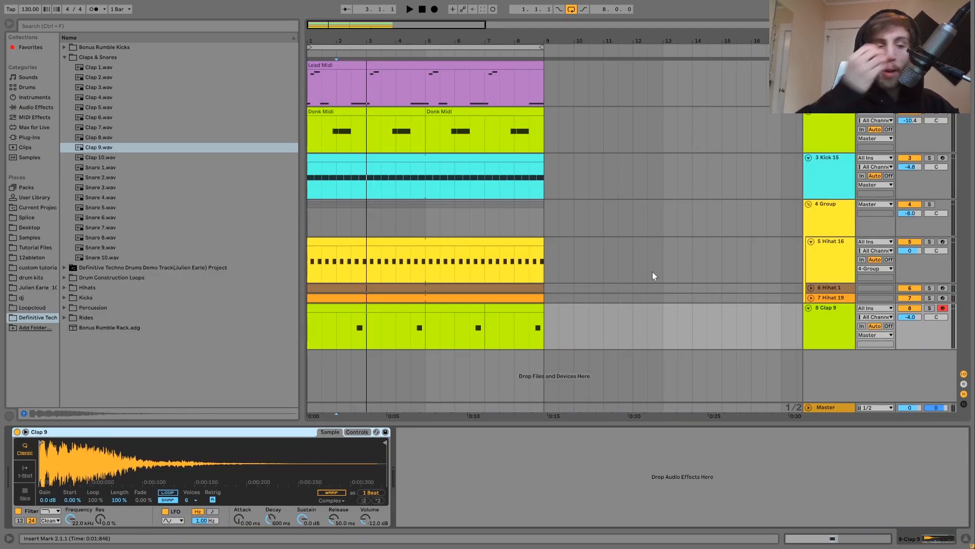
{"action": "key", "text": "space"}
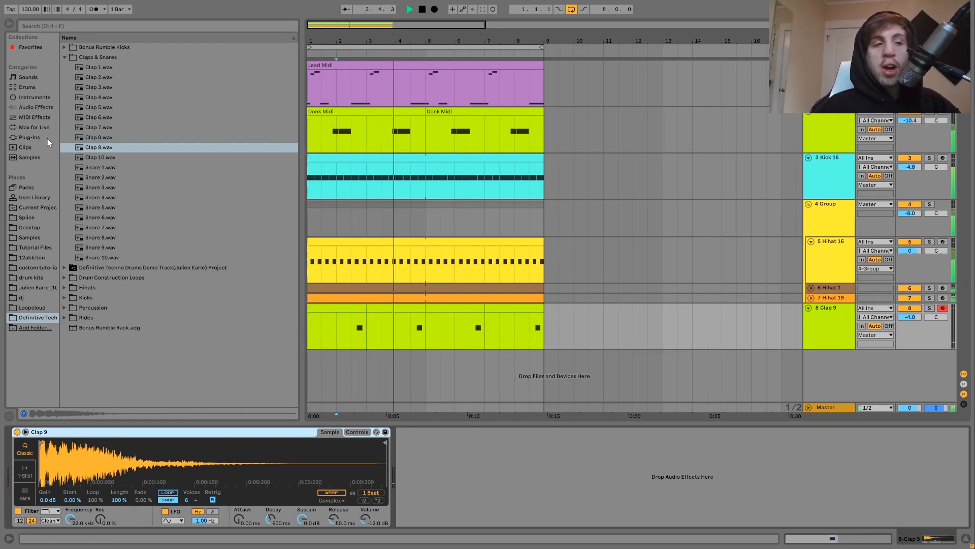
{"action": "key", "text": "space"}
Add an Echo to the clap track and set both of its delay channels to Notes sync mode
{"action": "left_click", "coordinate": [31, 107]}
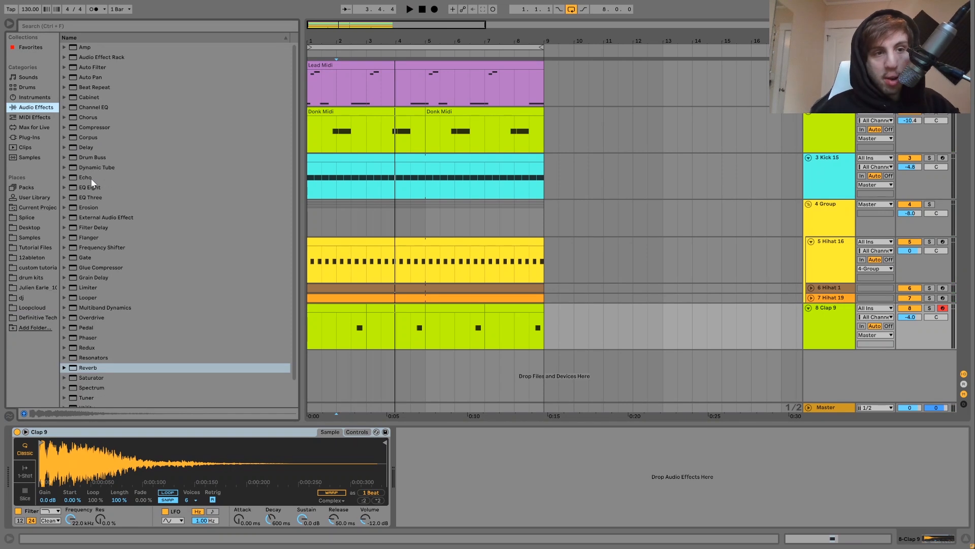
{"action": "left_click_drag", "start_coordinate": [90, 178], "coordinate": [572, 527]}
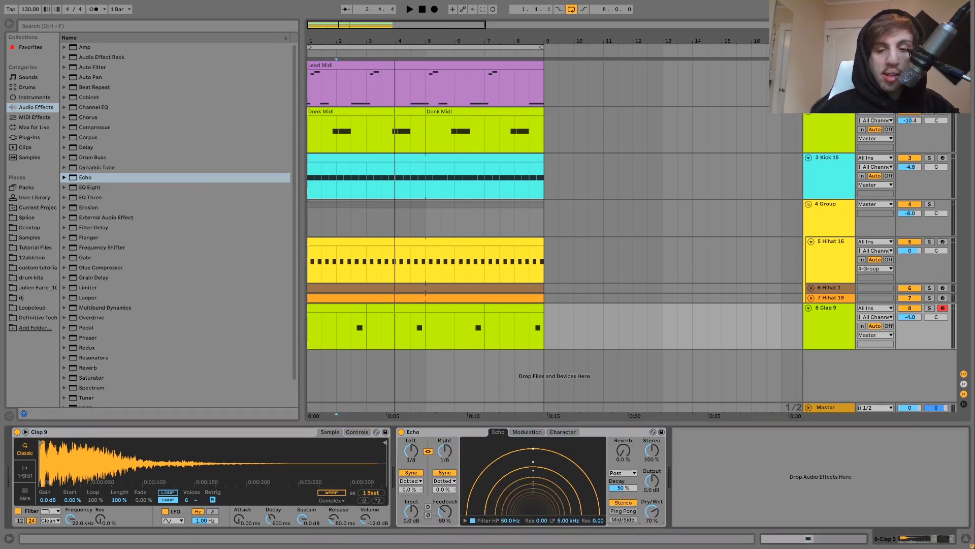
{"action": "left_click", "coordinate": [447, 481]}
{"action": "left_click", "coordinate": [446, 488]}
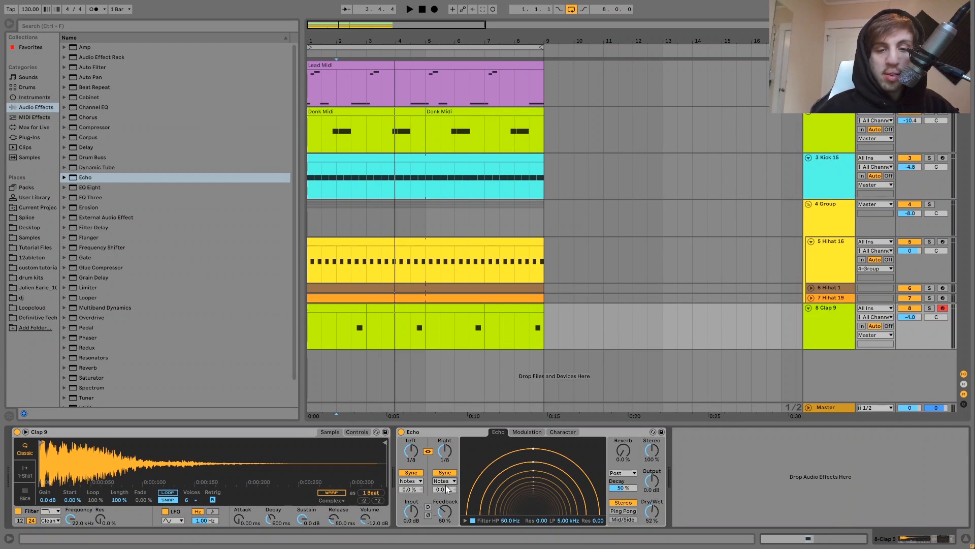
Set the clap Echo's delay times to 1/16 and its Dry/Wet to 37%, and raise the clap track's volume to -3.4 dB
{"action": "left_click_drag", "start_coordinate": [445, 445], "coordinate": [446, 458]}
{"action": "key", "text": "space"}
{"action": "left_click_drag", "start_coordinate": [652, 510], "coordinate": [652, 513]}
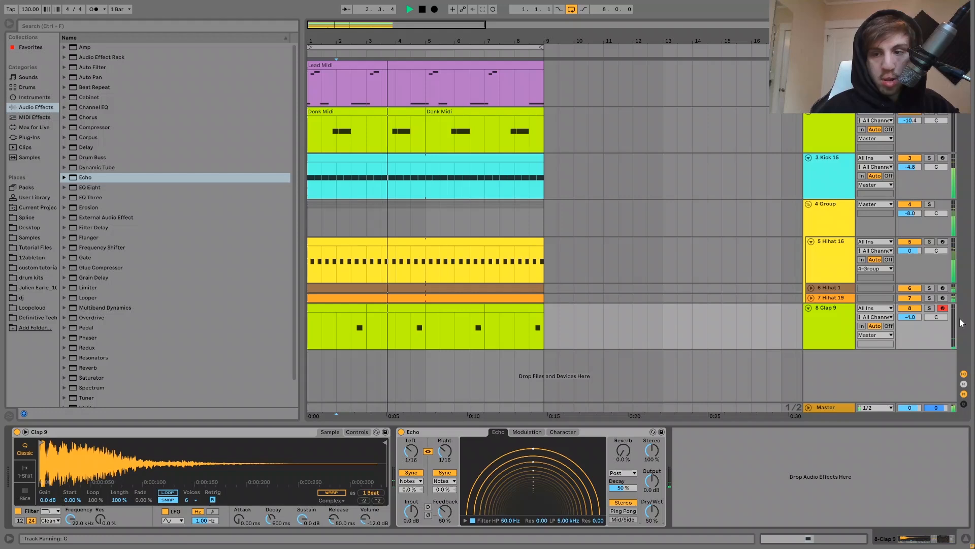
{"action": "left_click_drag", "start_coordinate": [916, 317], "coordinate": [915, 321]}
{"action": "left_click_drag", "start_coordinate": [651, 511], "coordinate": [651, 520]}
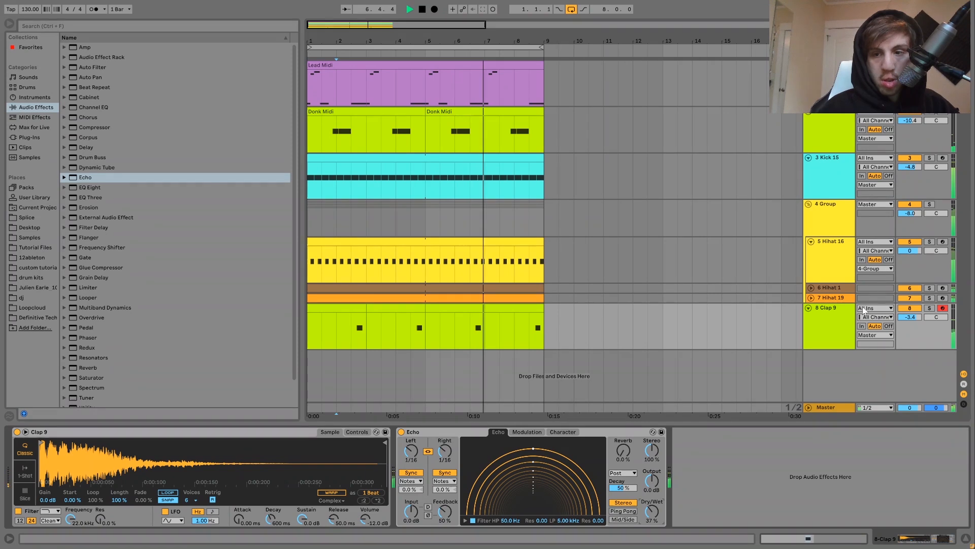
Insert a MIDI track below the clap track and open the Percussion folder of the Definitive Techno sample pack
{"action": "left_click", "coordinate": [839, 319]}
{"action": "key", "text": "space"}
{"action": "key", "text": "ctrl+shift+t"}
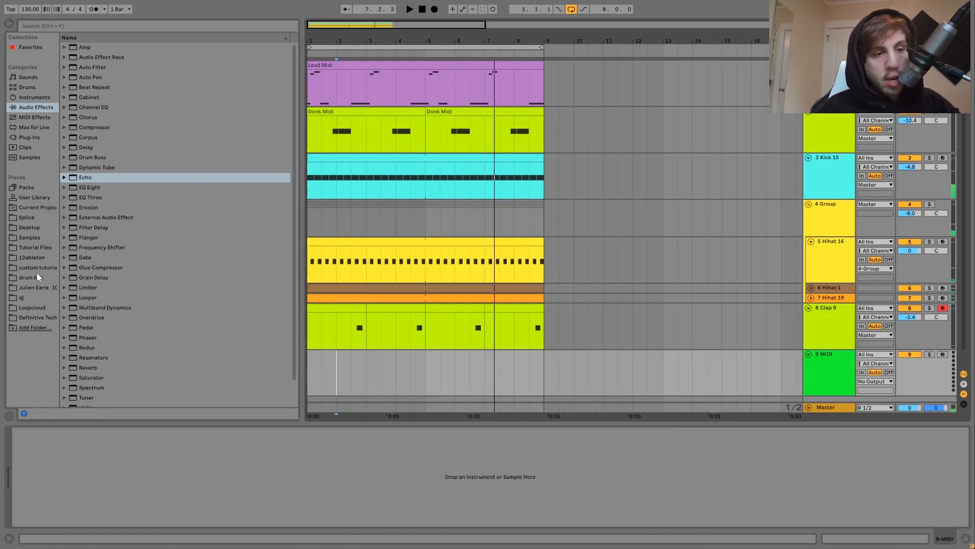
{"action": "left_click", "coordinate": [38, 317]}
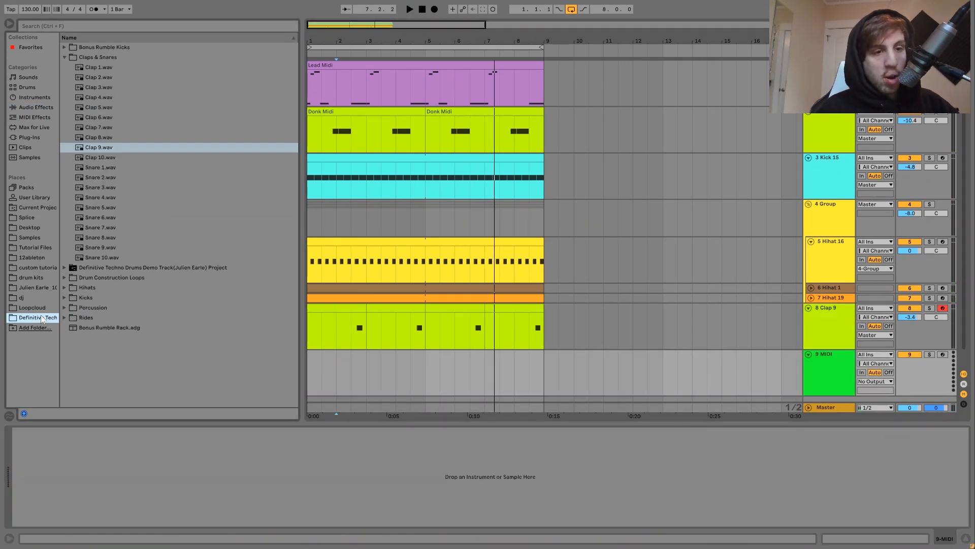
{"action": "left_click", "coordinate": [93, 291]}
{"action": "key", "text": "Down"}
{"action": "key", "text": "Down"}
{"action": "key", "text": "Right"}
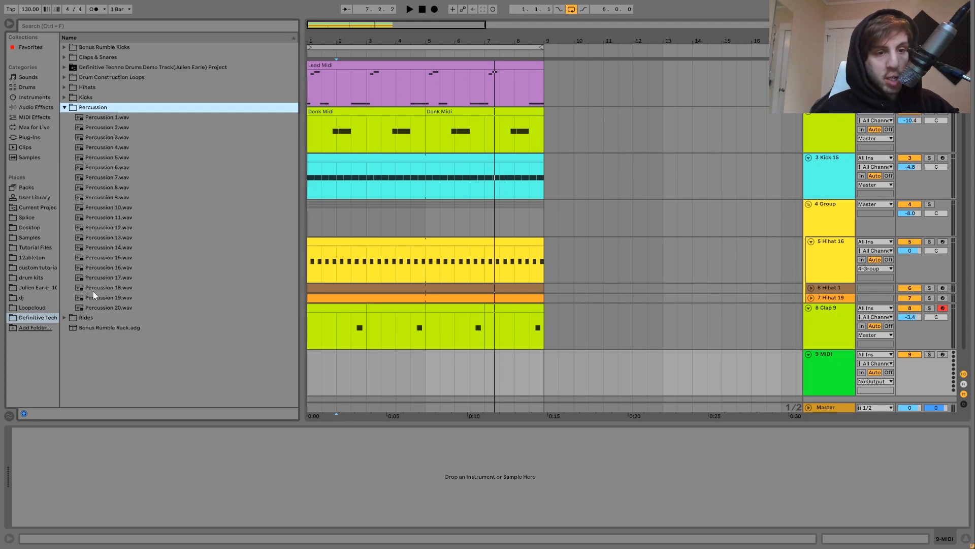
Audition the one-shot percussion samples in the Percussion folder, working back from Percussion 18 to Percussion 4
{"action": "left_click", "coordinate": [93, 291]}
{"action": "key", "text": "Up"}
{"action": "key", "text": "Up"}
{"action": "key", "text": "Up"}
{"action": "key", "text": "Up"}
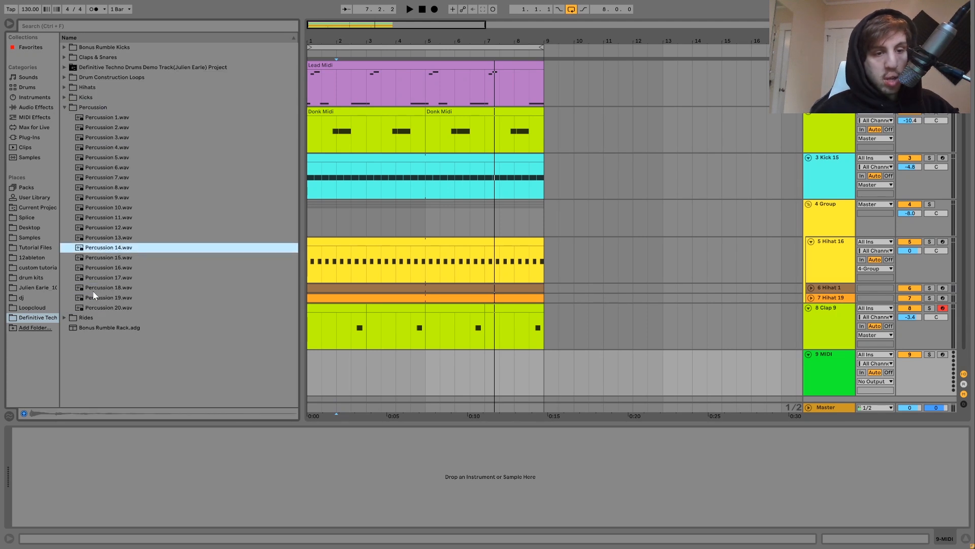
{"action": "left_click", "coordinate": [91, 207]}
{"action": "key", "text": "Up"}
{"action": "key", "text": "Up"}
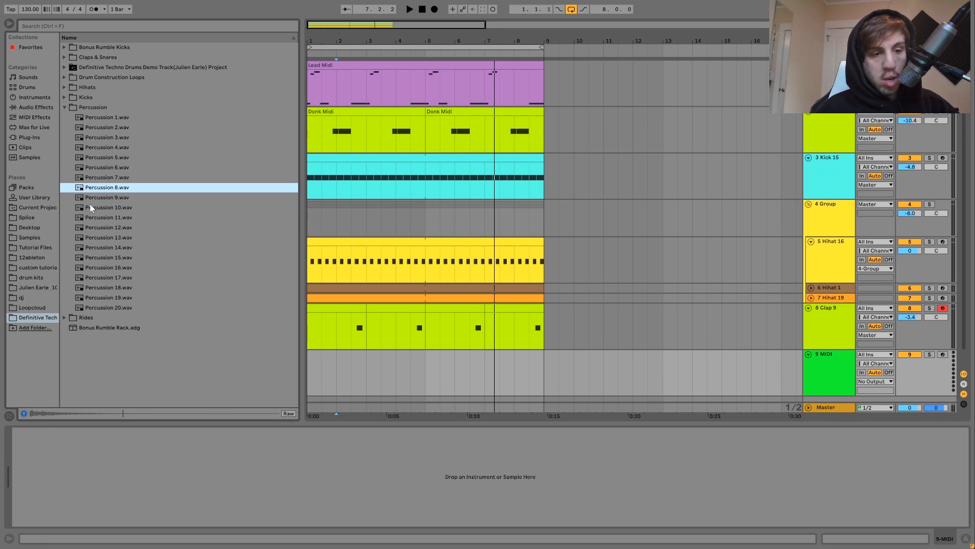
{"action": "key", "text": "Down"}
{"action": "key", "text": "Up"}
{"action": "key", "text": "Up"}
{"action": "key", "text": "Up"}
{"action": "key", "text": "Up"}
{"action": "key", "text": "Up"}
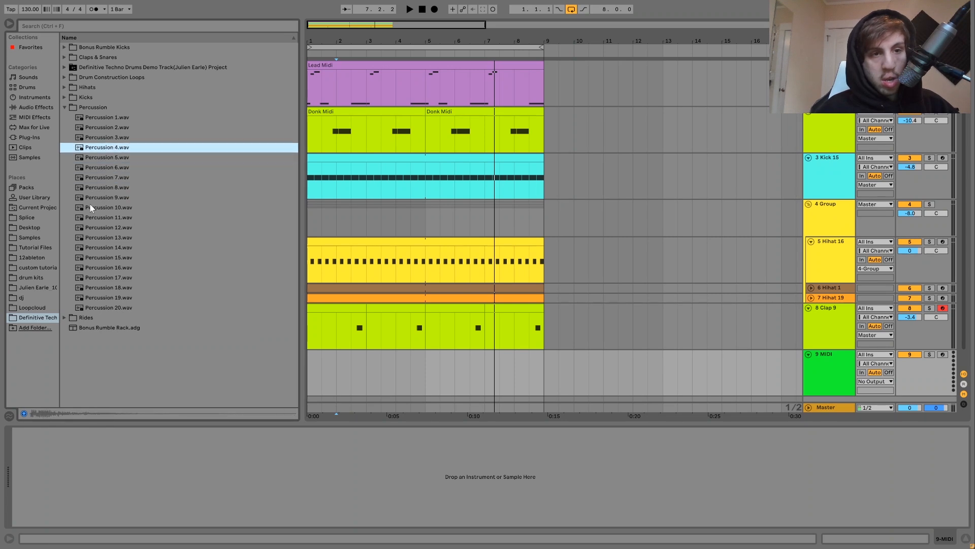
Load Percussion 3.wav onto the new MIDI track
{"action": "key", "text": "Up"}
{"action": "key", "text": "Up"}
{"action": "key", "text": "Down"}
{"action": "key", "text": "Return"}
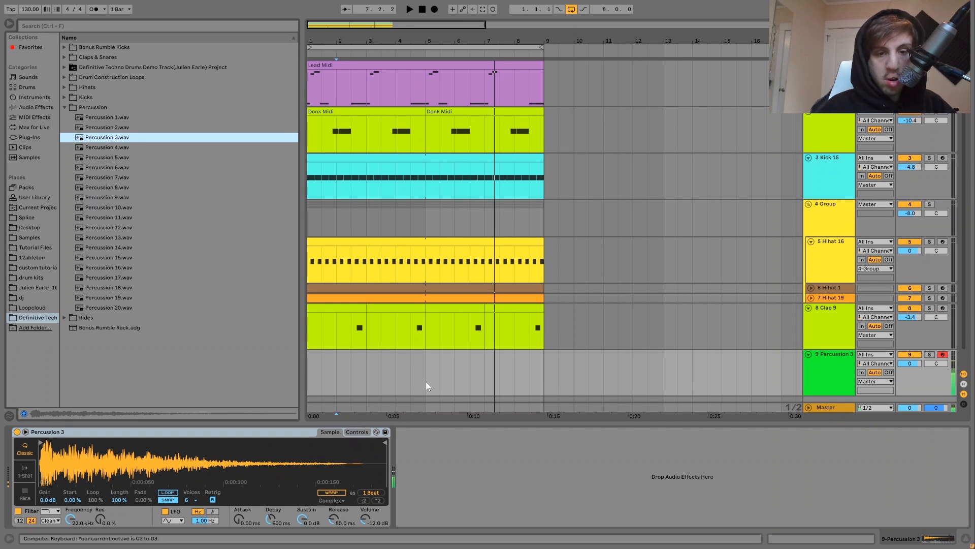
Create an empty four-bar MIDI clip at the start of the percussion track with the groove playing
{"action": "left_click_drag", "start_coordinate": [426, 370], "coordinate": [291, 359]}
{"action": "key", "text": "space"}
{"action": "key", "text": "ctrl+shift+m"}
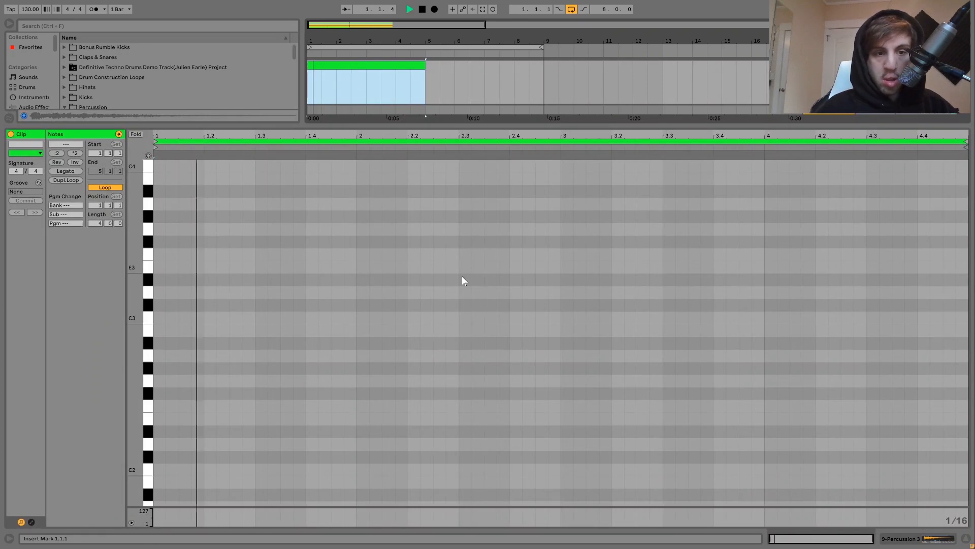
Place two eighth-length C3 notes in the percussion clip, one at 2.2.2 and one at 4.2.2
{"action": "double_click", "coordinate": [445, 317]}
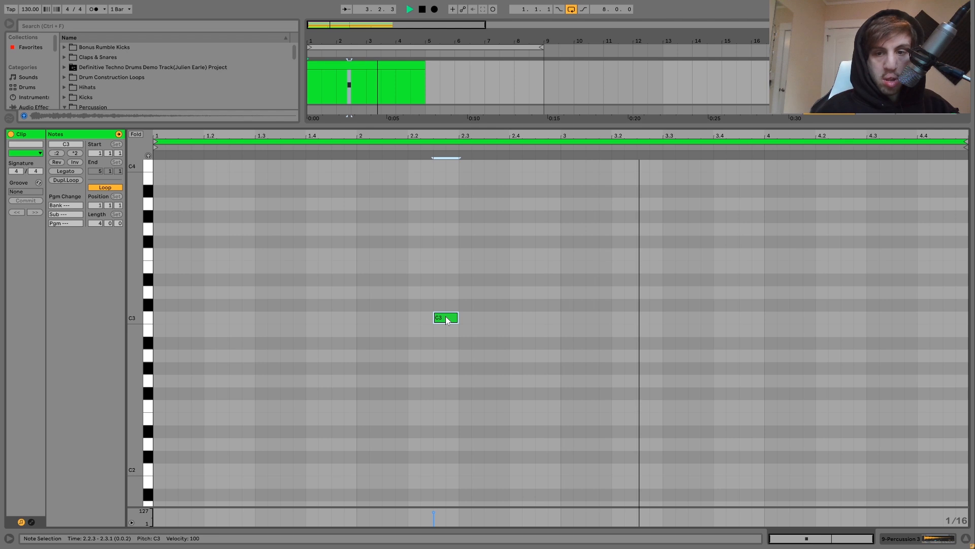
{"action": "double_click", "coordinate": [832, 317]}
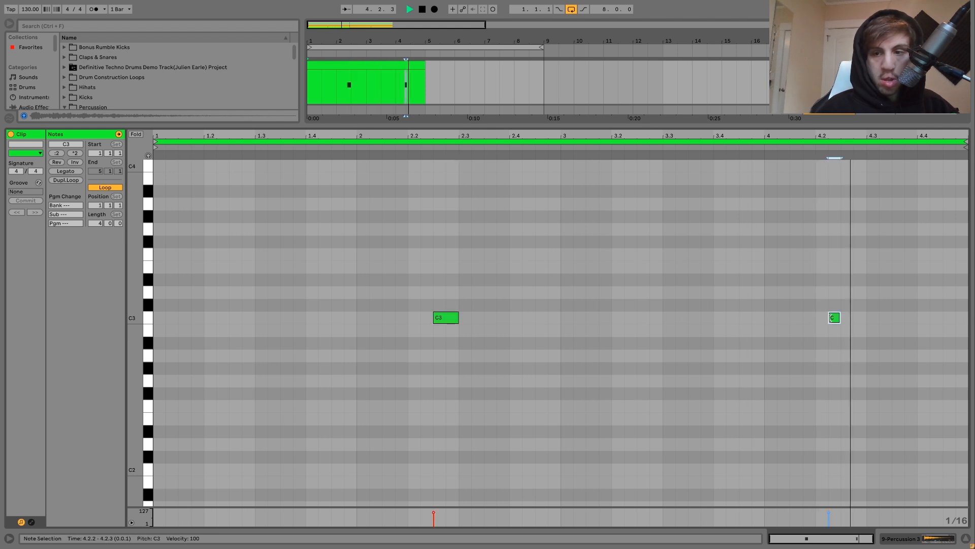
{"action": "key", "text": "shift+Right"}
{"action": "left_click", "coordinate": [446, 318]}
{"action": "key", "text": "Left"}
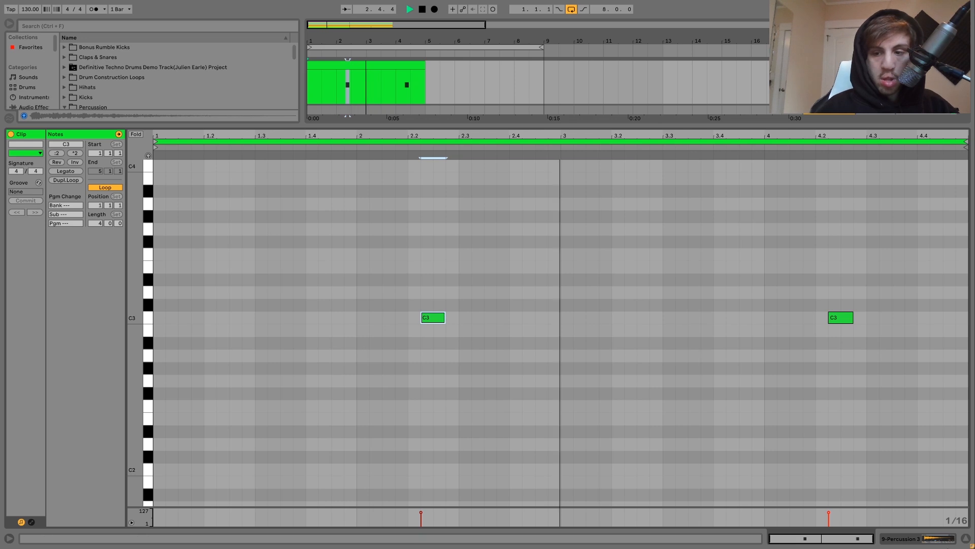
Duplicate the percussion clip to fill the eight-bar loop and lower the percussion track's volume to -8.5 dB
{"action": "left_click", "coordinate": [923, 542]}
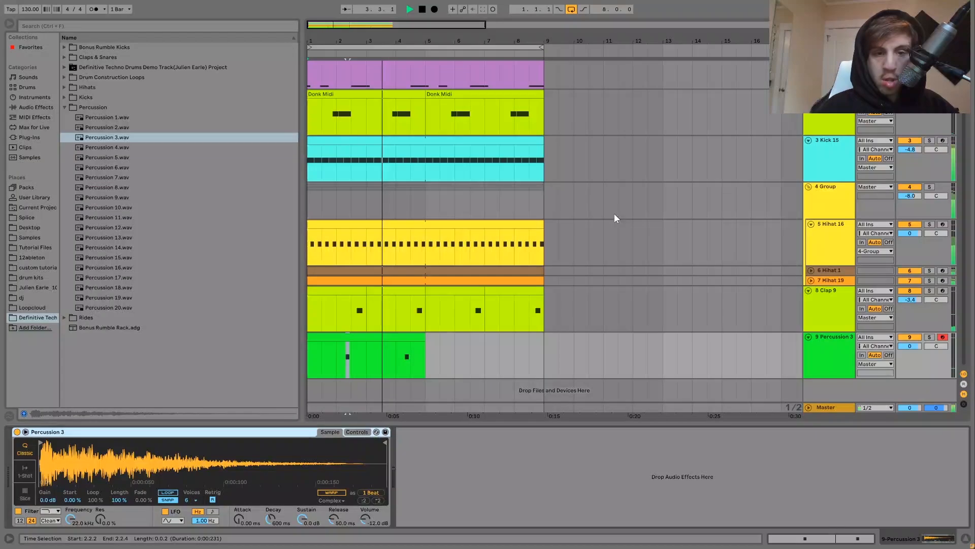
{"action": "key", "text": "ctrl+d"}
{"action": "left_click", "coordinate": [368, 335], "text": "shift"}
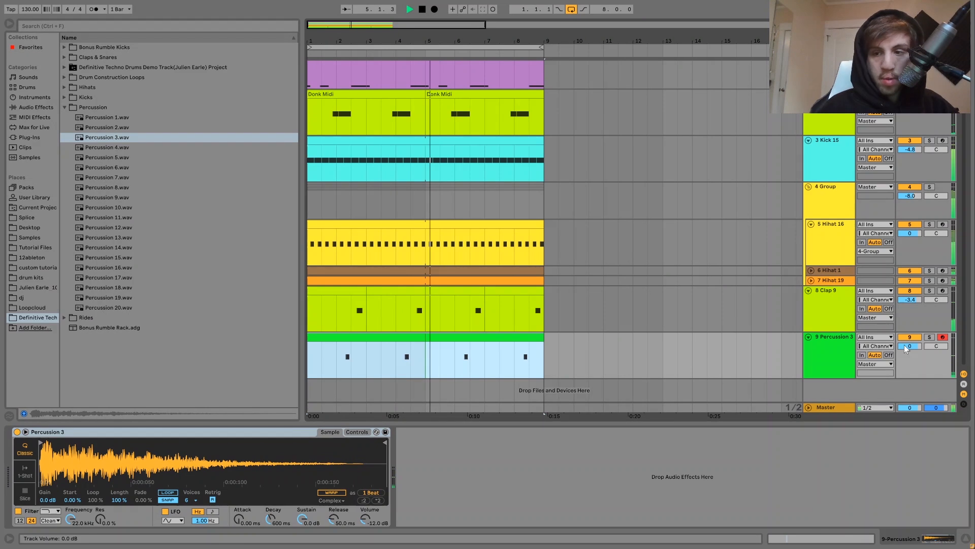
{"action": "left_click_drag", "start_coordinate": [906, 346], "coordinate": [907, 372]}
Copy the clap track's Echo to the percussion track and set both of its delay channels to dotted 1/8
{"action": "left_click", "coordinate": [822, 316]}
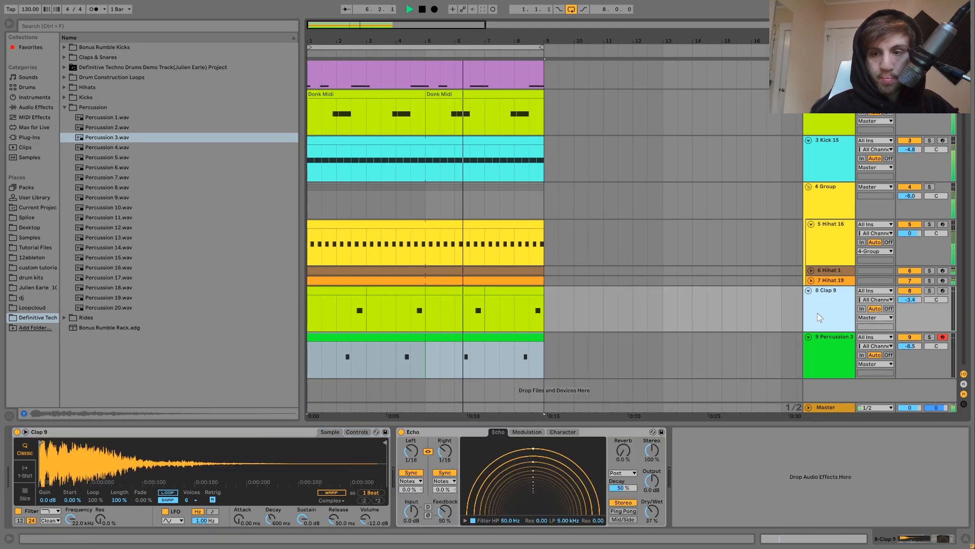
{"action": "left_click_drag", "start_coordinate": [472, 432], "coordinate": [420, 350]}
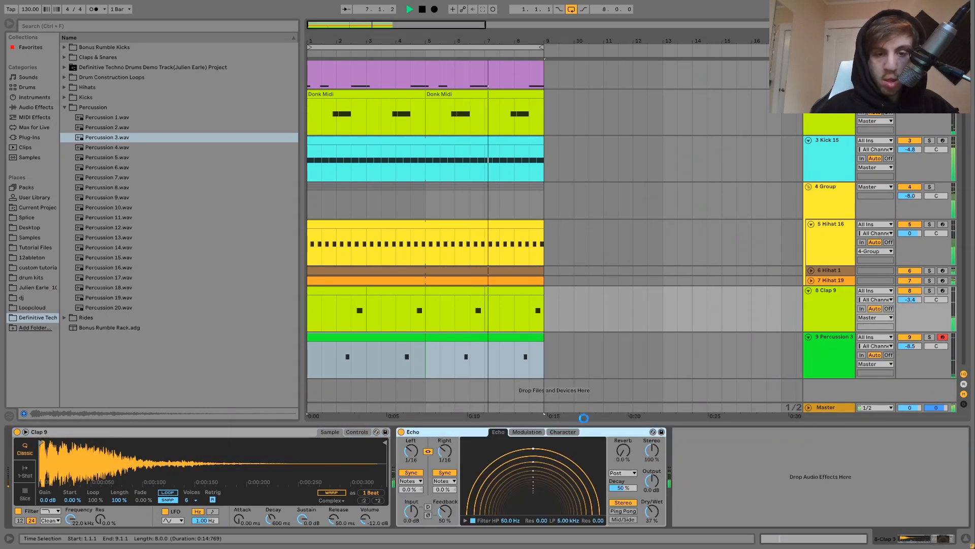
{"action": "left_click", "coordinate": [443, 481]}
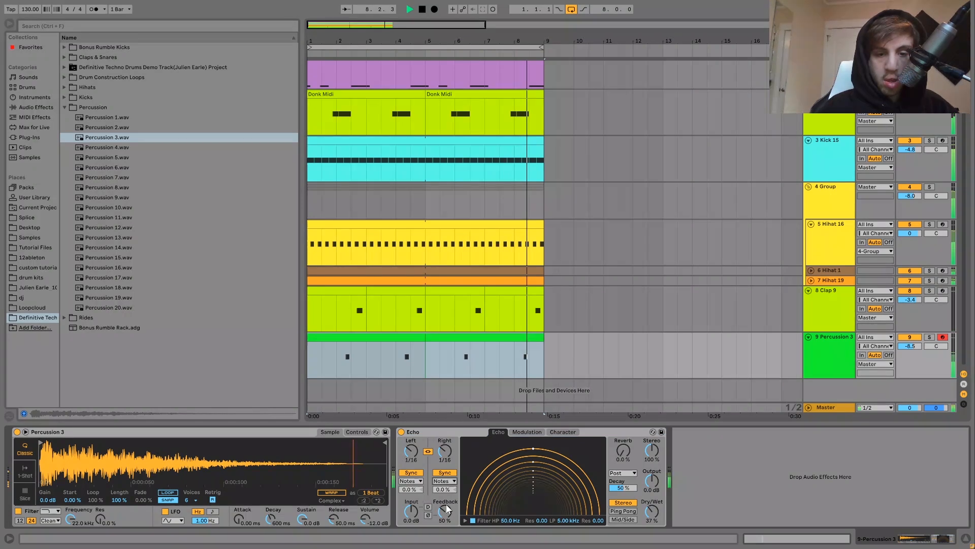
{"action": "left_click", "coordinate": [446, 506]}
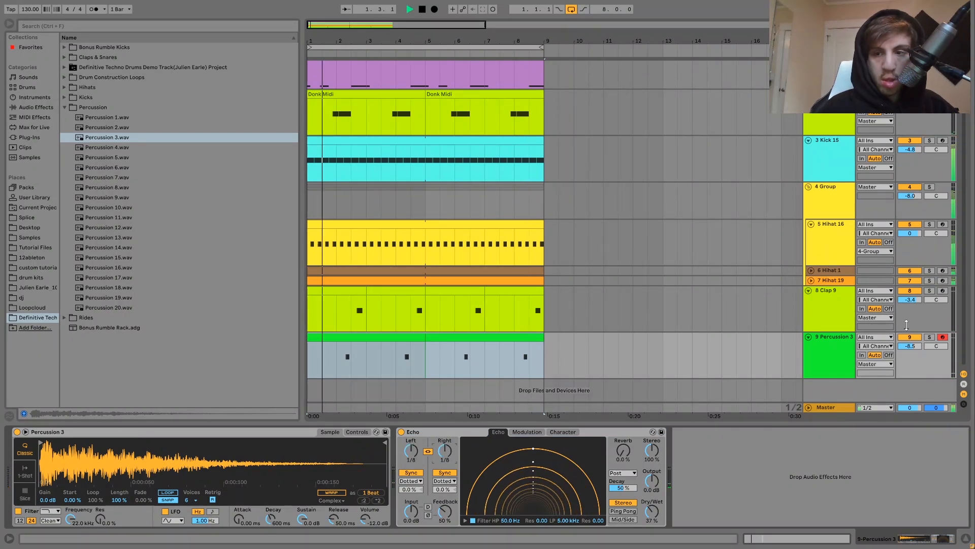
Play the groove from the start and raise the percussion track's volume to -2.6 dB
{"action": "left_click_drag", "start_coordinate": [910, 346], "coordinate": [910, 325]}
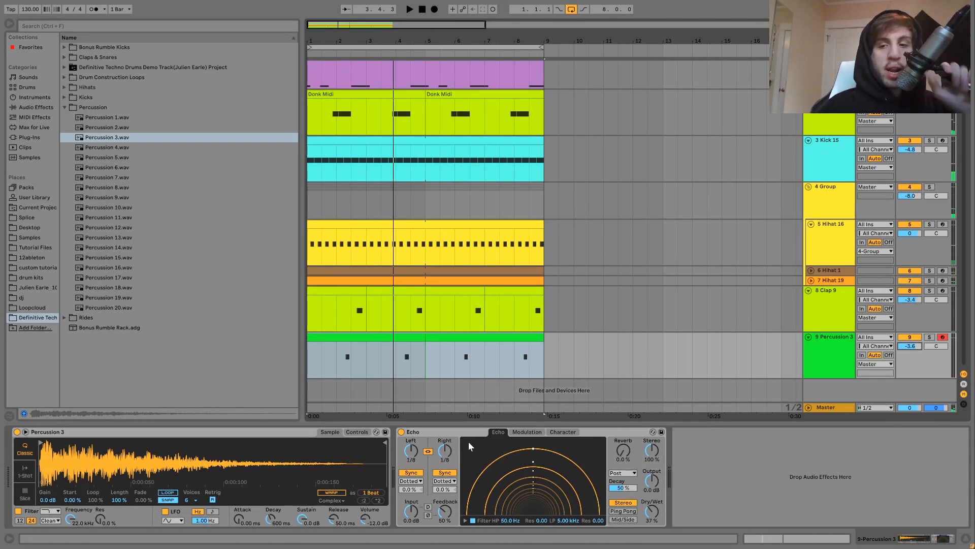
{"action": "key", "text": "space"}
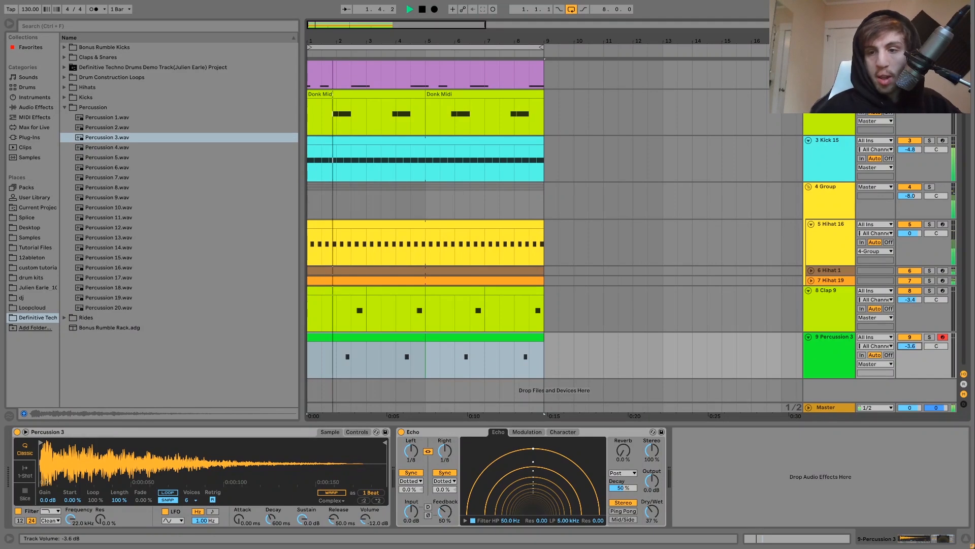
{"action": "left_click_drag", "start_coordinate": [913, 349], "coordinate": [913, 345]}
{"action": "scroll", "coordinate": [913, 349], "scroll_direction": "up", "scroll_amount": 1}
{"action": "scroll", "coordinate": [912, 349], "scroll_direction": "down", "scroll_amount": 1}
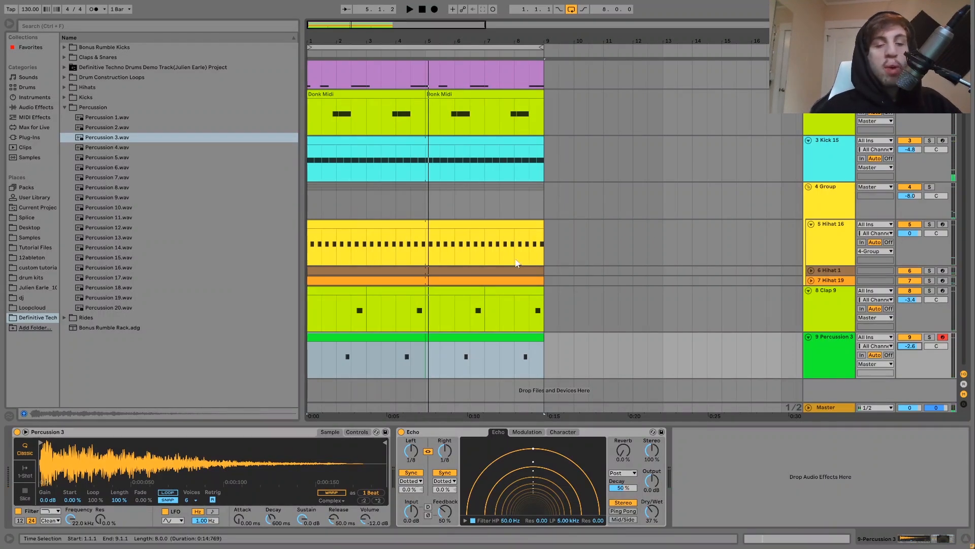
Browse the Drum Construction Loops folders and audition their percussion loops, including those in Loop 4 and Loop 2
{"action": "left_click", "coordinate": [65, 78]}
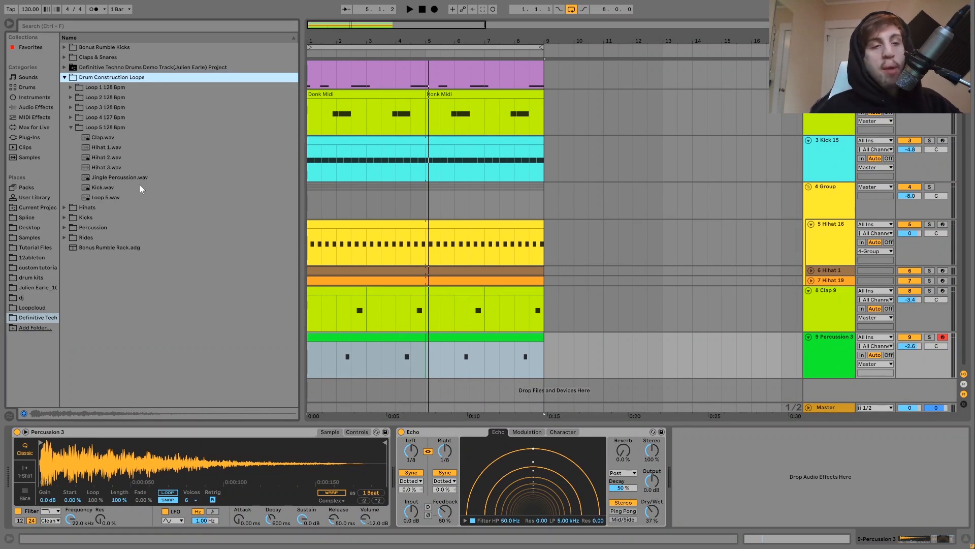
{"action": "left_click", "coordinate": [141, 117]}
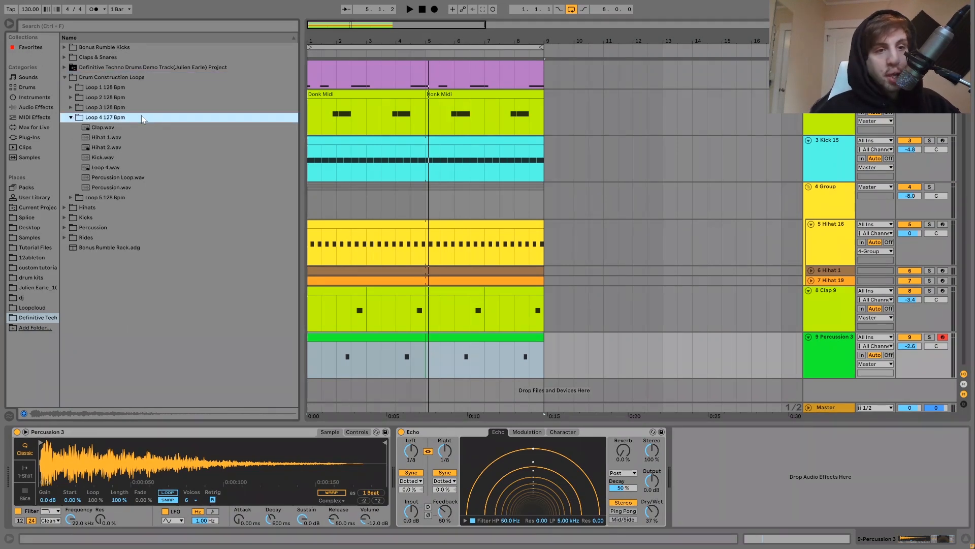
{"action": "left_click", "coordinate": [117, 180]}
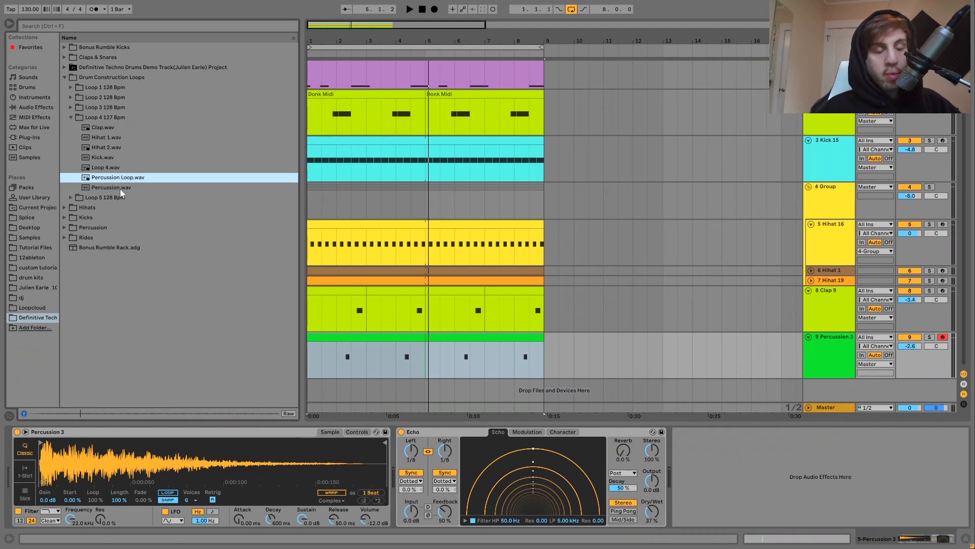
{"action": "left_click", "coordinate": [72, 109]}
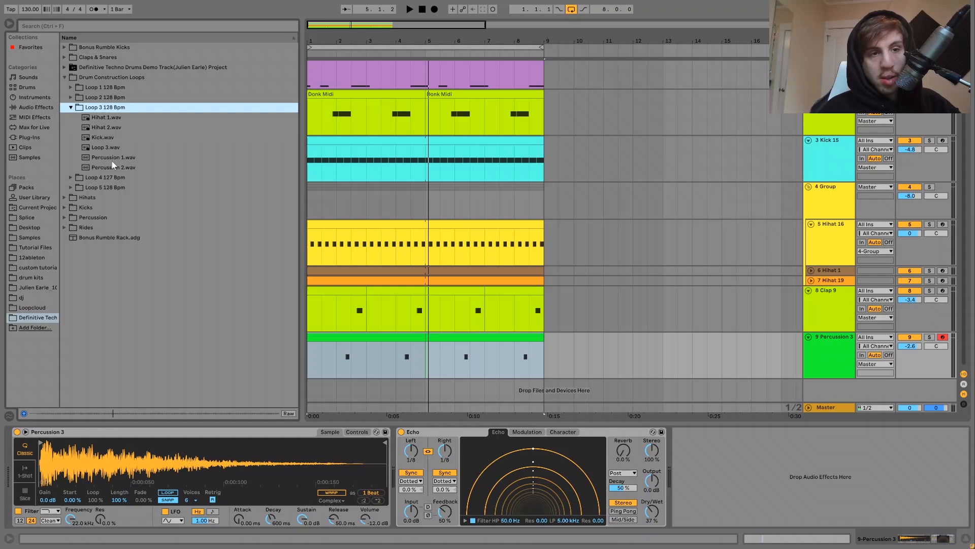
{"action": "left_click", "coordinate": [72, 98]}
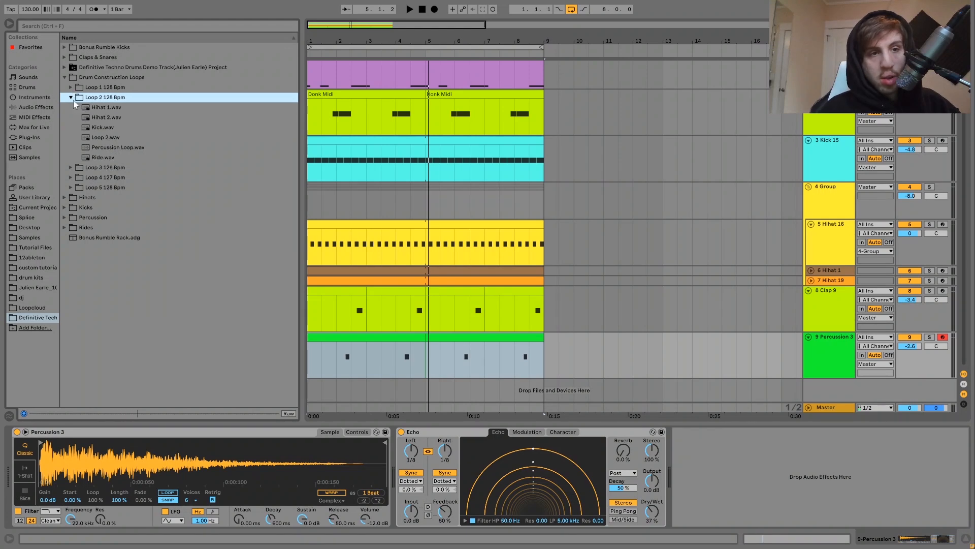
{"action": "left_click", "coordinate": [108, 138]}
{"action": "left_click", "coordinate": [110, 148]}
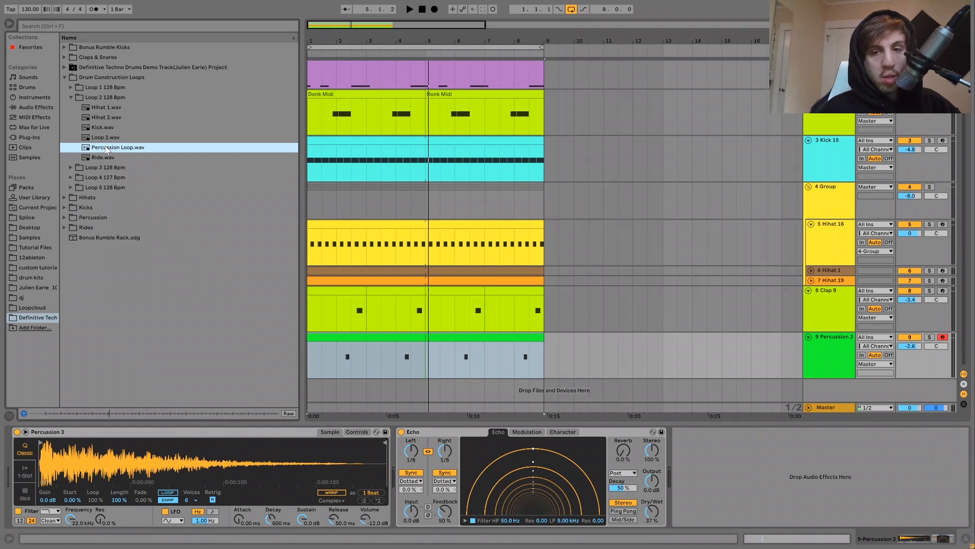
{"action": "left_click", "coordinate": [70, 89]}
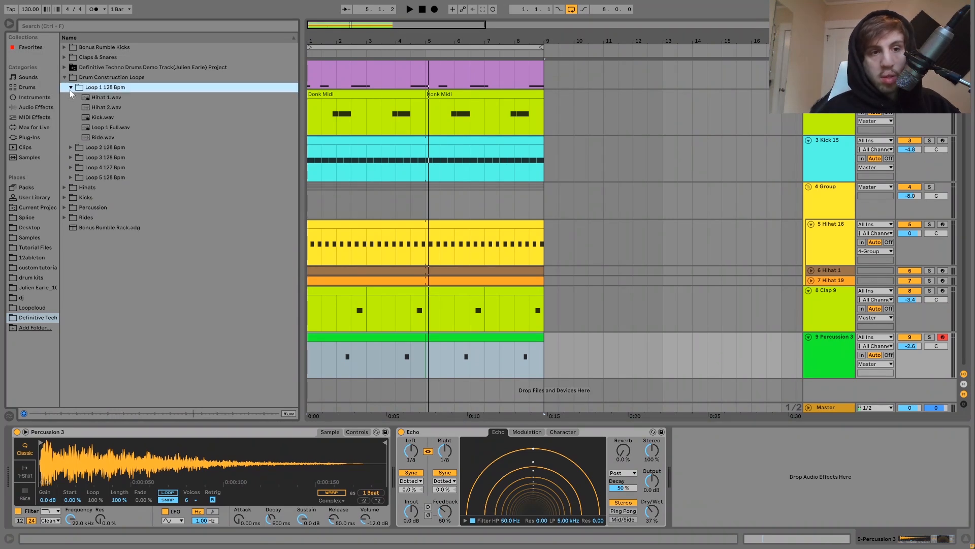
Place Percussion Loop.wav from the Loop 2 128 Bpm folder at 1.1.1 on a new audio track below the percussion track
{"action": "left_click", "coordinate": [70, 148]}
{"action": "left_click", "coordinate": [110, 148]}
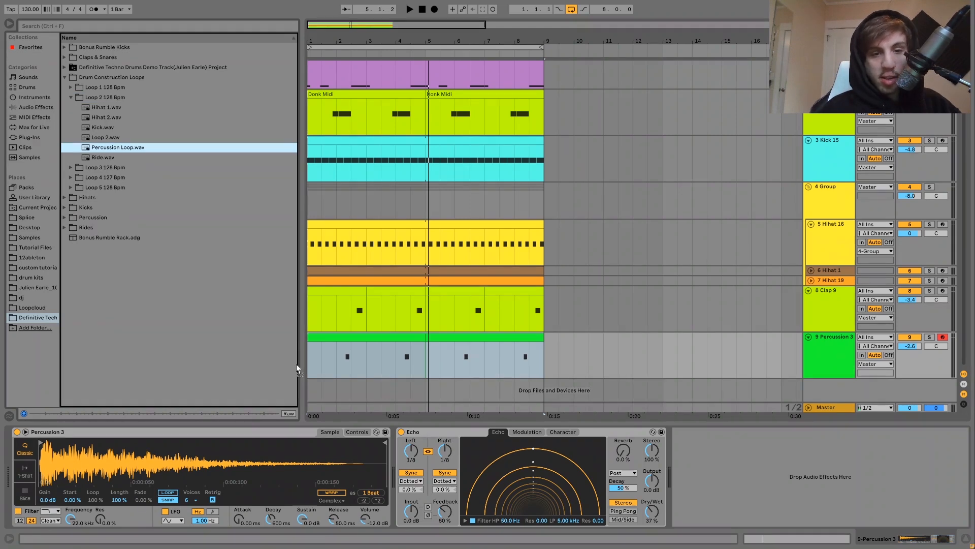
{"action": "left_click_drag", "start_coordinate": [296, 363], "coordinate": [313, 391]}
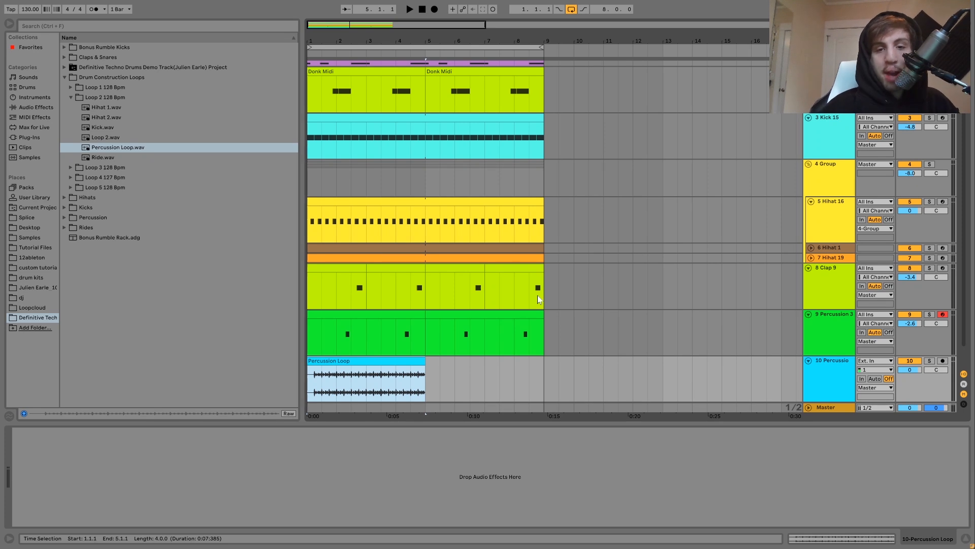
Duplicate the first bar of the percussion loop clip repeatedly to fill the eight-bar loop
{"action": "left_click", "coordinate": [336, 392]}
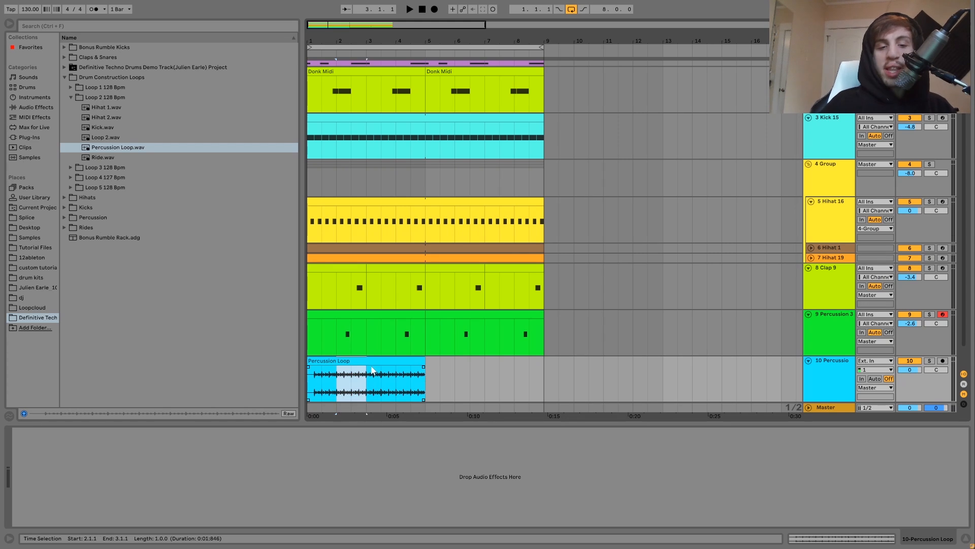
{"action": "key", "text": "Delete"}
{"action": "left_click", "coordinate": [324, 370]}
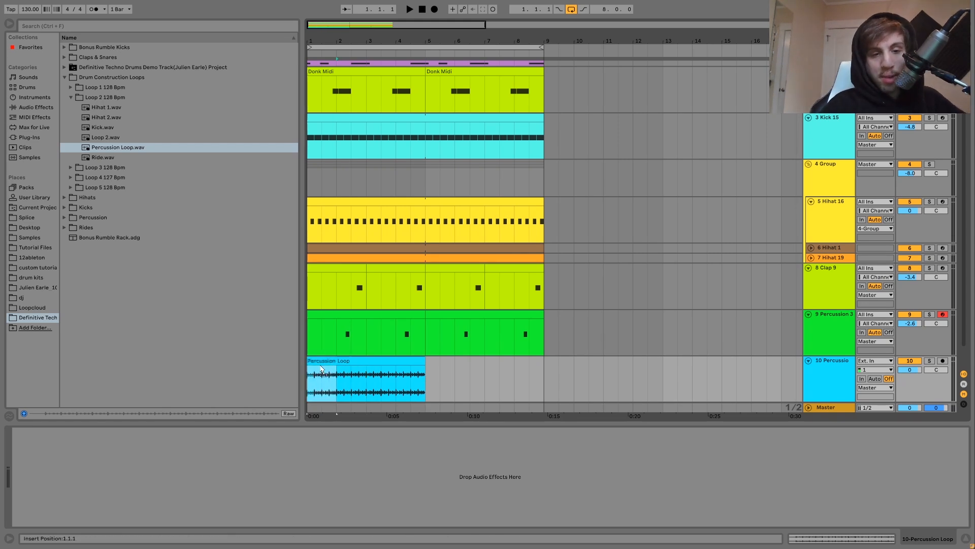
{"action": "key", "text": "ctrl+d"}
{"action": "key", "text": "ctrl+d"}
{"action": "key", "text": "ctrl+d"}
{"action": "key", "text": "ctrl+d"}
{"action": "key", "text": "ctrl+d"}
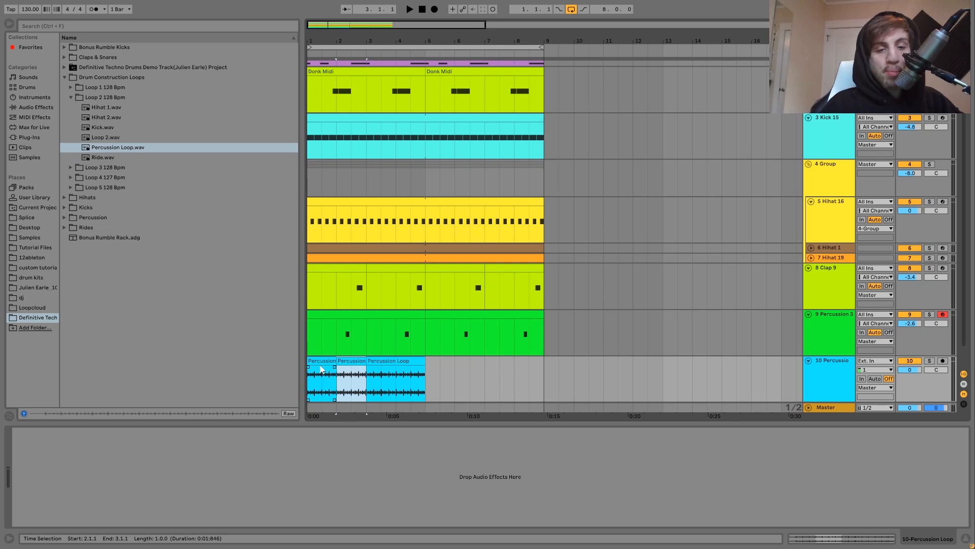
{"action": "key", "text": "ctrl+d"}
{"action": "key", "text": "ctrl+d"}
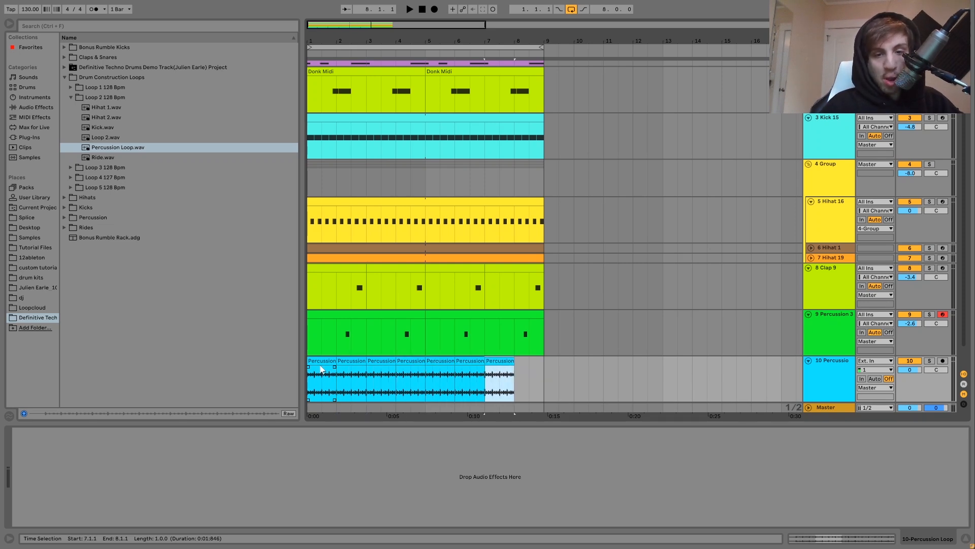
Play the groove with the percussion loop muted and unmuted, and set the loop track's volume to -8.3 dB
{"action": "left_click", "coordinate": [322, 369], "text": "shift"}
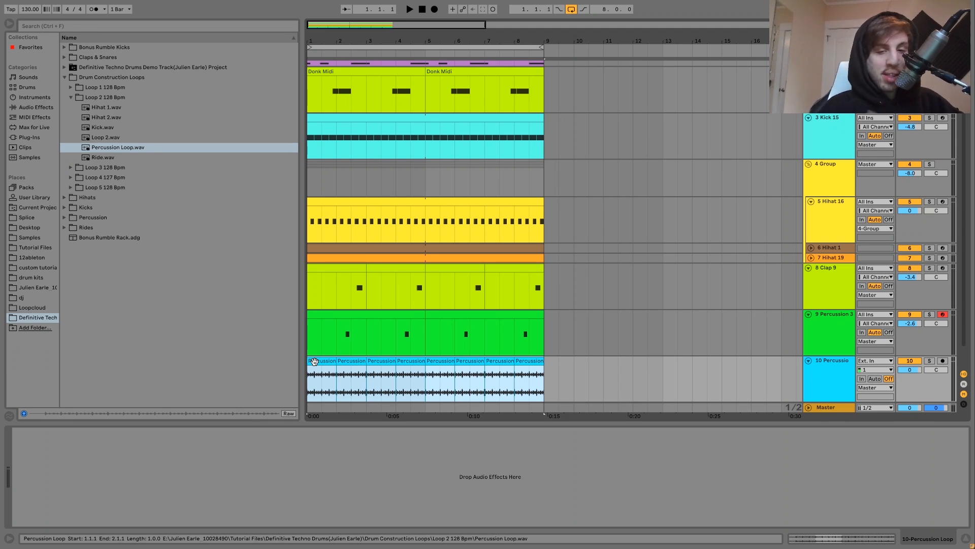
{"action": "left_click_drag", "start_coordinate": [917, 371], "coordinate": [918, 383]}
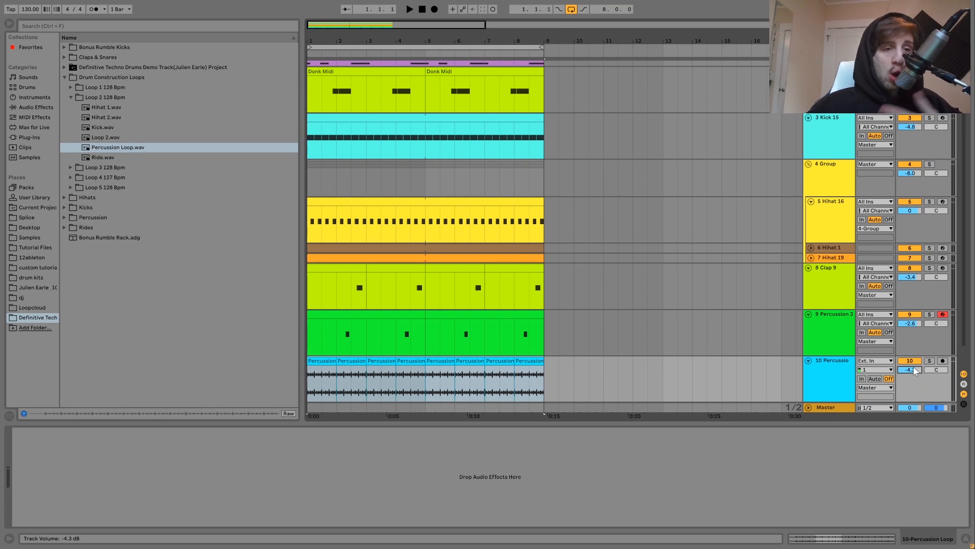
{"action": "key", "text": "space"}
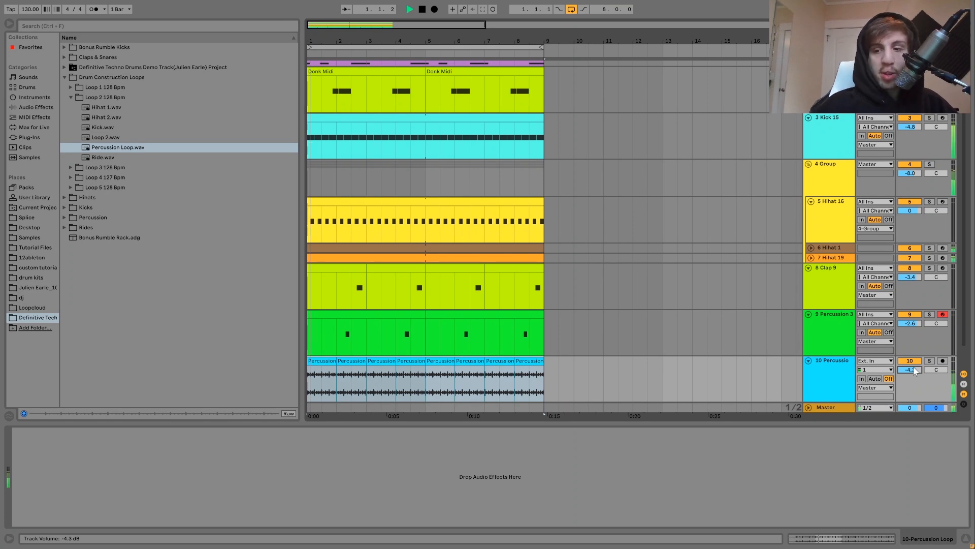
{"action": "key", "text": "Down"}
{"action": "key", "text": "Down"}
{"action": "key", "text": "Down"}
{"action": "key", "text": "Down"}
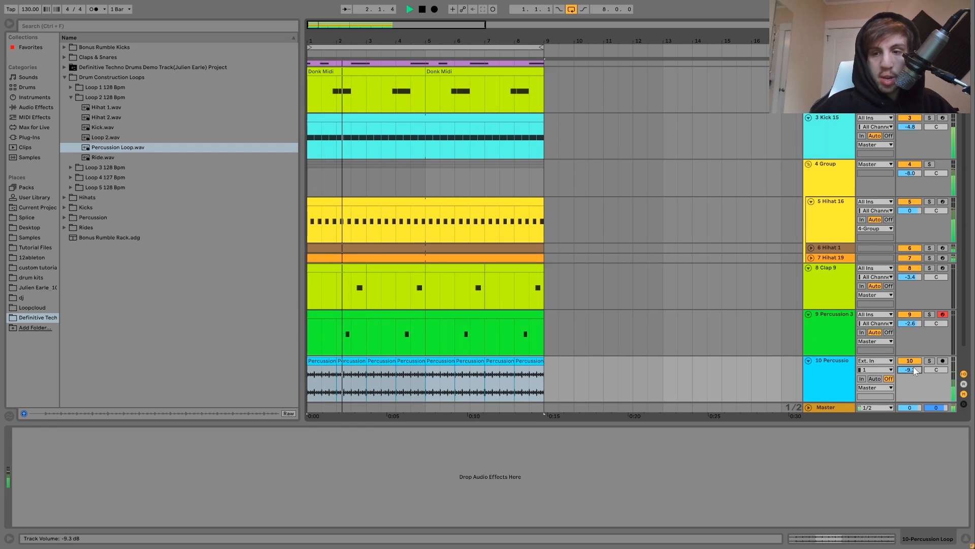
{"action": "key", "text": "Down"}
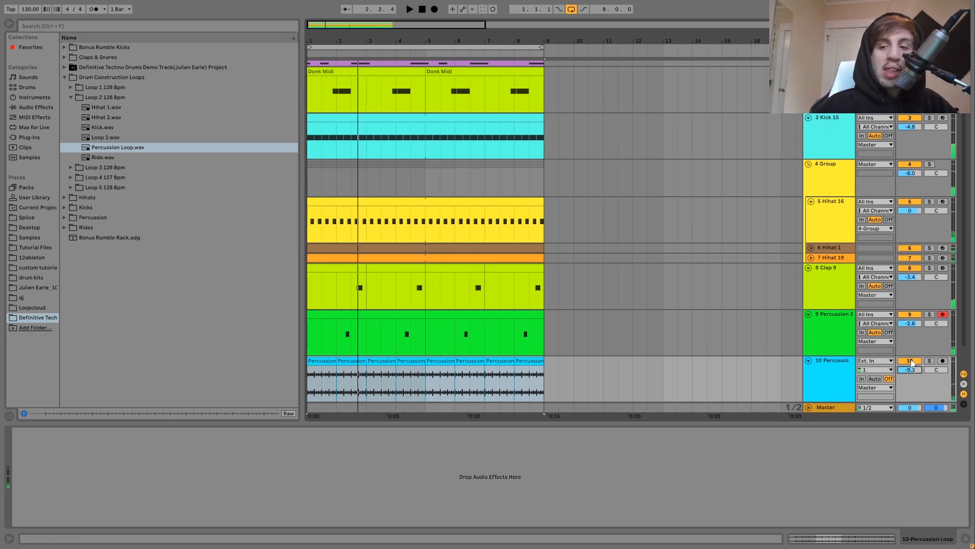
{"action": "key", "text": "space"}
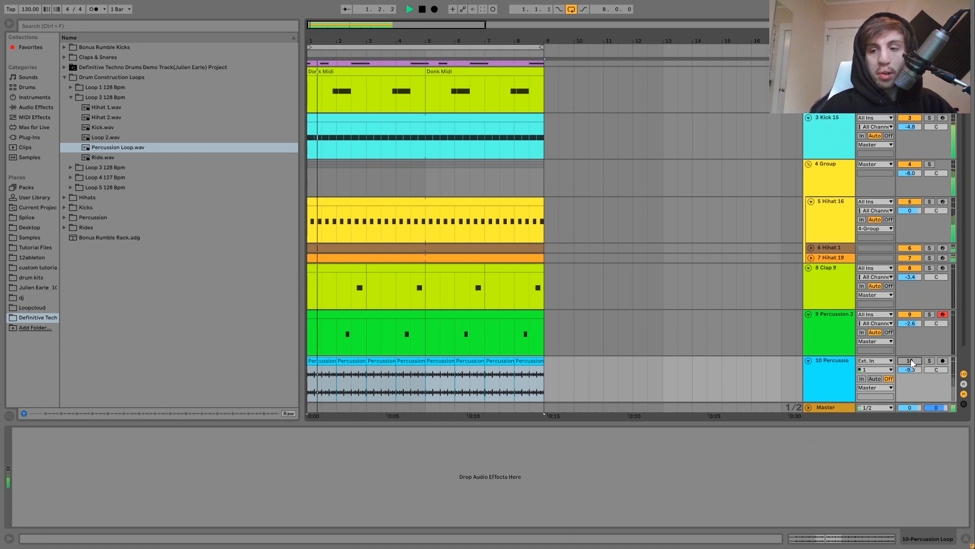
{"action": "left_click", "coordinate": [910, 361]}
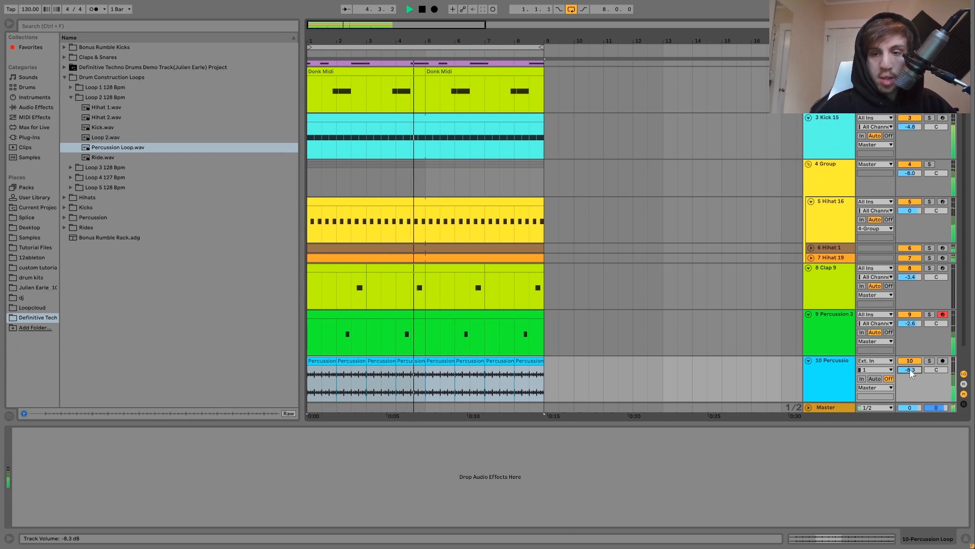
{"action": "left_click_drag", "start_coordinate": [910, 369], "coordinate": [910, 365]}
Group the Clap 9, percussion and percussion loop tracks together
{"action": "left_click", "coordinate": [849, 373]}
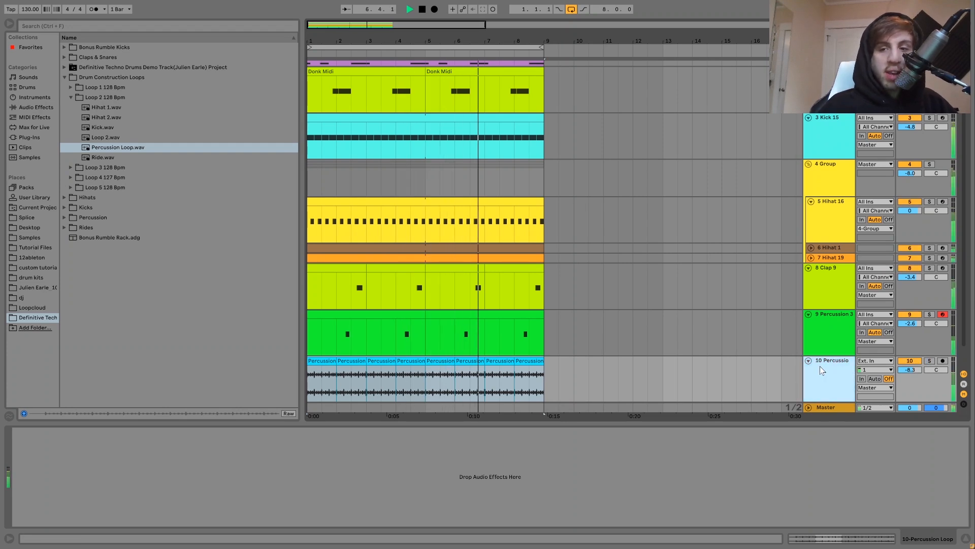
{"action": "left_click", "coordinate": [821, 296]}
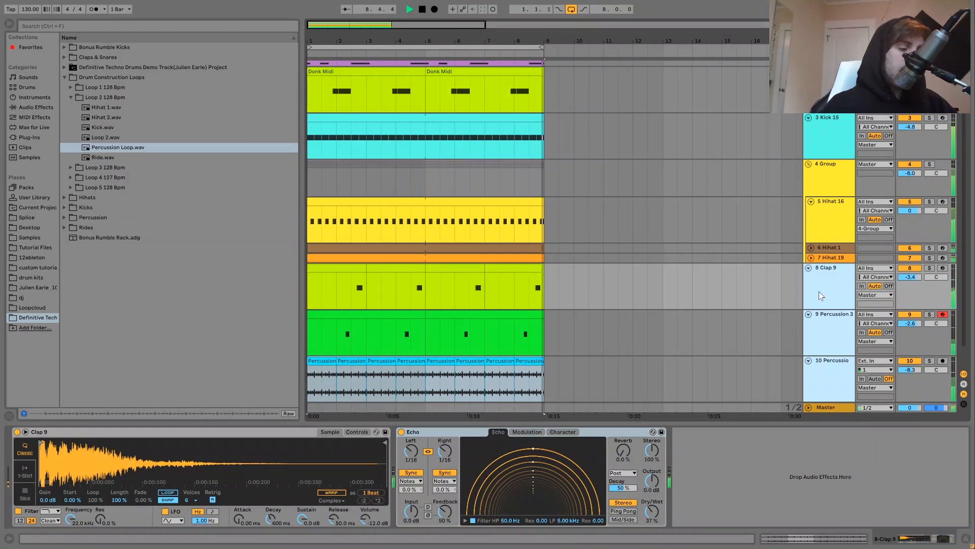
{"action": "key", "text": "space"}
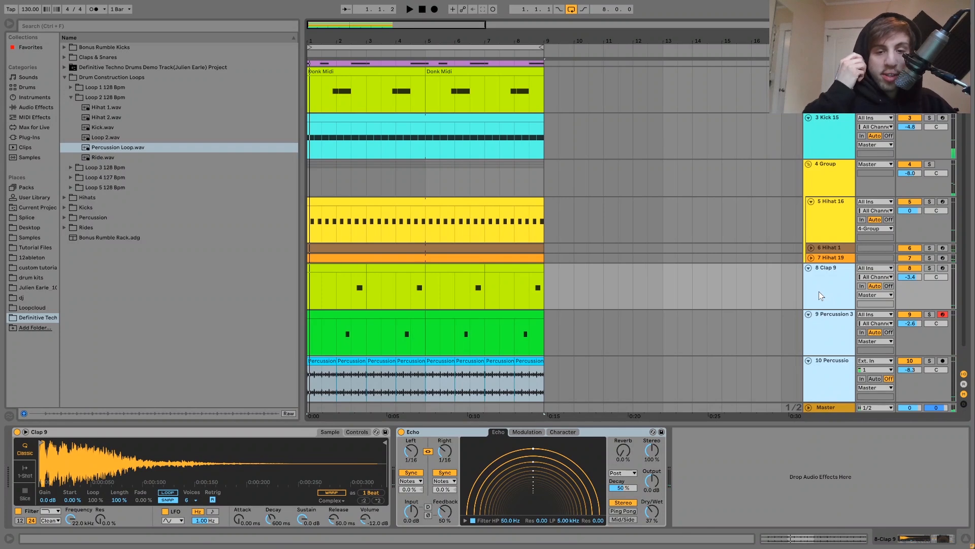
{"action": "key", "text": "ctrl+g"}
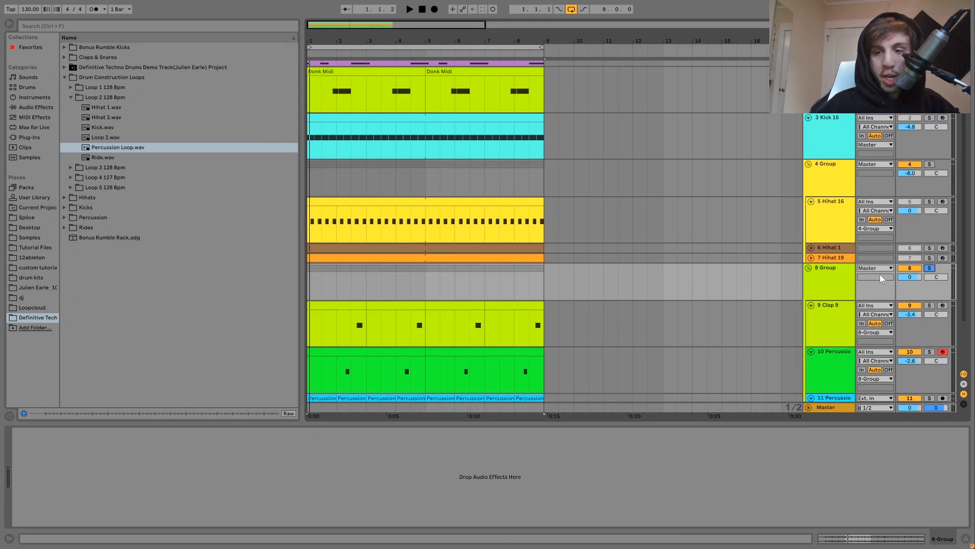
Solo the new clap and percussion group and add a Saturator to it with 5 dB of drive during playback
{"action": "key", "text": "space"}
{"action": "left_click", "coordinate": [32, 107]}
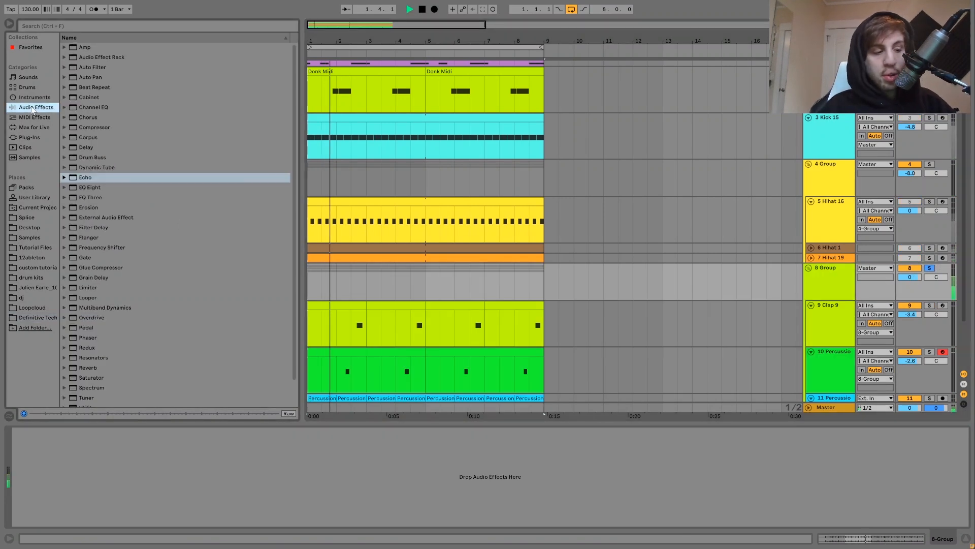
{"action": "scroll", "coordinate": [89, 305], "scroll_direction": "down", "scroll_amount": 2}
{"action": "left_click", "coordinate": [90, 351]}
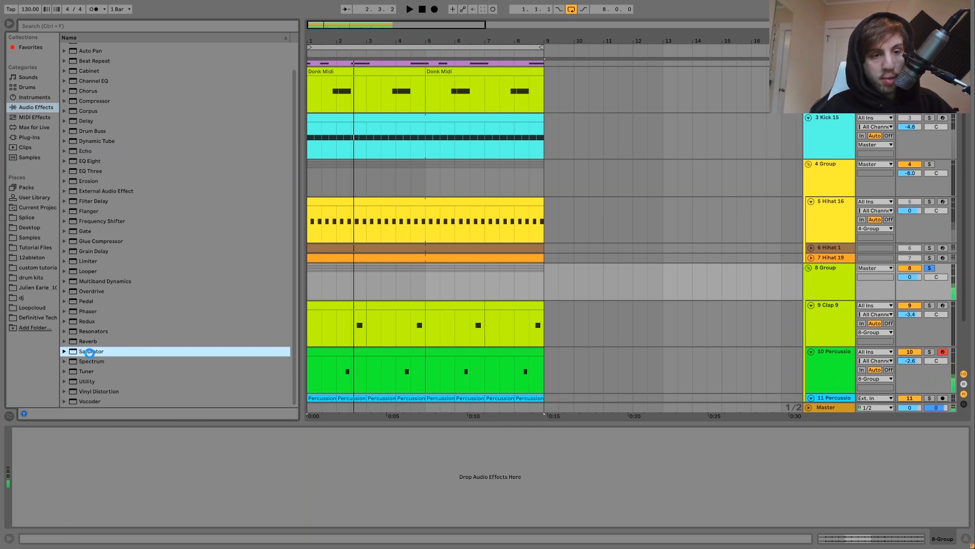
{"action": "left_click", "coordinate": [27, 459]}
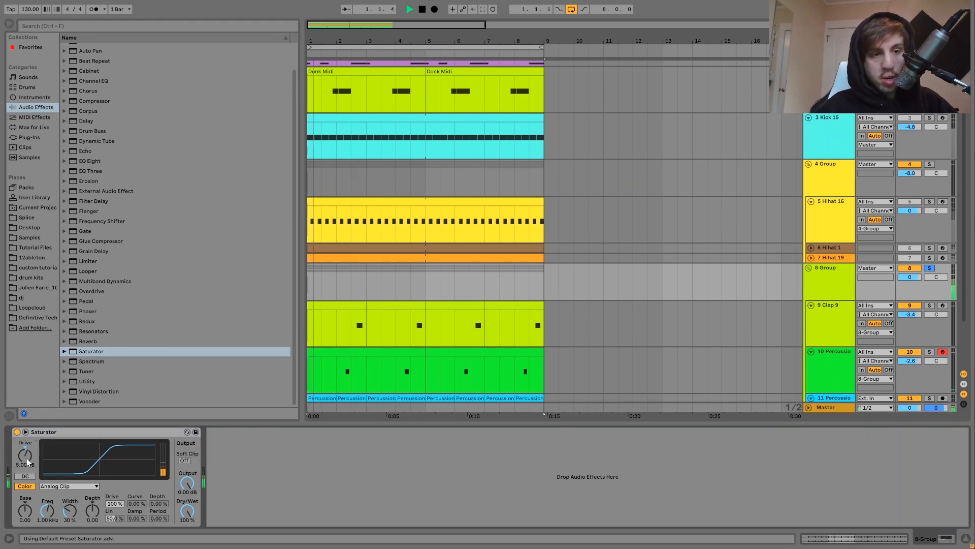
Add a high-pass Auto Filter at 280 Hz with 2.7% resonance after the Saturator, and raise the Saturator's drive to 6 dB
{"action": "scroll", "coordinate": [154, 197], "scroll_direction": "up", "scroll_amount": 2}
{"action": "double_click", "coordinate": [92, 67]}
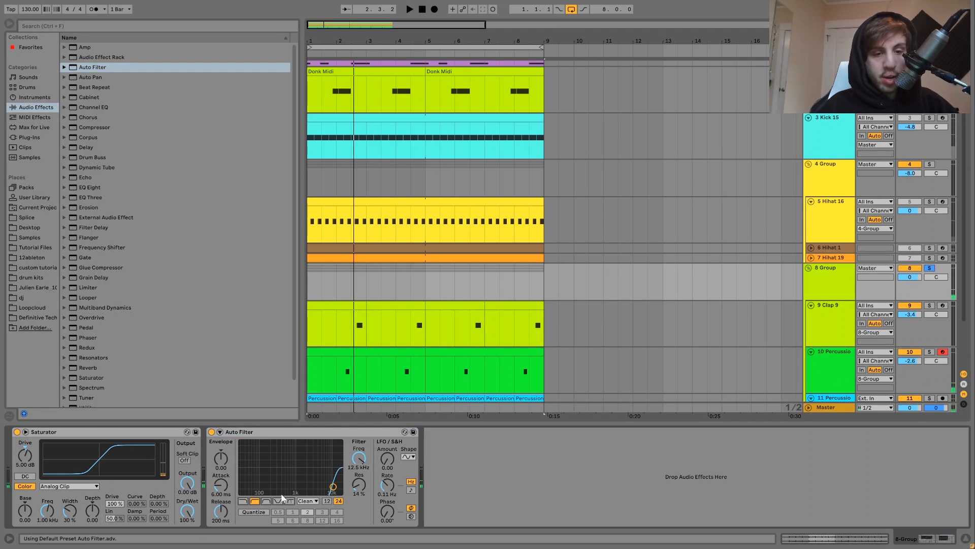
{"action": "left_click", "coordinate": [254, 500]}
{"action": "key", "text": "space"}
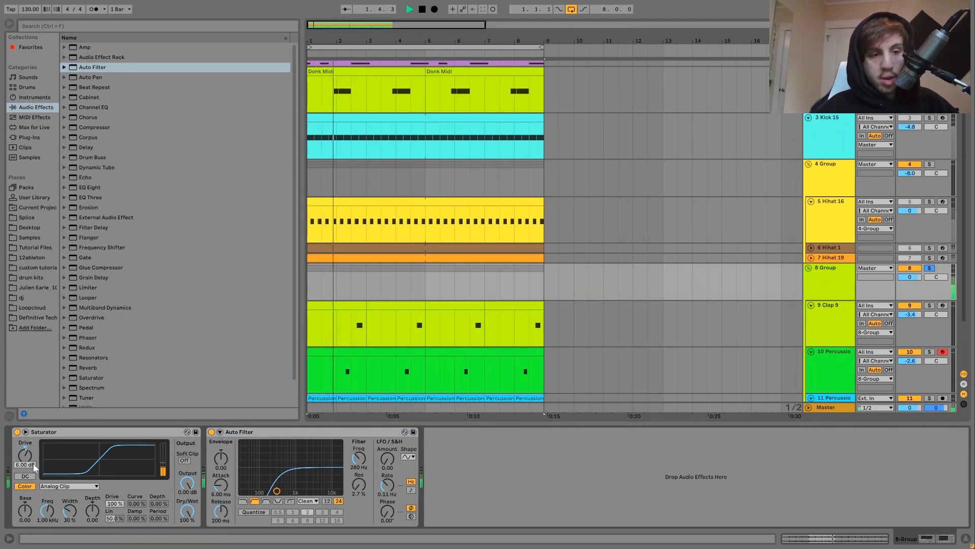
{"action": "left_click_drag", "start_coordinate": [33, 464], "coordinate": [33, 460]}
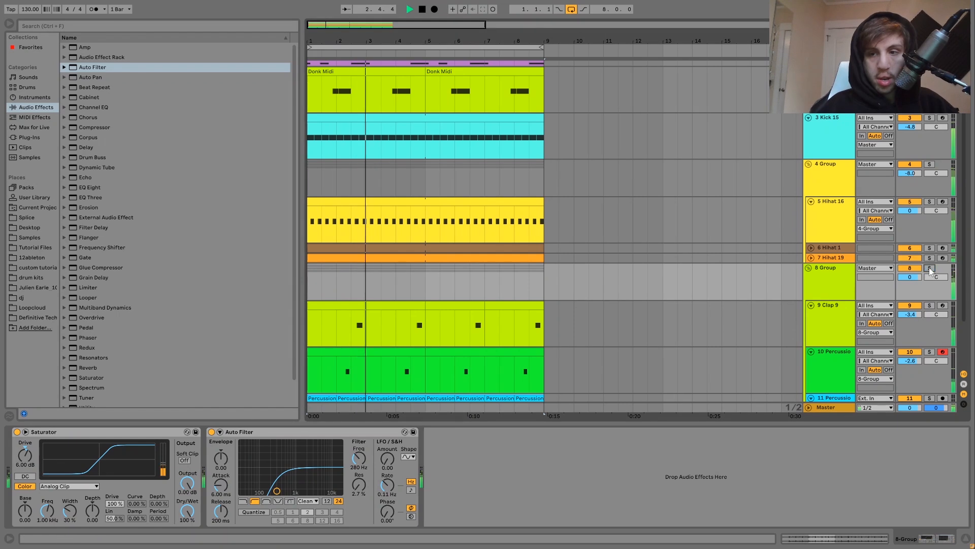
Balance the unsoloed groups in the full groove, with clap and percussion at -4.4 dB and hi-hats at -7.0 dB
{"action": "mouse_move", "coordinate": [917, 277]}
{"action": "left_mouse_down"}
{"action": "mouse_move", "coordinate": [918, 294]}
{"action": "mouse_move", "coordinate": [918, 281]}
{"action": "left_mouse_up"}
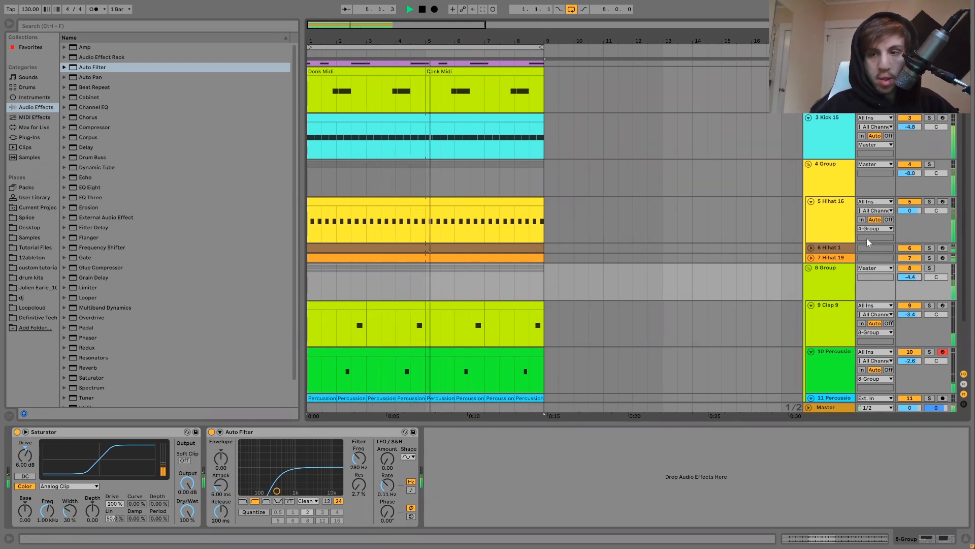
{"action": "left_click", "coordinate": [840, 214]}
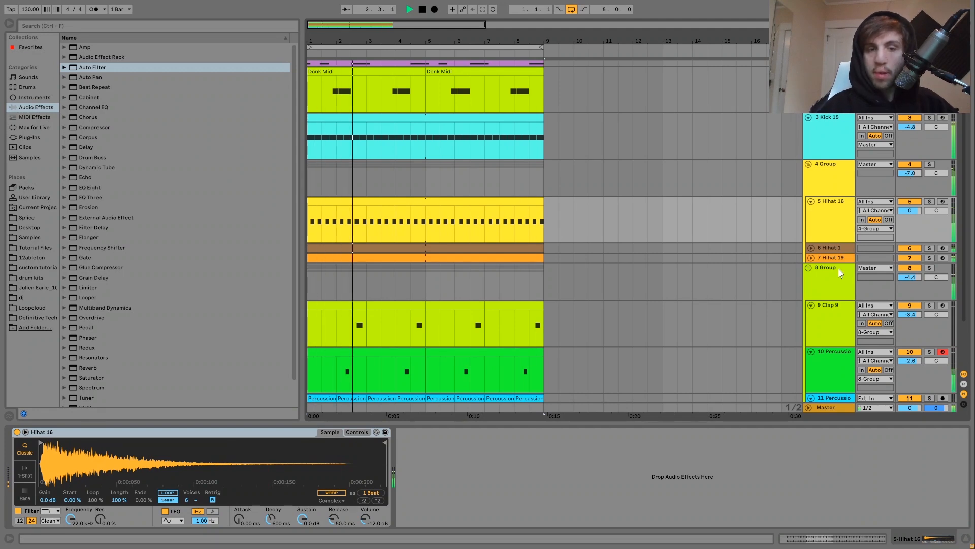
{"action": "key", "text": "space"}
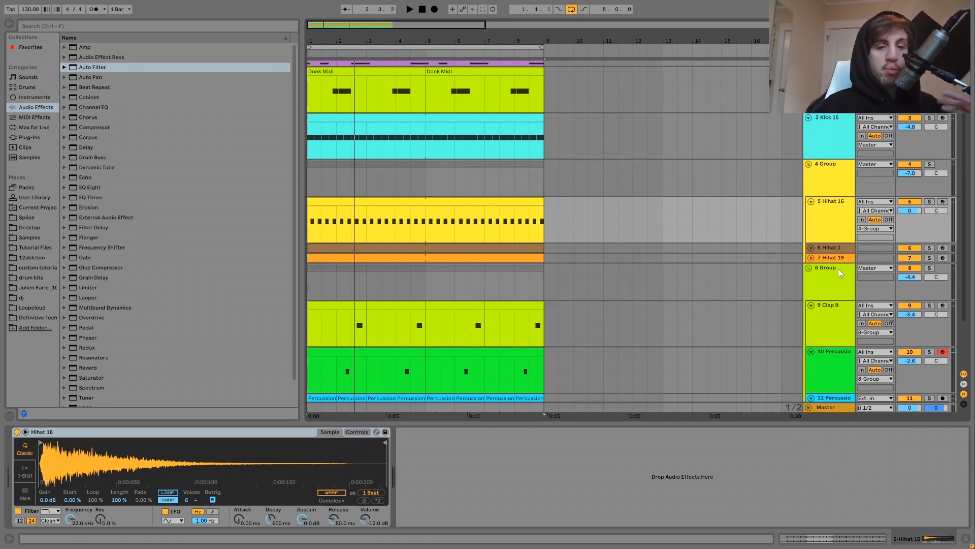
Look over the arrangement and return the browser to the sample pack's Drum Construction Loops folder
{"action": "scroll", "coordinate": [838, 268], "scroll_direction": "down", "scroll_amount": 3}
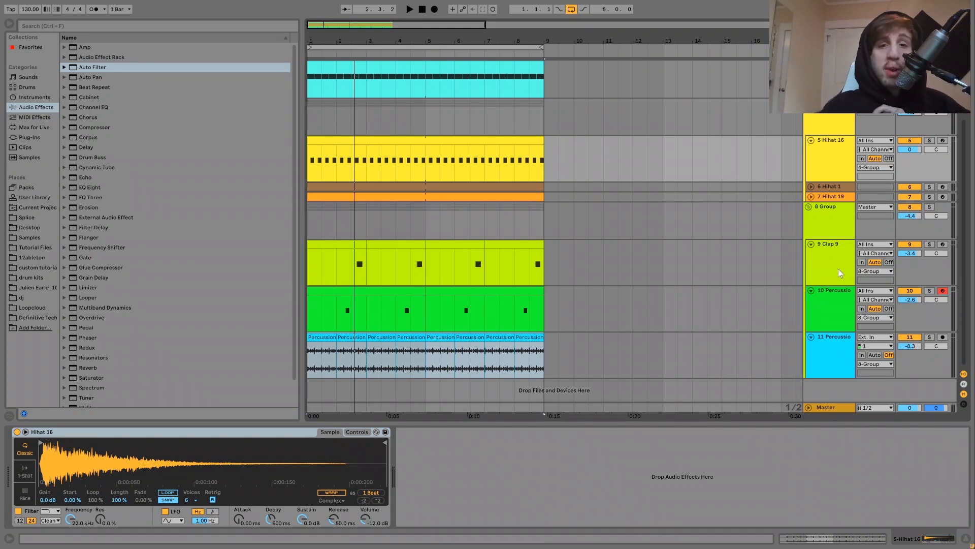
{"action": "scroll", "coordinate": [826, 261], "scroll_direction": "up", "scroll_amount": 4}
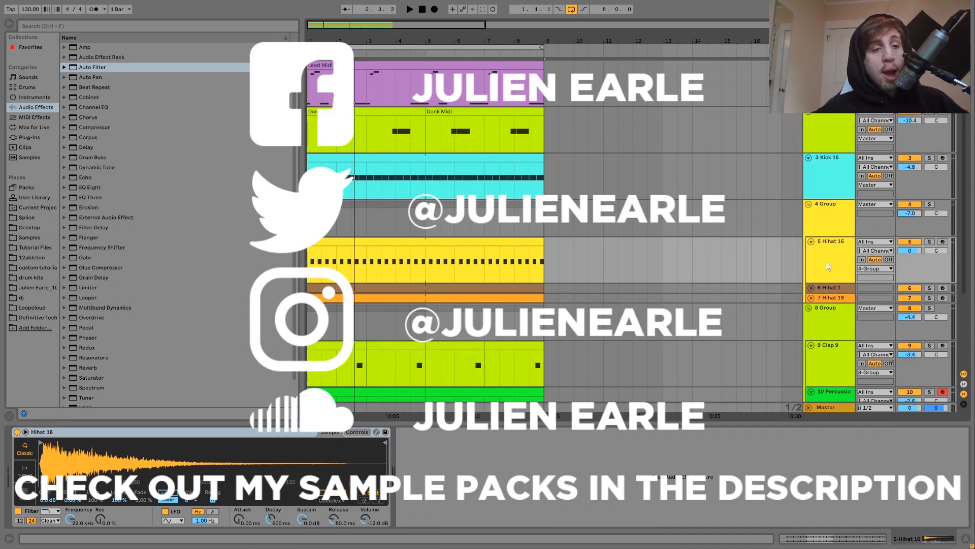
{"action": "left_click", "coordinate": [43, 318]}
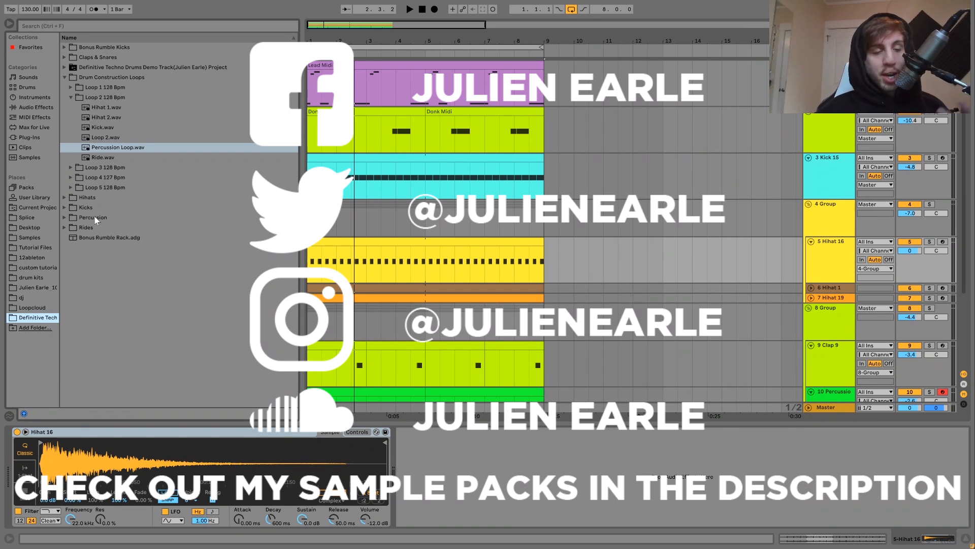
{"action": "left_click", "coordinate": [114, 80]}
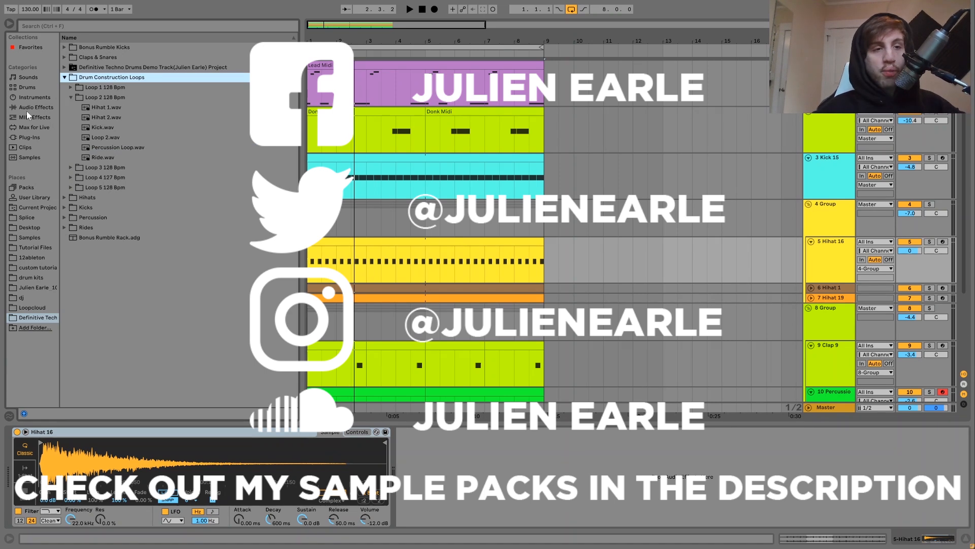